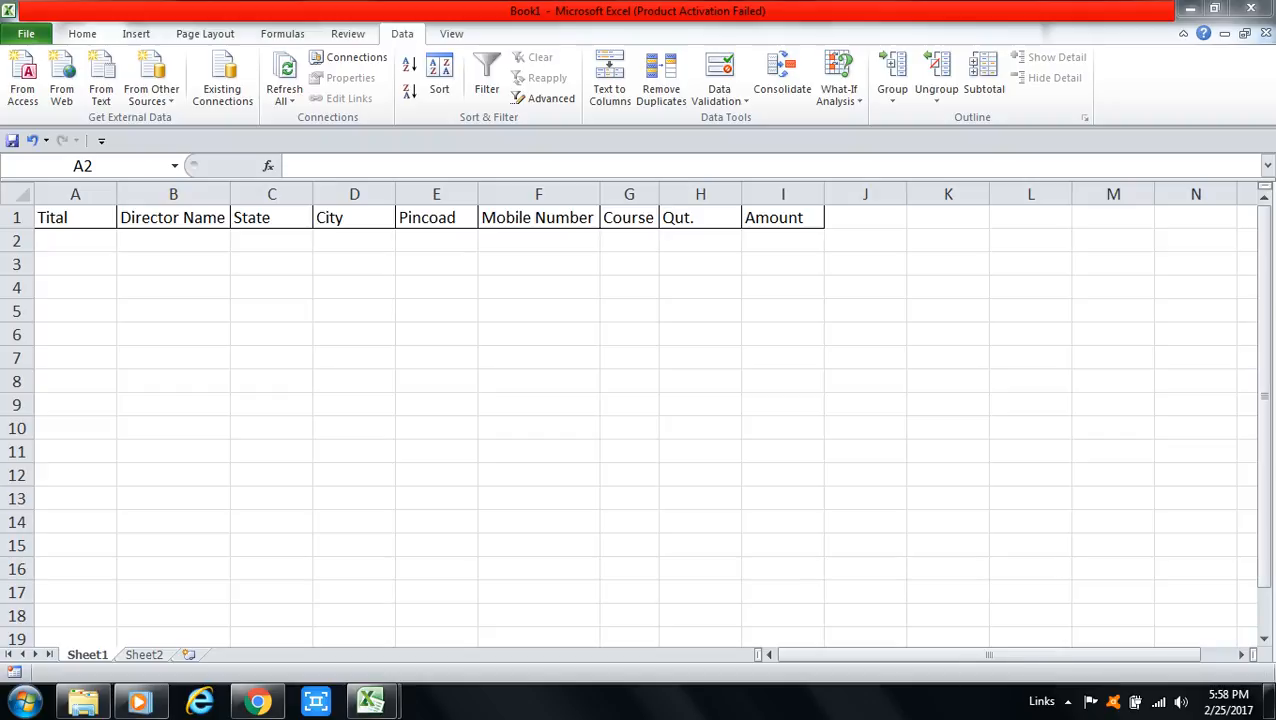
# Step: Step along row 2 from Tital through Qut. to review the form's columns
pyautogui.click(75, 241)
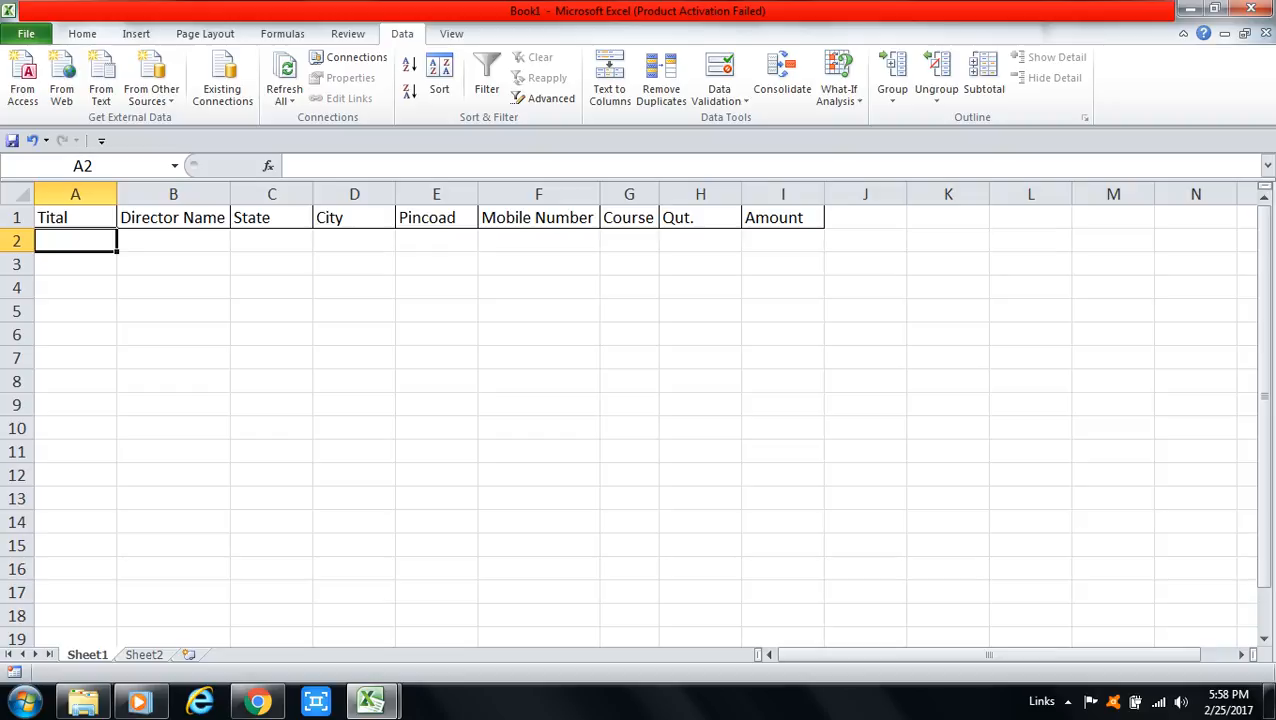
pyautogui.click(173, 241)
pyautogui.click(272, 241)
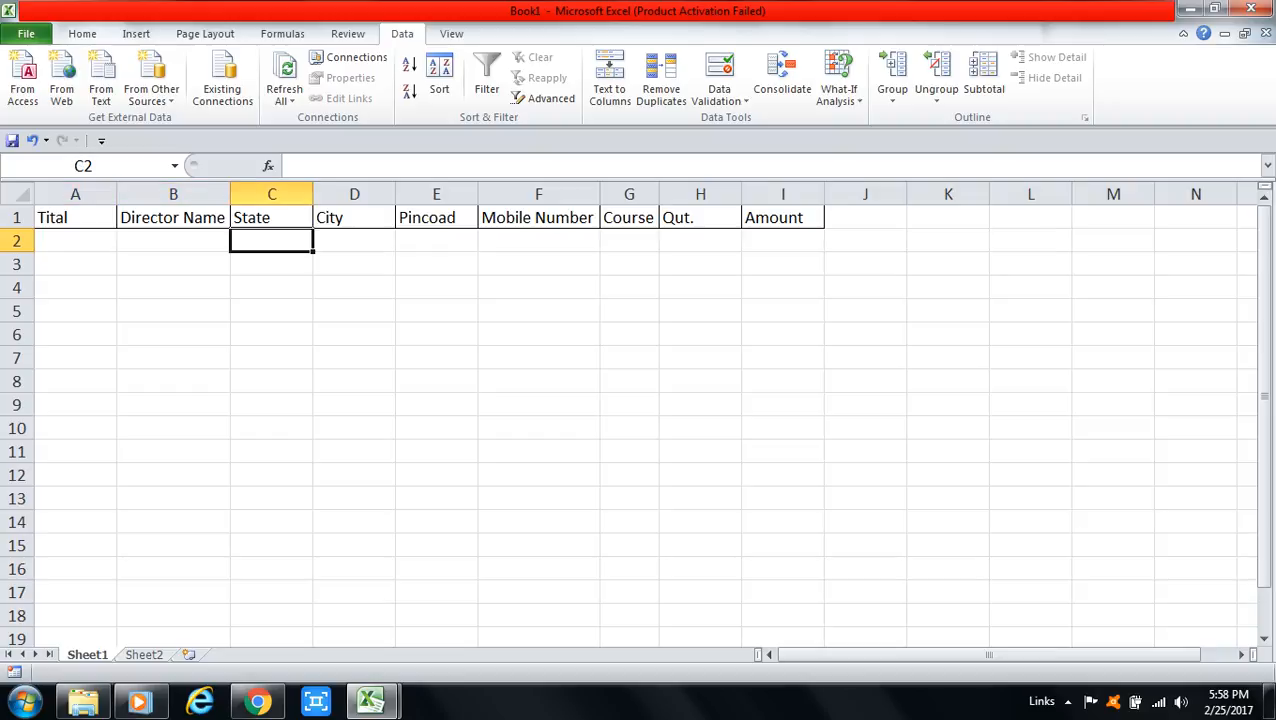
pyautogui.click(354, 241)
pyautogui.click(437, 241)
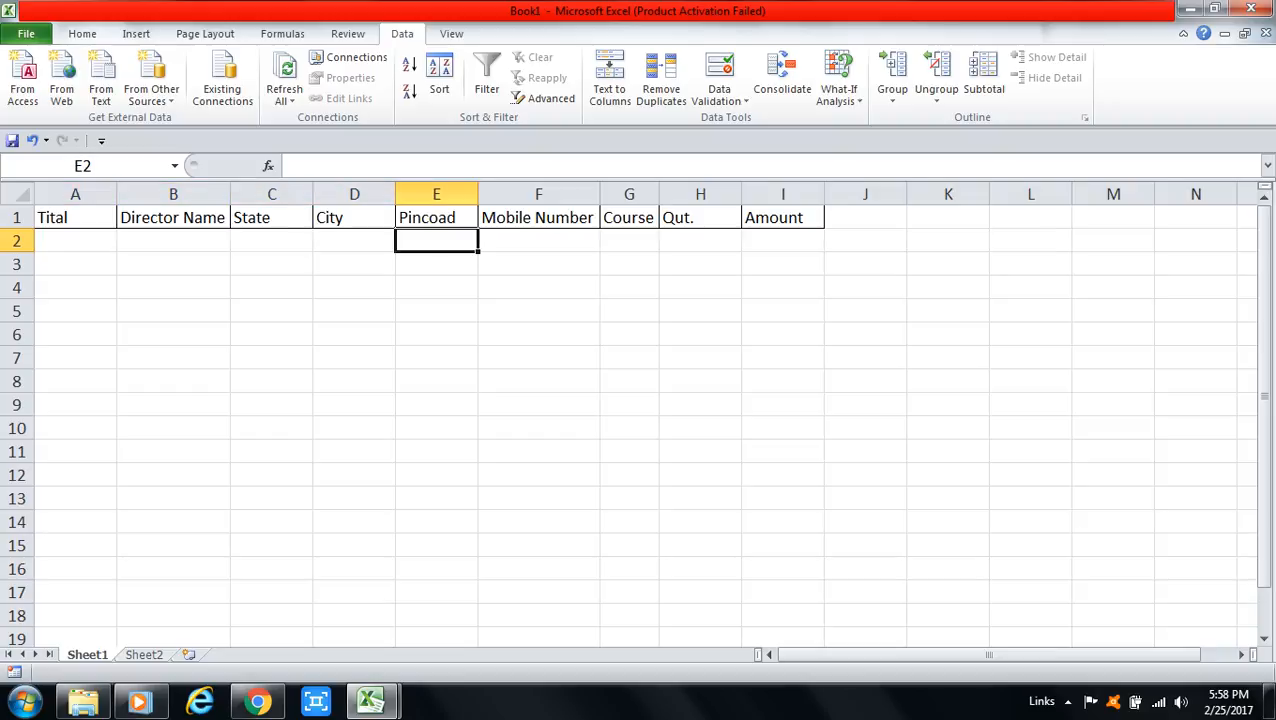
pyautogui.click(539, 241)
pyautogui.click(629, 241)
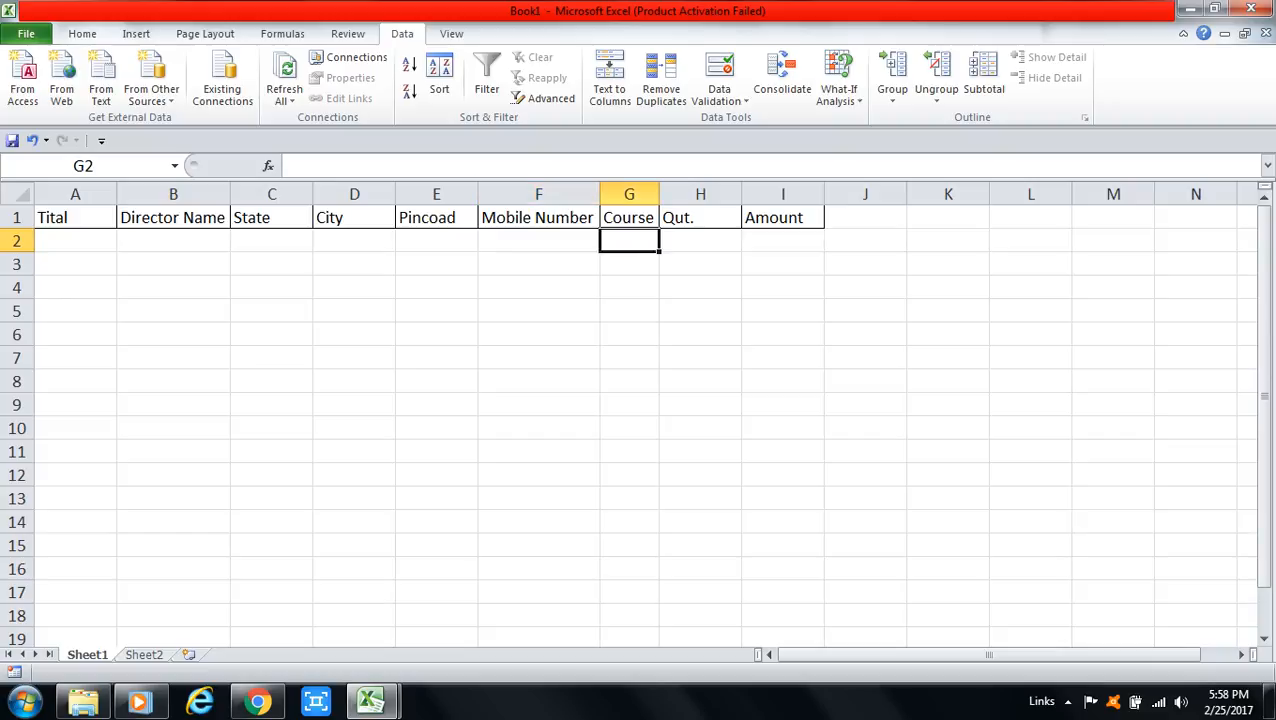
pyautogui.click(700, 241)
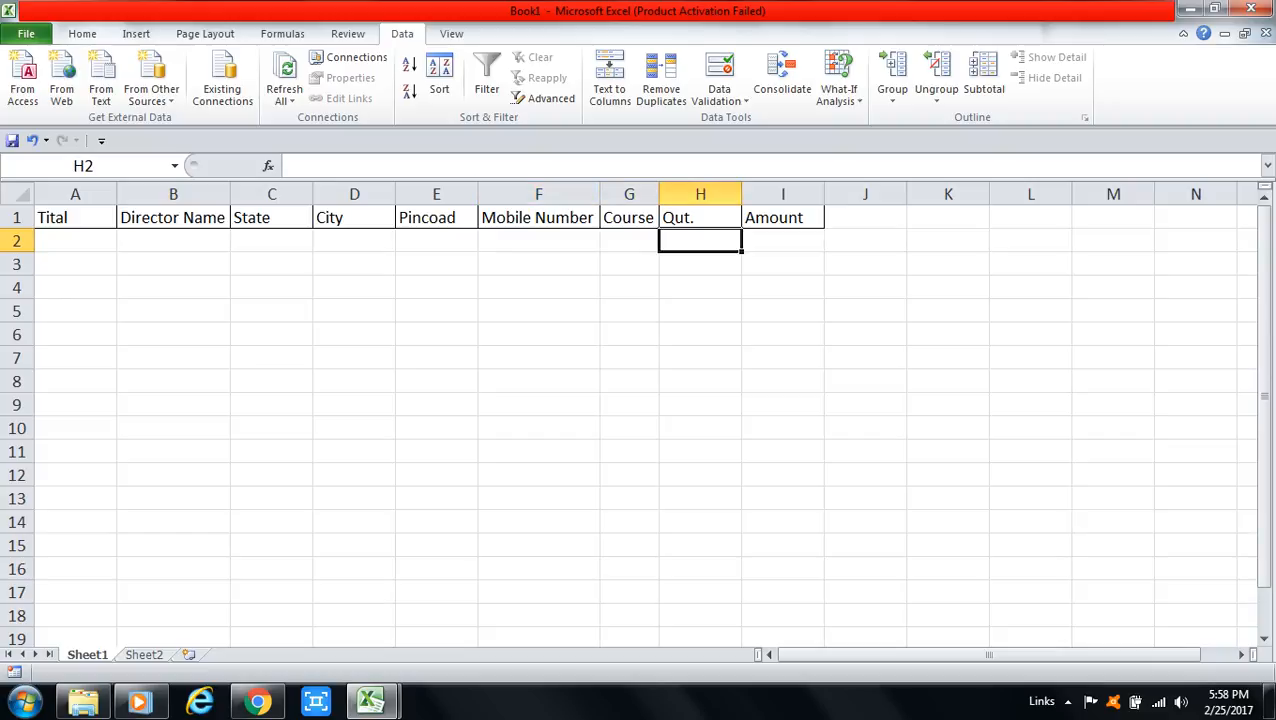
pyautogui.click(75, 241)
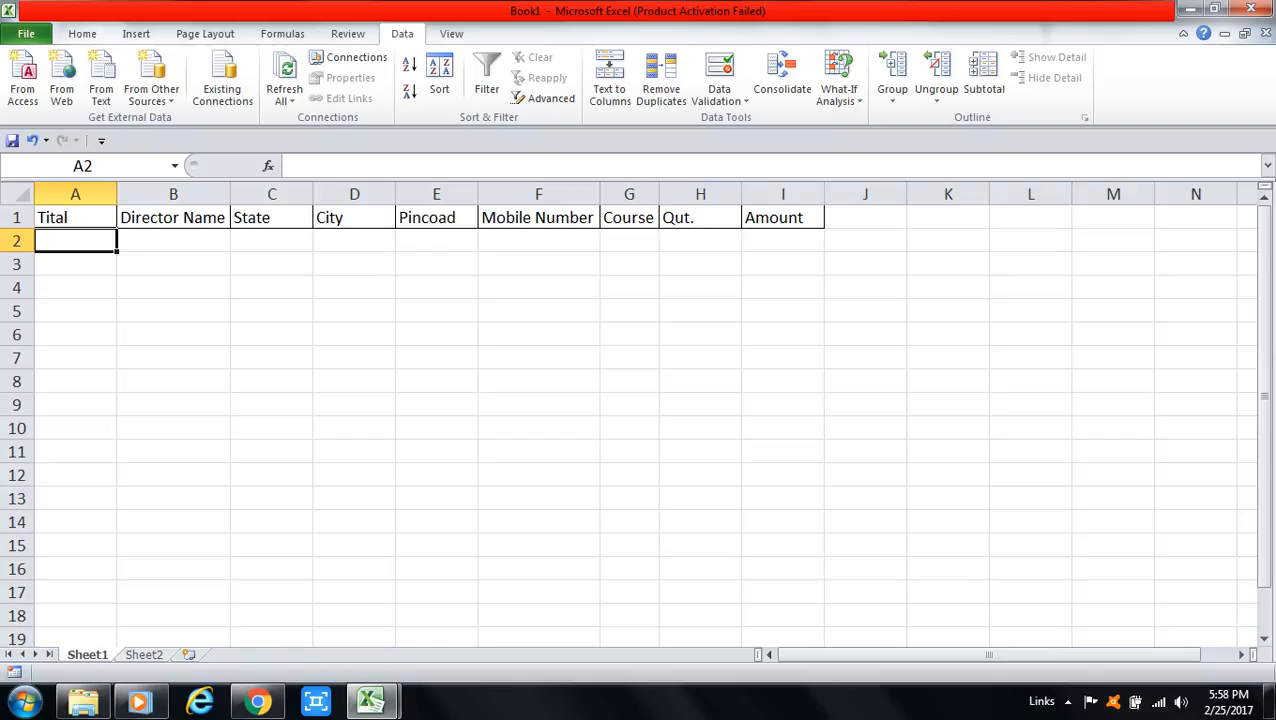
# Step: Select the Tital cells A2:A16 and give them List-type data validation
pyautogui.moveTo(75, 241); pyautogui.dragTo(75, 569)
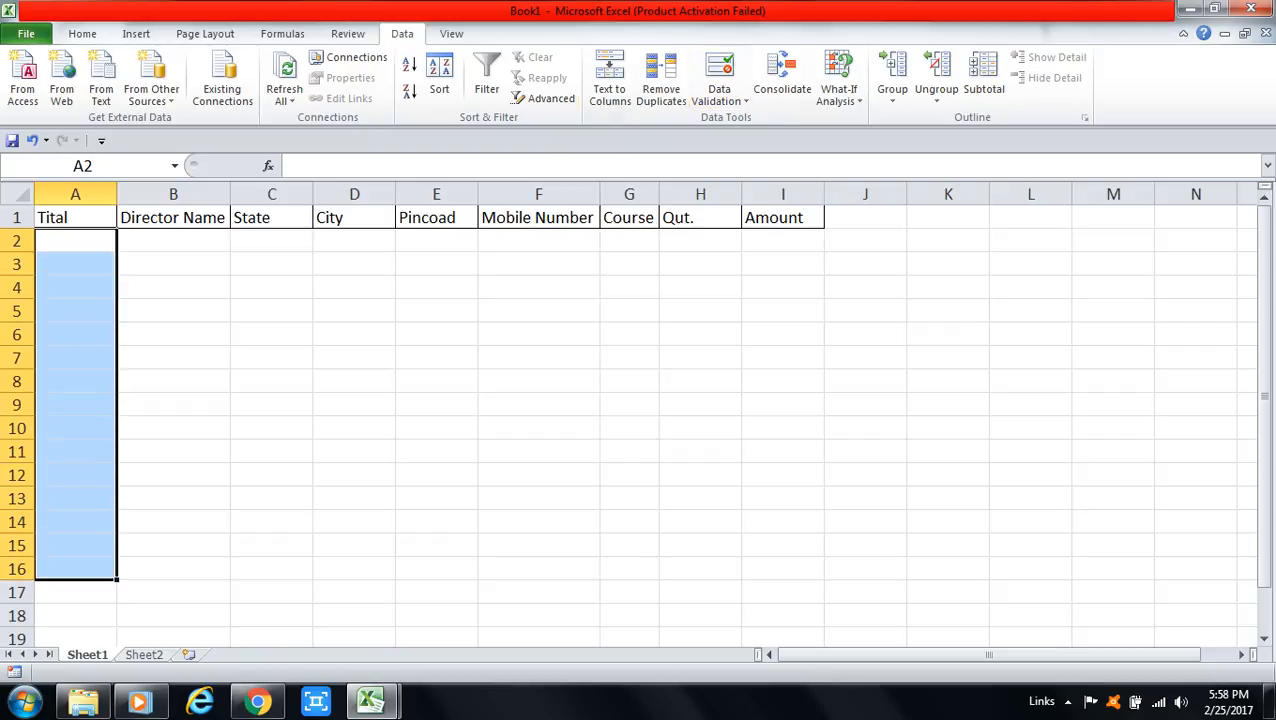
pyautogui.click(348, 33)
pyautogui.click(402, 33)
pyautogui.click(719, 95)
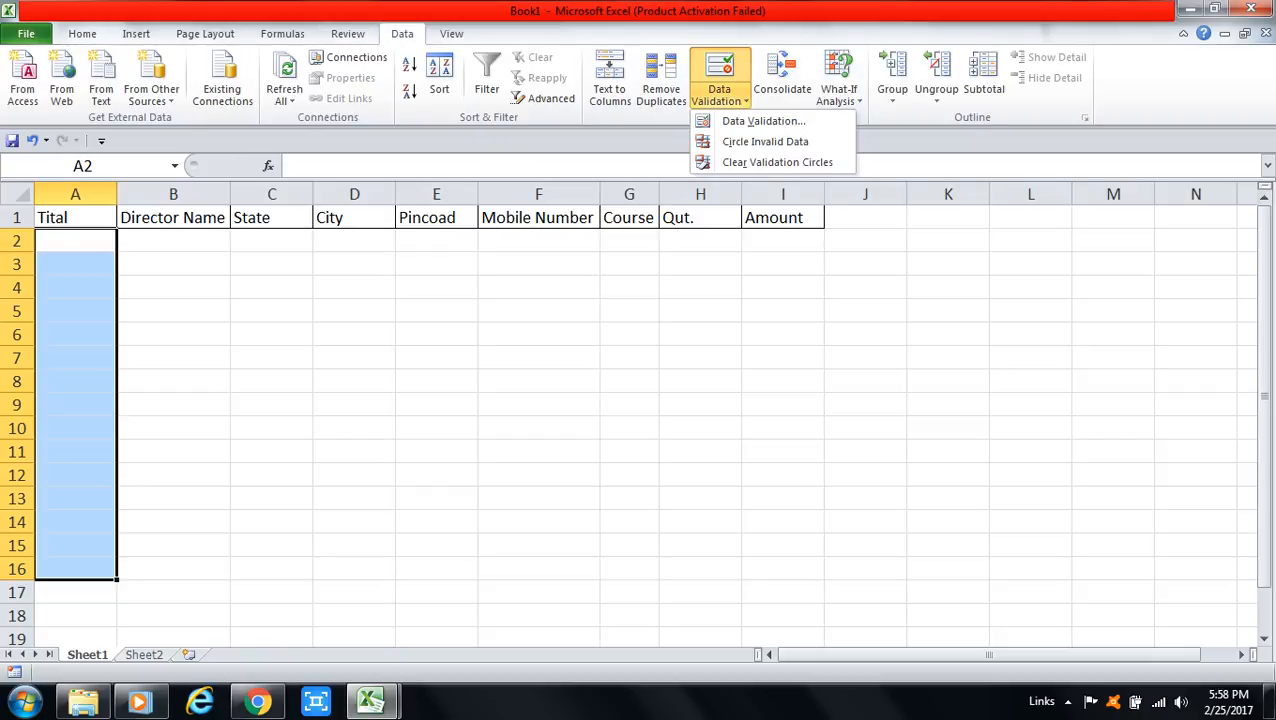
pyautogui.click(763, 120)
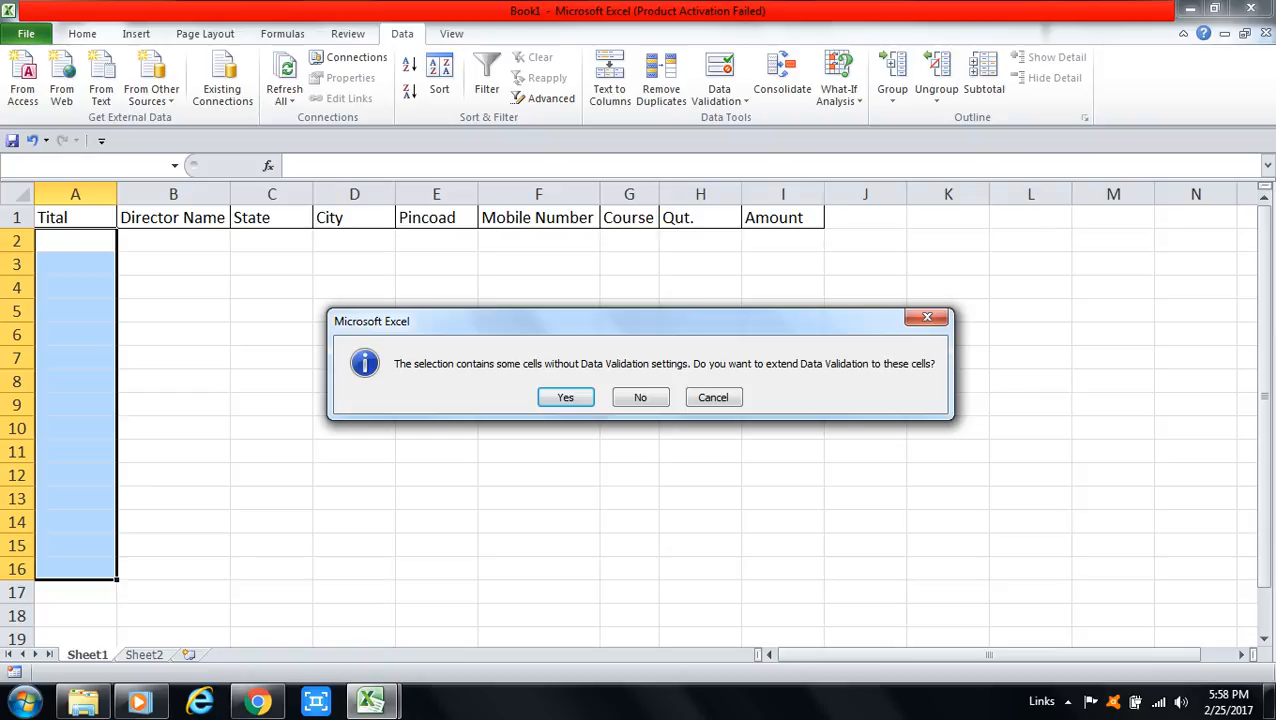
pyautogui.press('Return')
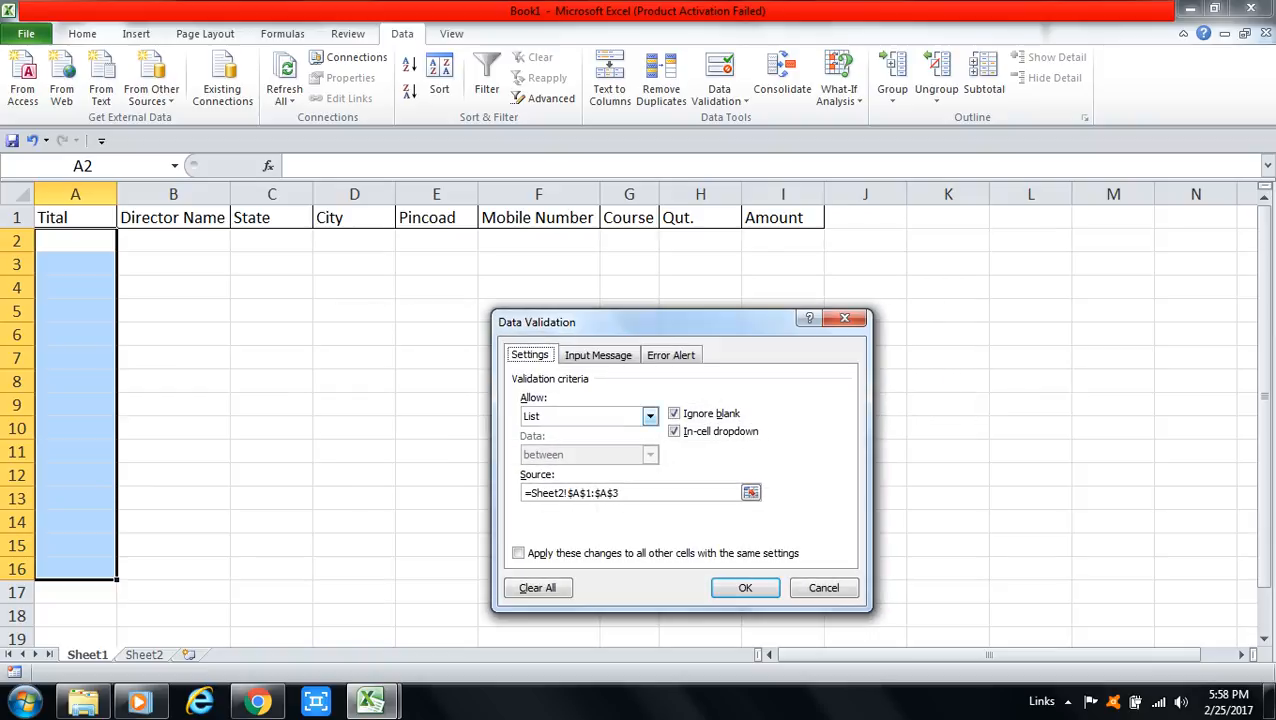
pyautogui.press('Tab')
pyautogui.hotkey('alt', 'Down')
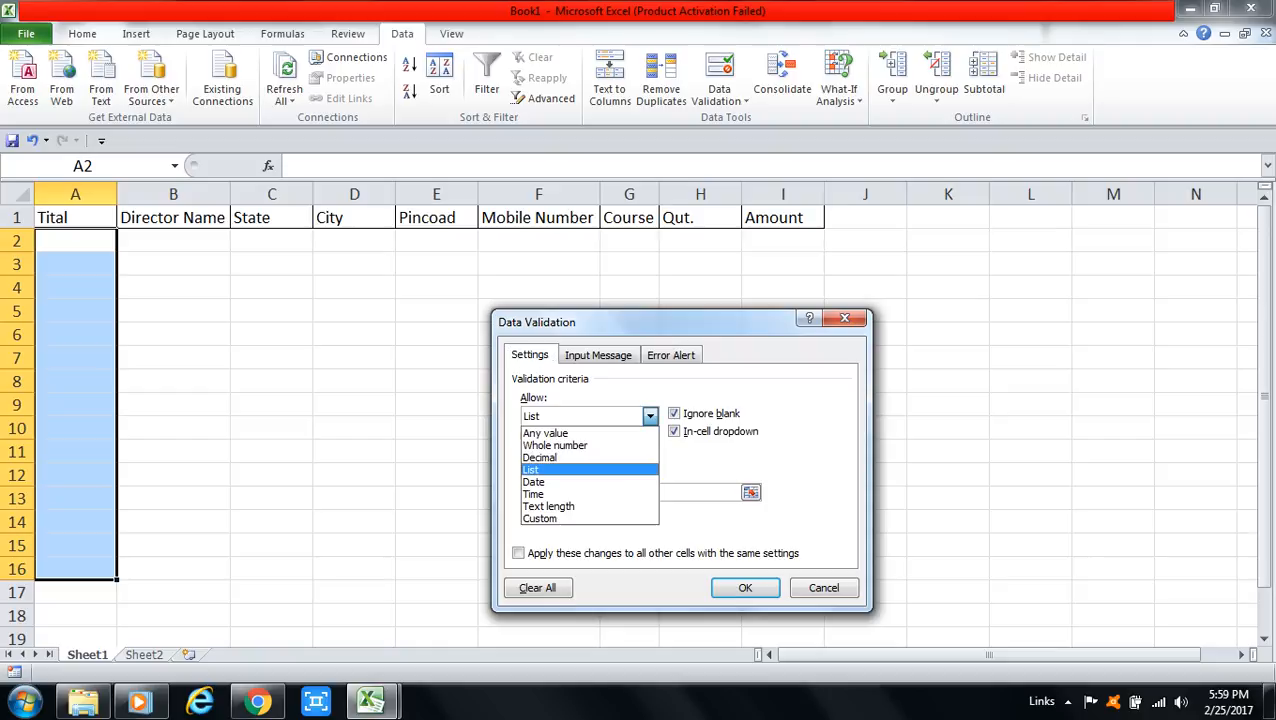
pyautogui.press('Escape')
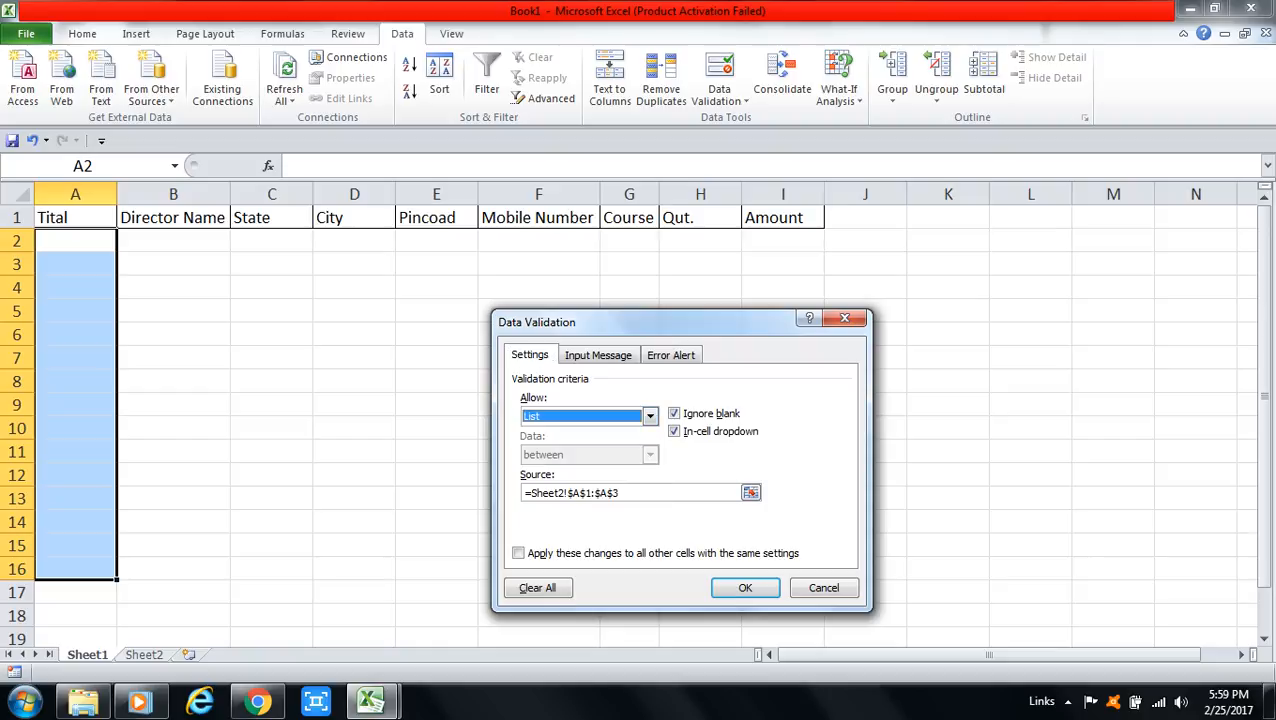
# Step: Set the list source to Sheet2!$A$1:$A$3 (Mr., Miss., Mrs.) and apply it
pyautogui.click(620, 492)
pyautogui.press('BackSpace')
pyautogui.press('BackSpace')
pyautogui.press('BackSpace')
pyautogui.press('BackSpace')
pyautogui.press('BackSpace')
pyautogui.press('BackSpace')
pyautogui.press('BackSpace')
pyautogui.press('BackSpace')
pyautogui.press('BackSpace')
pyautogui.press('BackSpace')
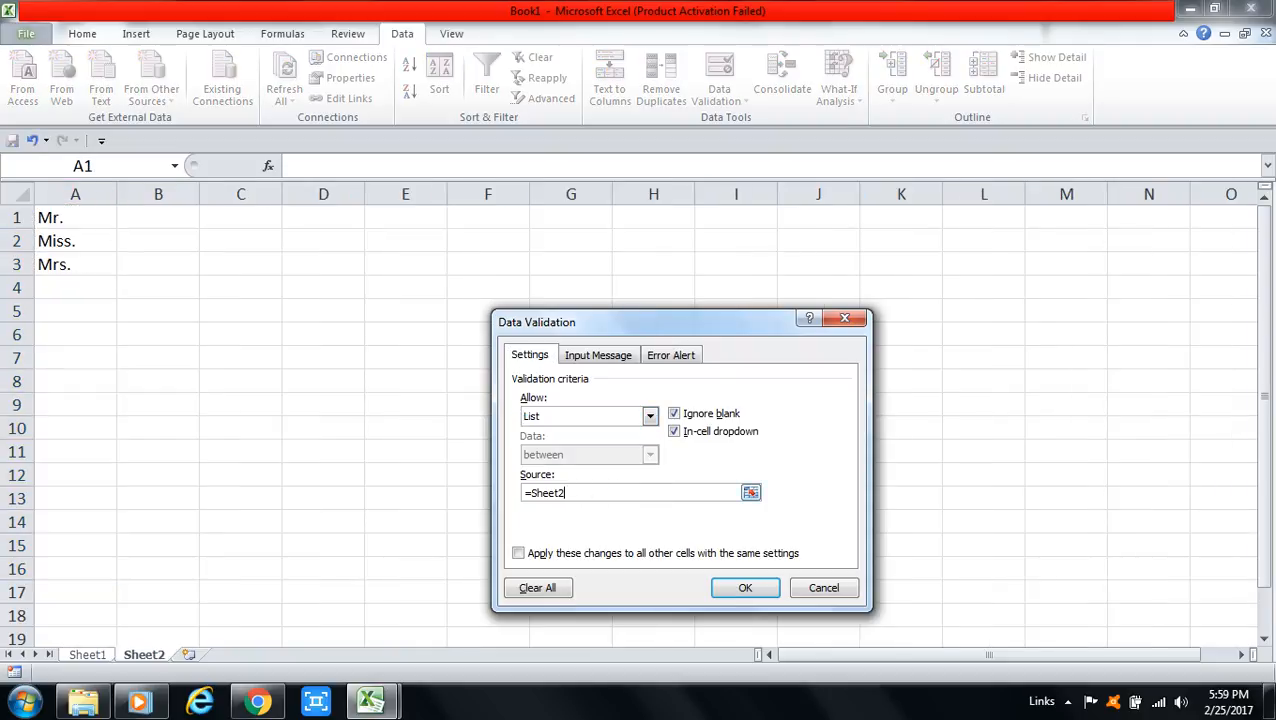
pyautogui.press('BackSpace')
pyautogui.press('BackSpace')
pyautogui.press('BackSpace')
pyautogui.press('BackSpace')
pyautogui.press('BackSpace')
pyautogui.press('BackSpace')
pyautogui.press('BackSpace')
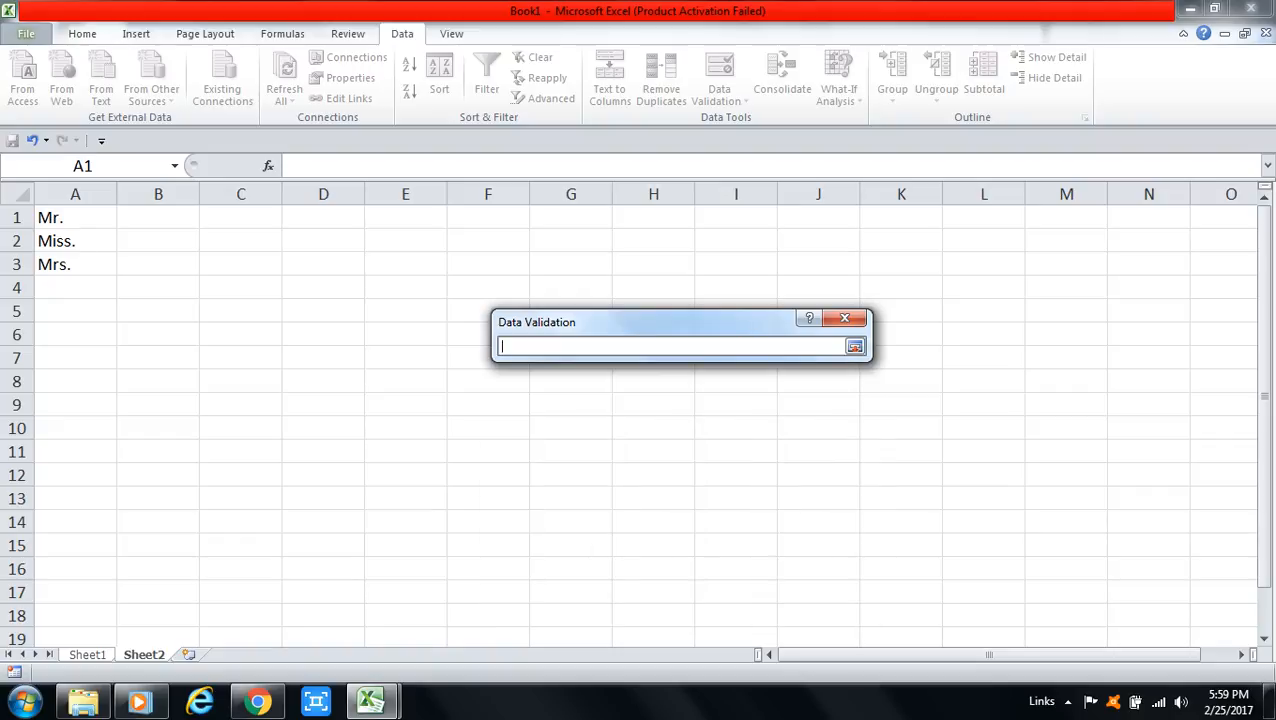
pyautogui.moveTo(55, 217); pyautogui.dragTo(100, 272)
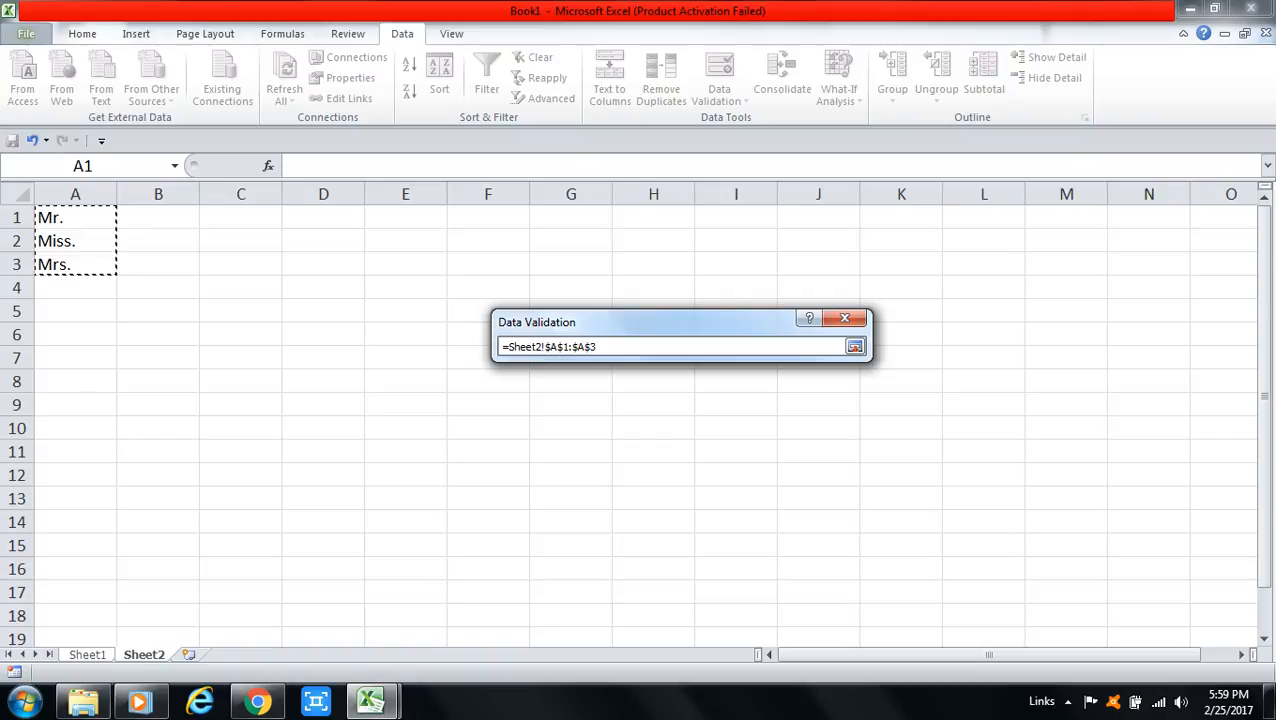
pyautogui.press('Return')
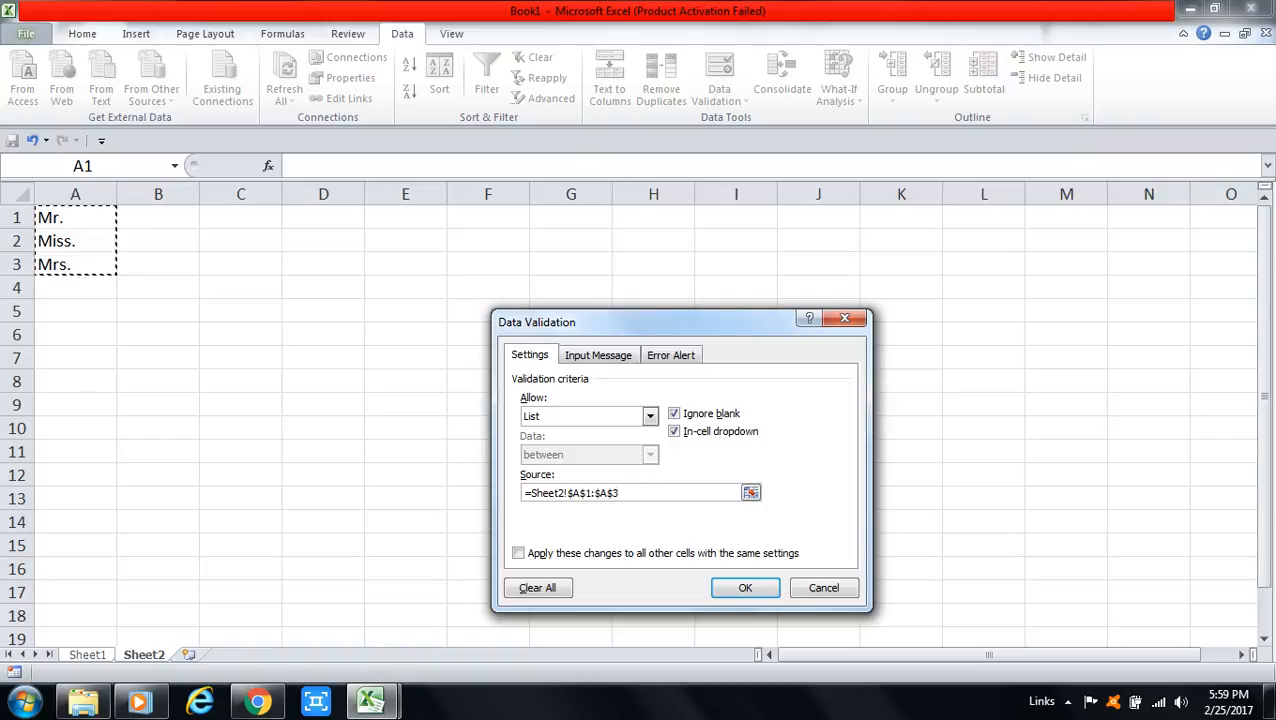
pyautogui.press('Return')
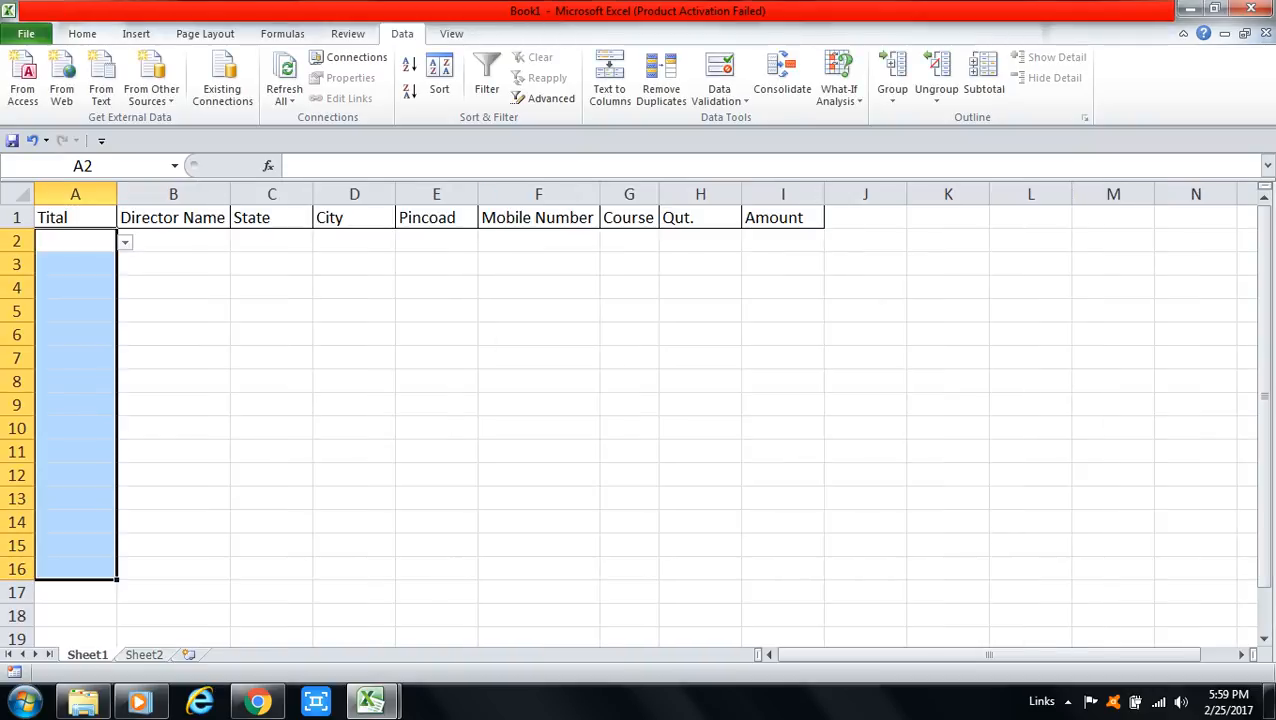
# Step: Pick Mr. for A2 and Mrs. for A3 from the title dropdown
pyautogui.click(75, 241)
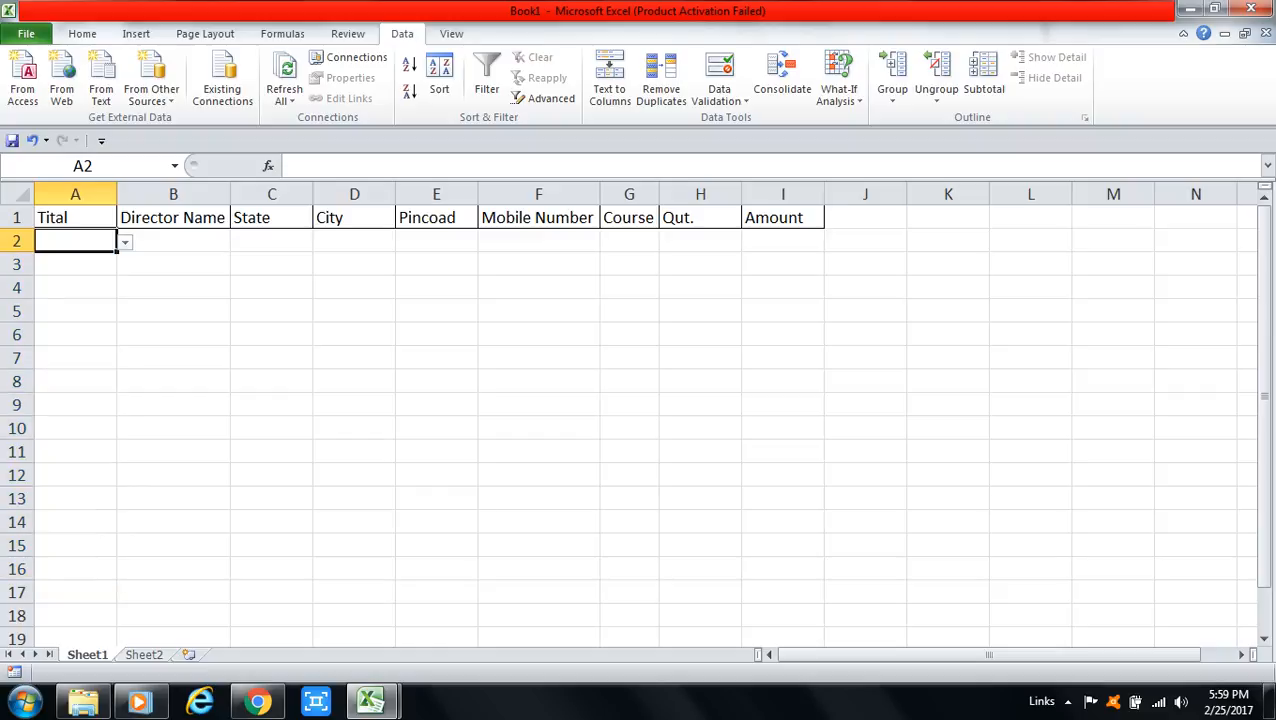
pyautogui.click(125, 242)
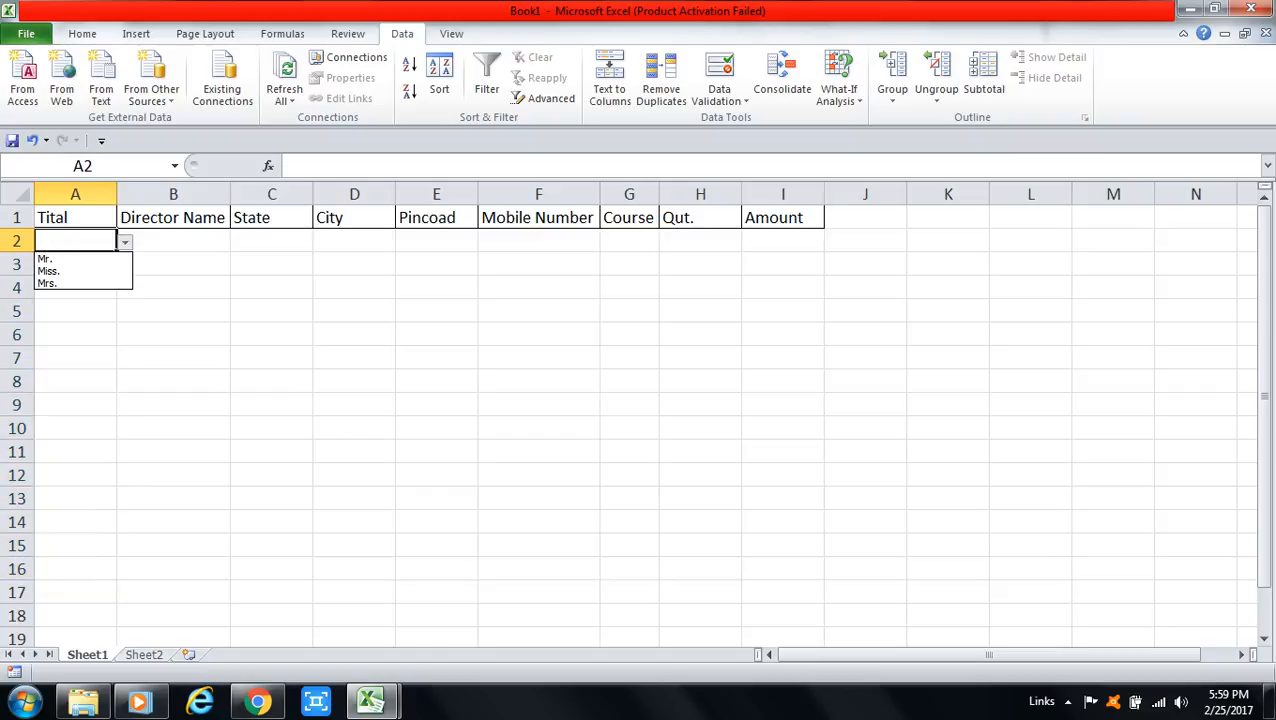
pyautogui.press('Down')
pyautogui.press('Return')
pyautogui.press('Return')
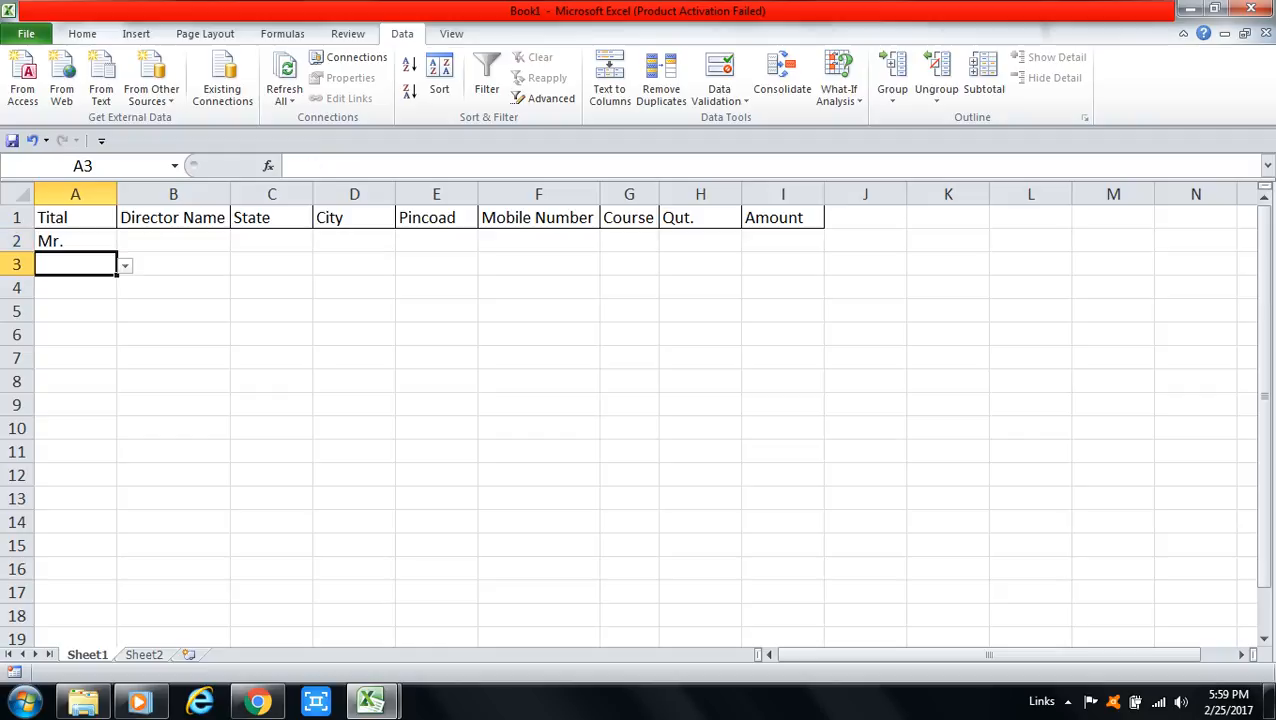
pyautogui.hotkey('alt', 'Down')
pyautogui.press('Down')
pyautogui.press('Down')
pyautogui.press('Return')
pyautogui.hotkey('alt', 'Down')
pyautogui.press('Down')
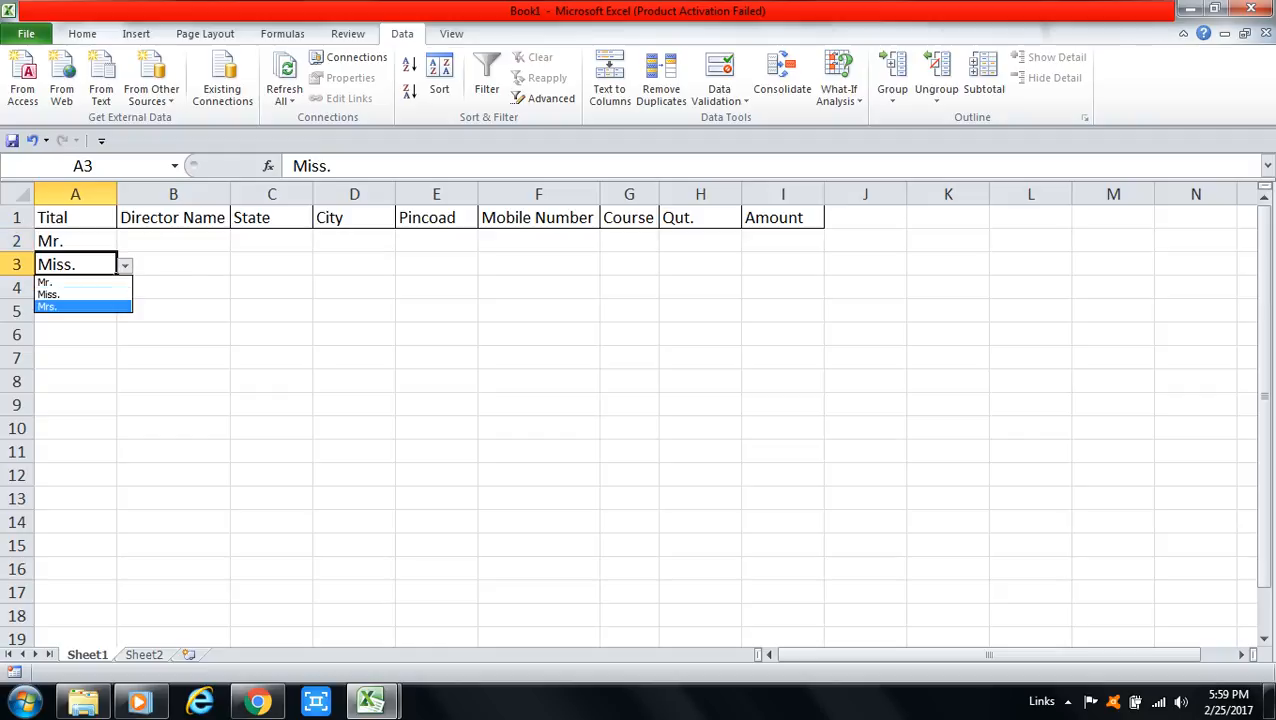
pyautogui.press('Return')
pyautogui.click(271, 241)
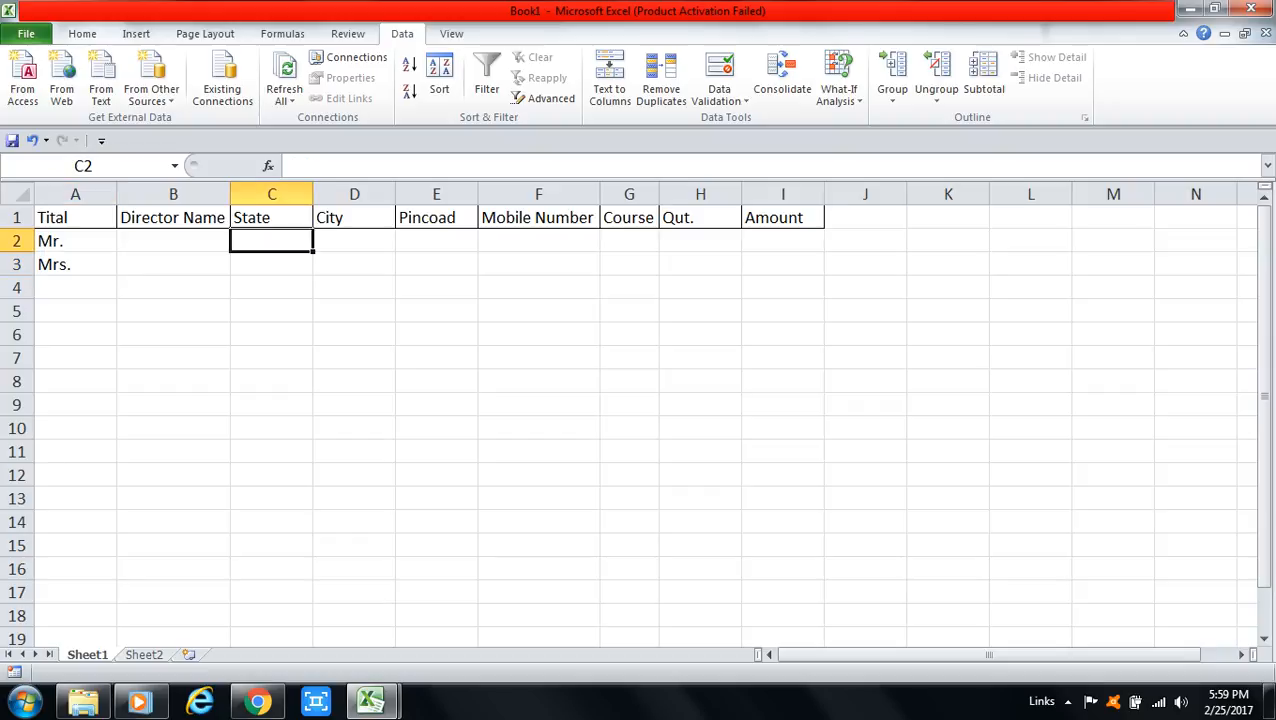
# Step: Give the State cells C2:C8 List validation with source 'H.P ,U.P'
pyautogui.moveTo(271, 241); pyautogui.dragTo(271, 381)
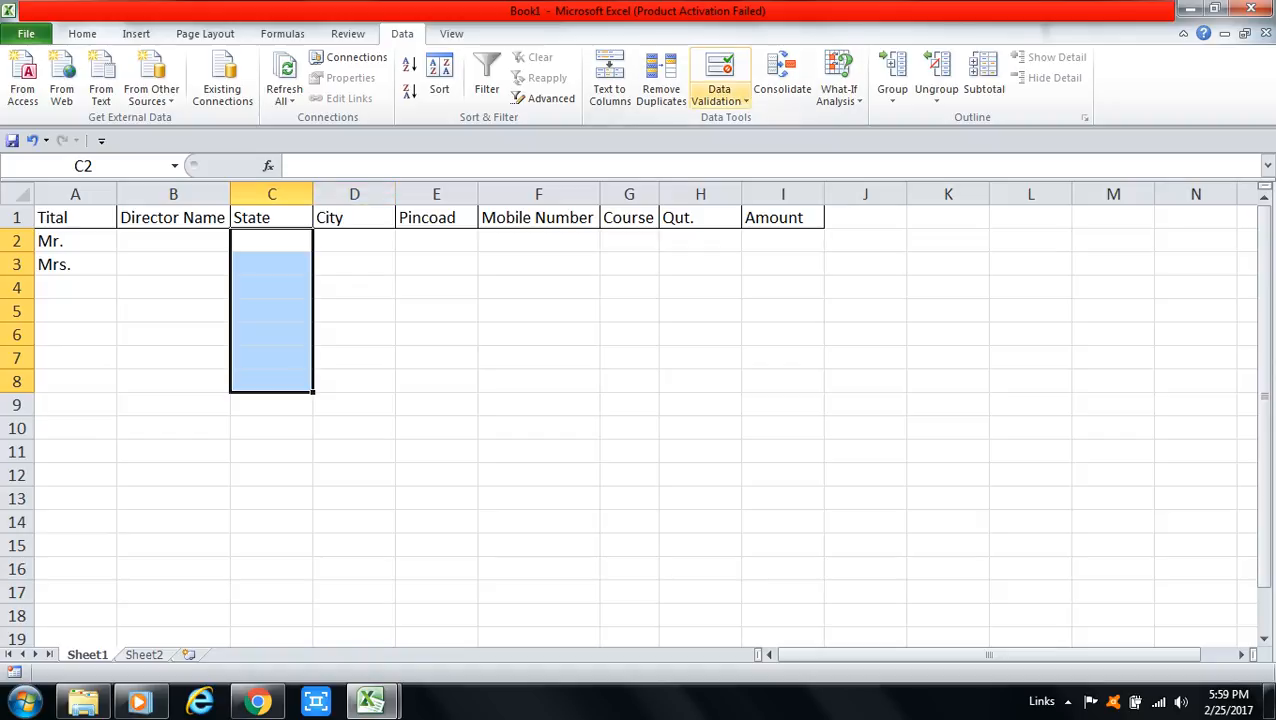
pyautogui.click(719, 99)
pyautogui.click(762, 120)
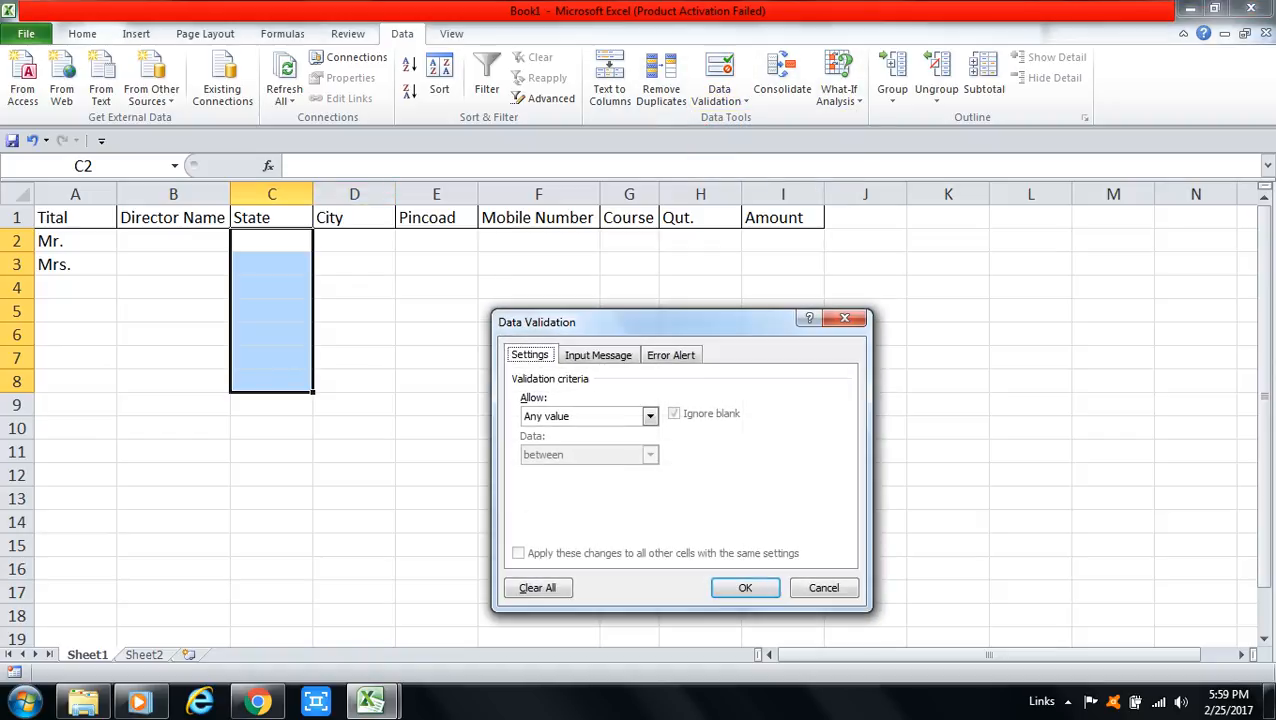
pyautogui.click(650, 416)
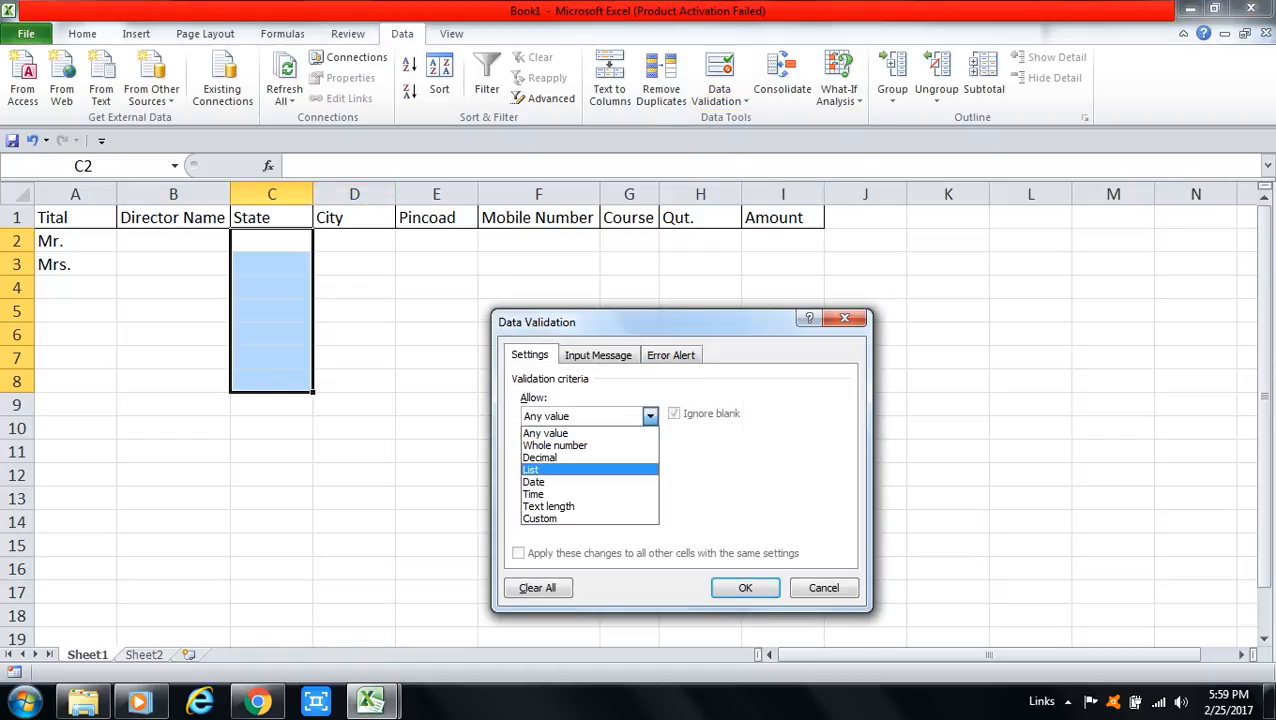
pyautogui.click(535, 469)
pyautogui.click(580, 492)
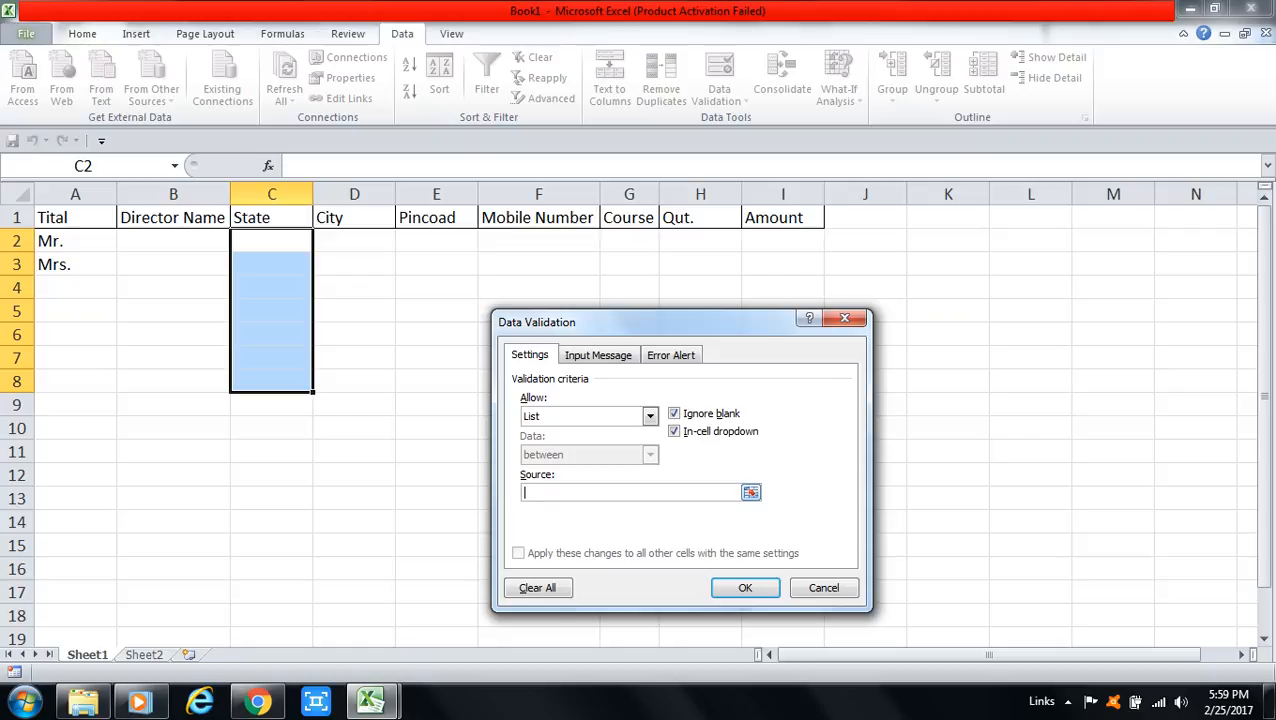
pyautogui.write('H.P ,U.P')
pyautogui.click(745, 587)
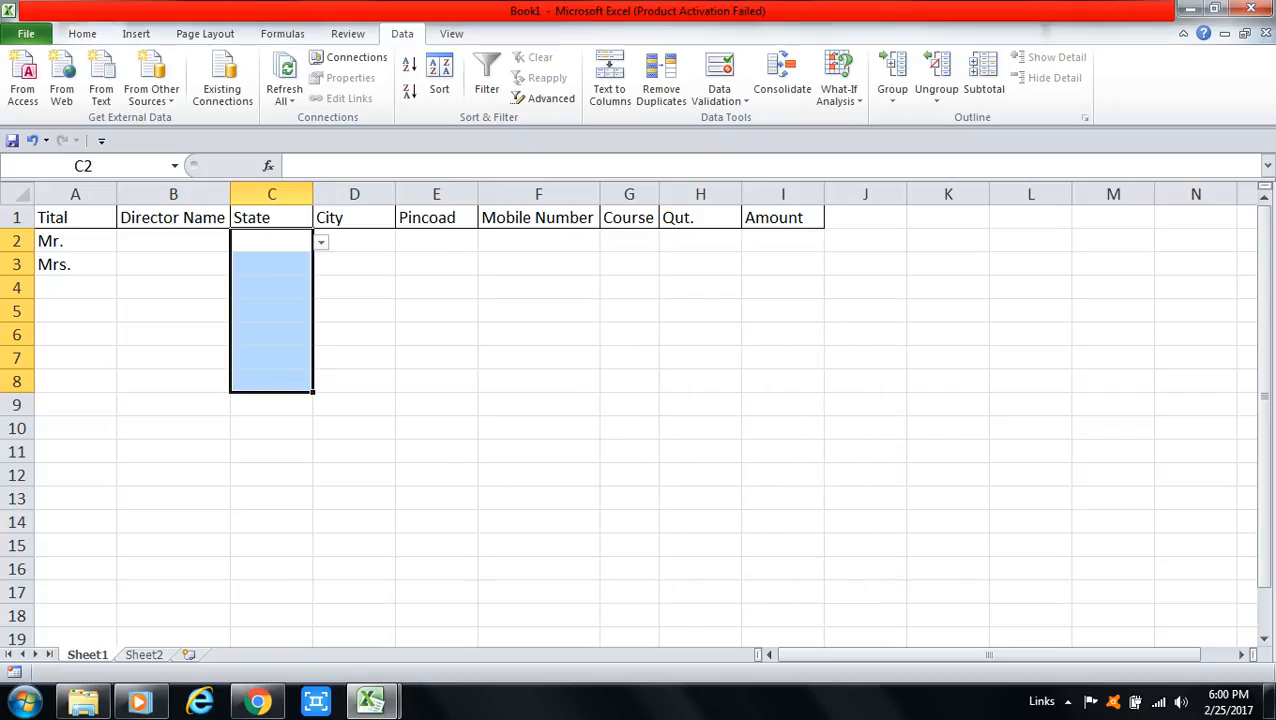
# Step: Test the State rule by typing HR and U.P into C2, then discard the rejected entry
pyautogui.click(271, 241)
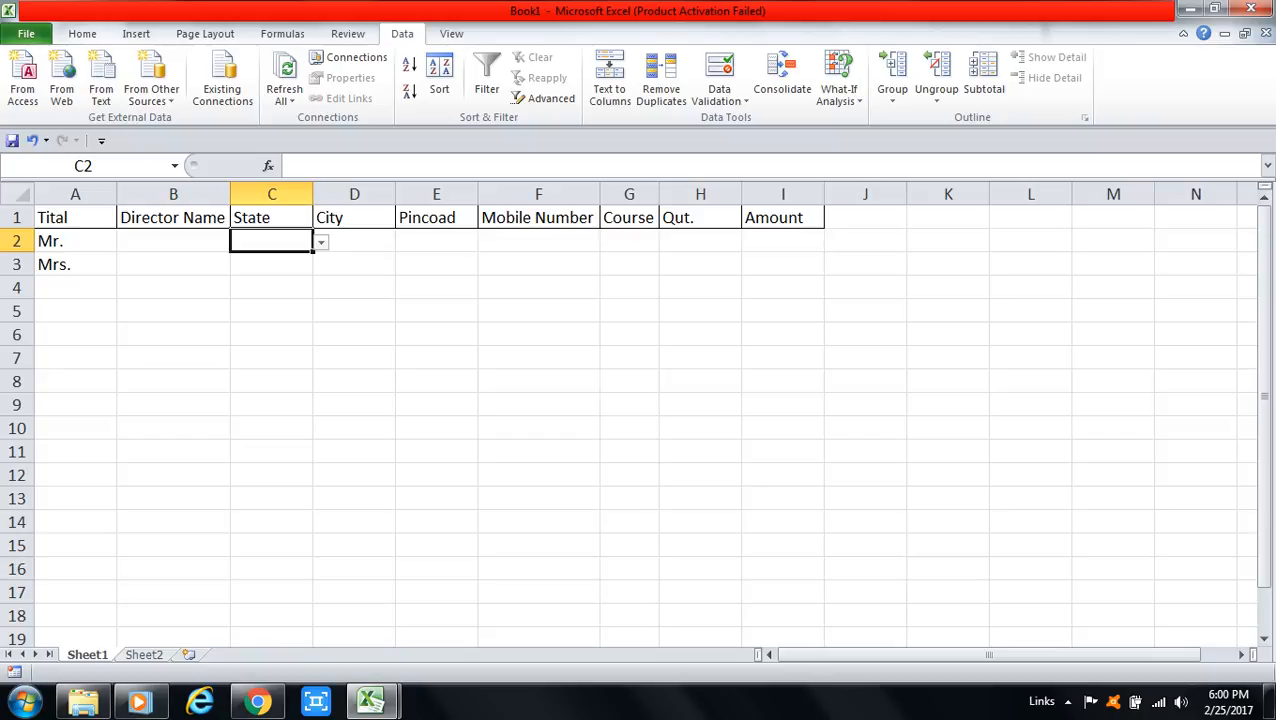
pyautogui.write('HR')
pyautogui.press('Return')
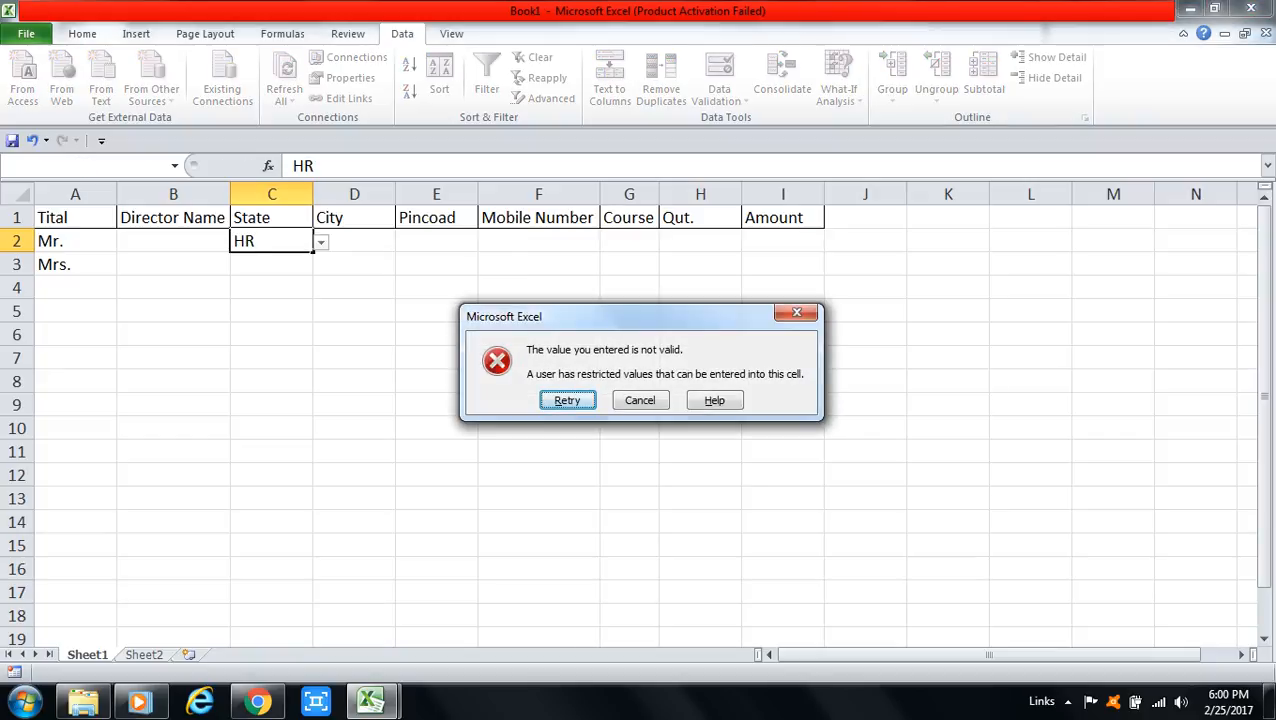
pyautogui.press('Return')
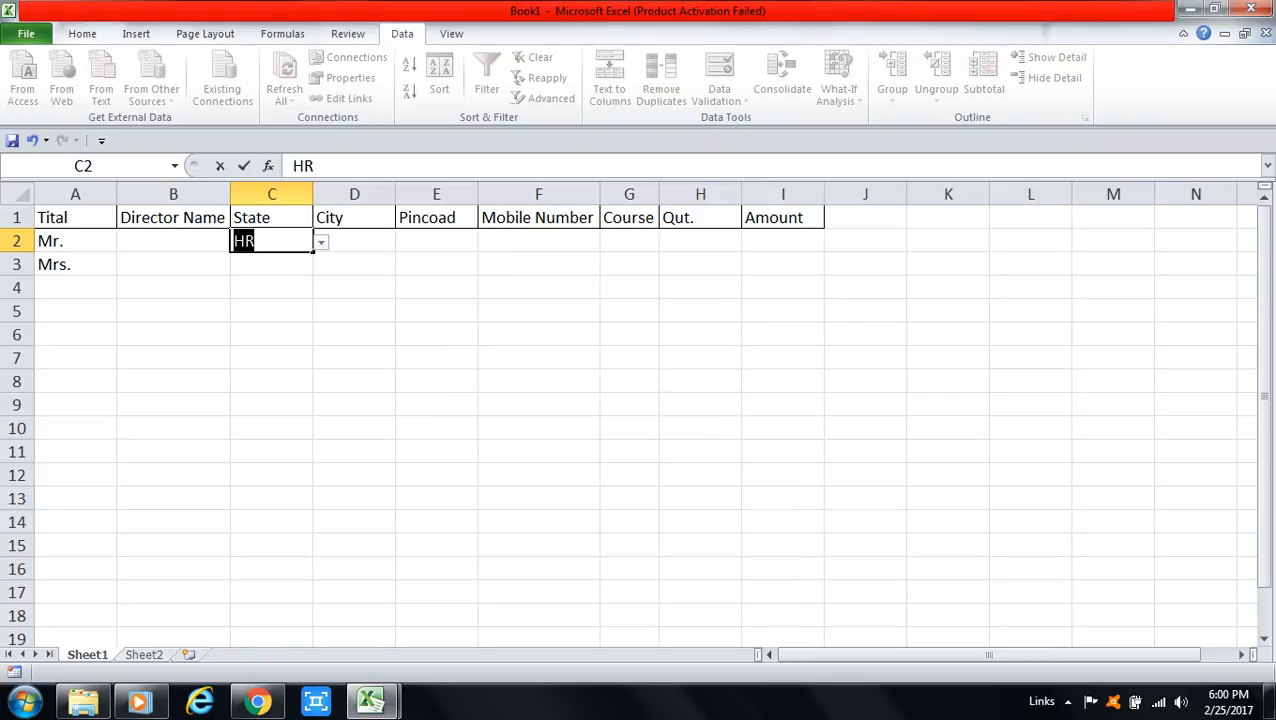
pyautogui.press('End')
pyautogui.press('BackSpace')
pyautogui.press('BackSpace')
pyautogui.write('U.P')
pyautogui.press('Return')
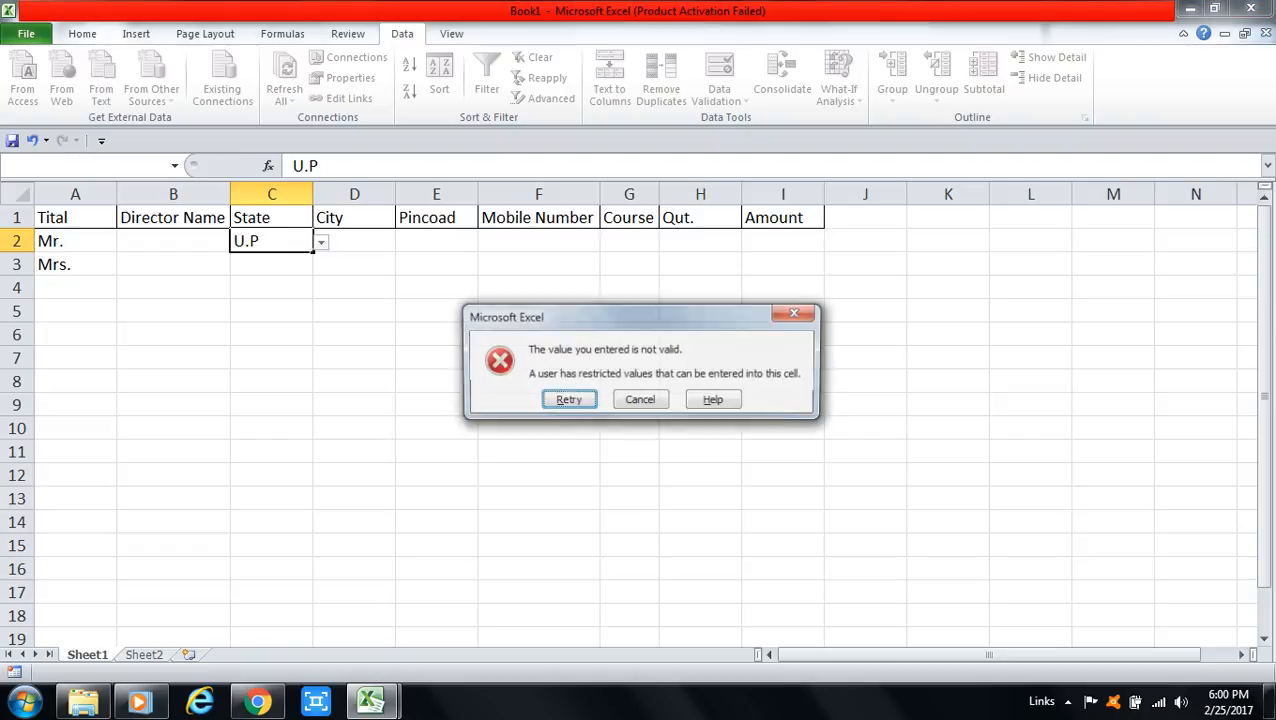
pyautogui.press('Return')
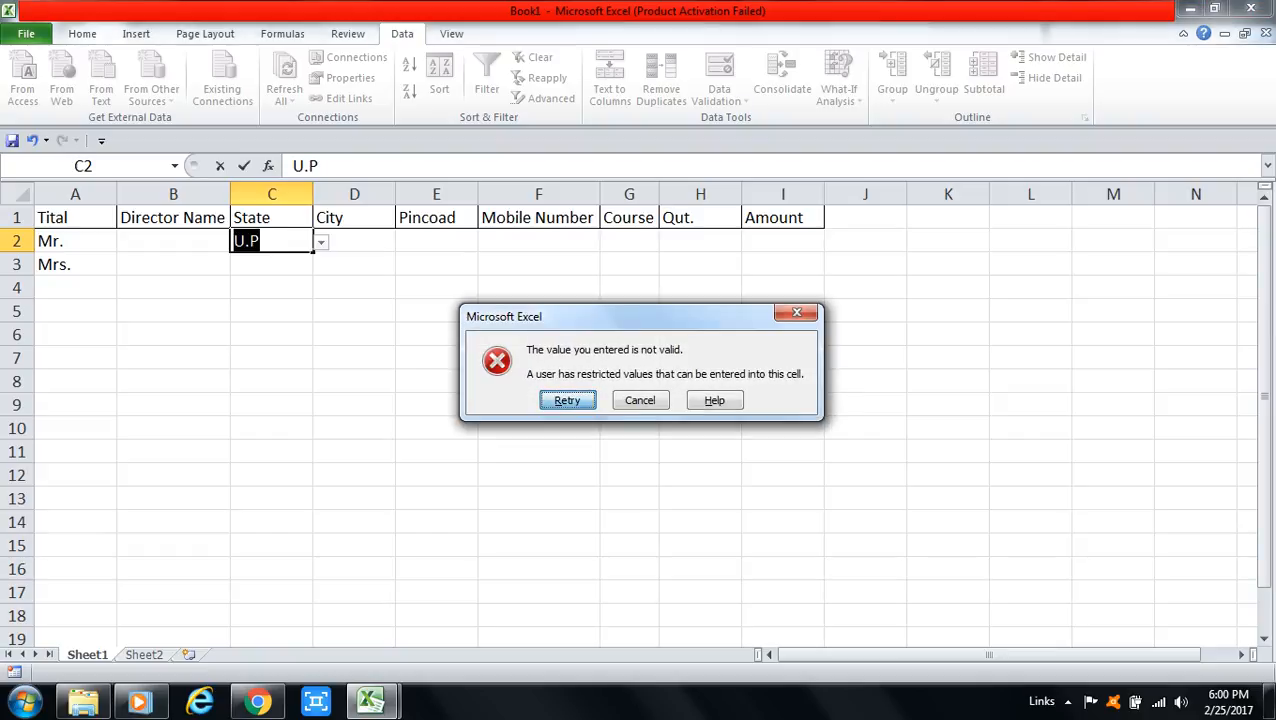
pyautogui.press('Return')
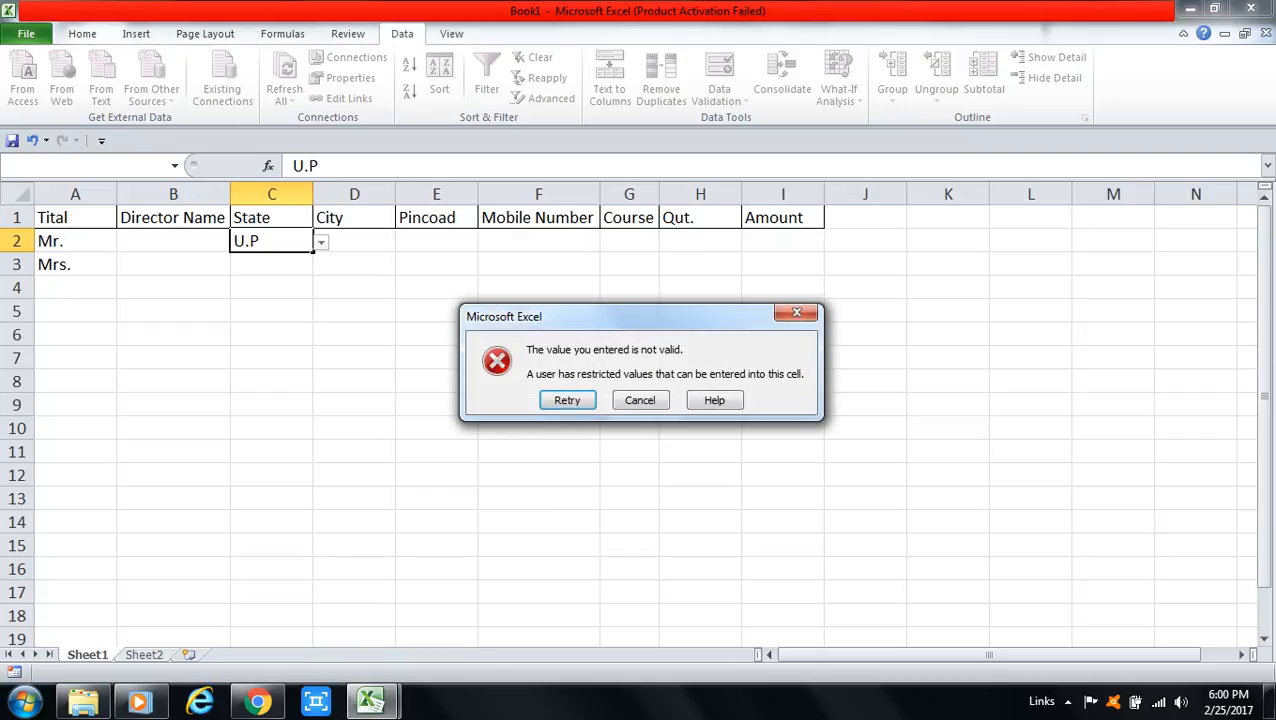
pyautogui.press('Escape')
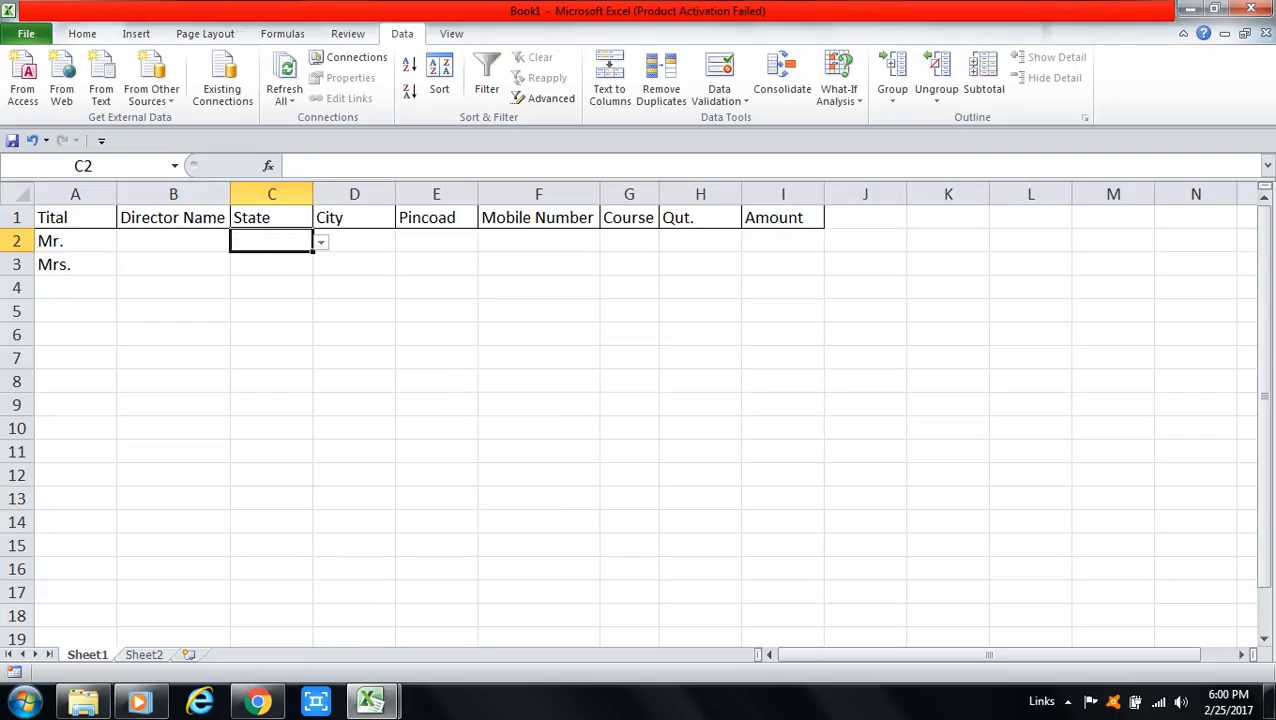
# Step: Choose U.P for C2 from its State dropdown list
pyautogui.hotkey('alt', 'Down')
pyautogui.press('Down')
pyautogui.press('Down')
pyautogui.press('Up')
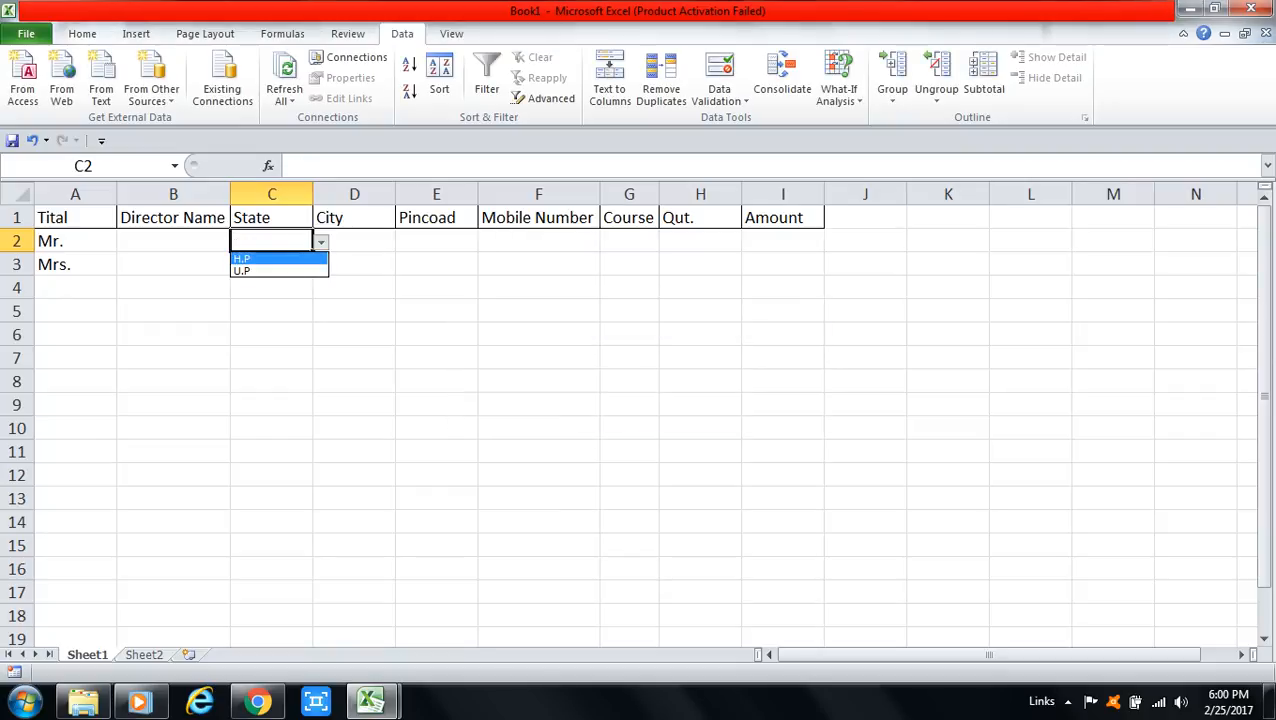
pyautogui.press('Return')
pyautogui.hotkey('alt', 'Down')
pyautogui.press('Down')
pyautogui.press('Return')
pyautogui.press('Return')
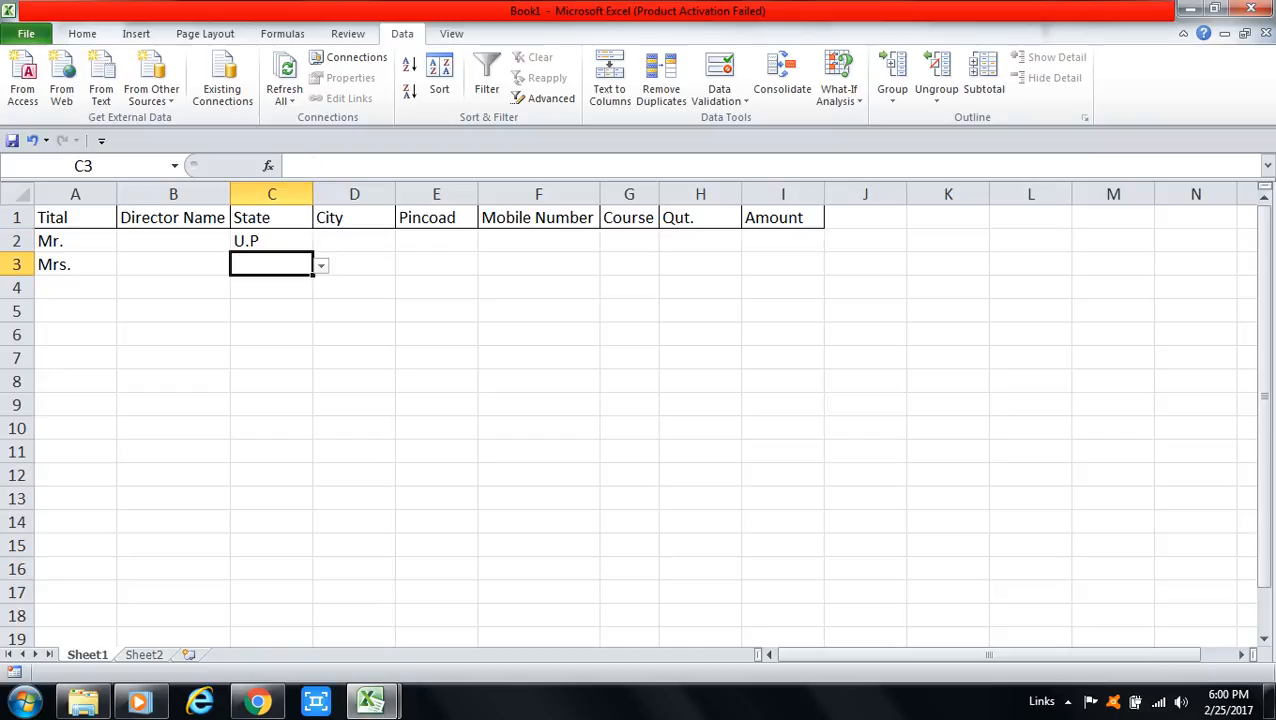
pyautogui.click(354, 241)
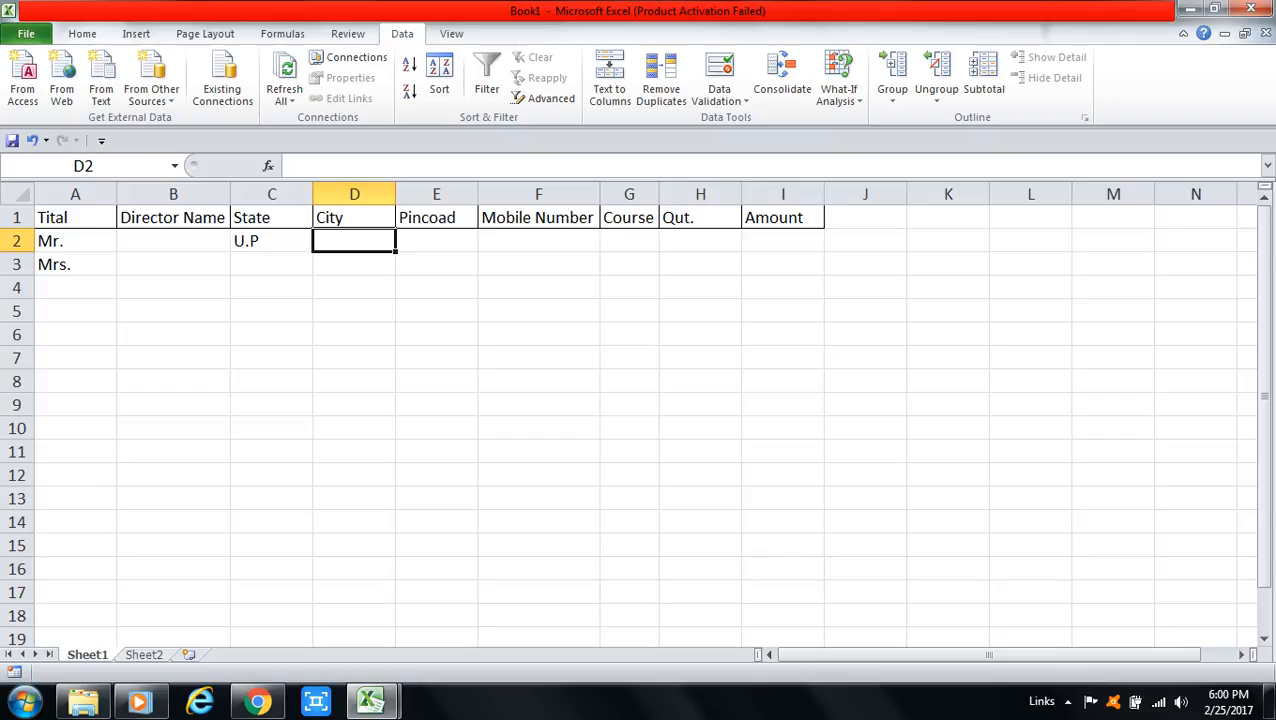
# Step: Apply List validation with source 'NOIDA ,SIMLA ,KANPUR' to the City cells D2:D12
pyautogui.moveTo(354, 241); pyautogui.dragTo(354, 475)
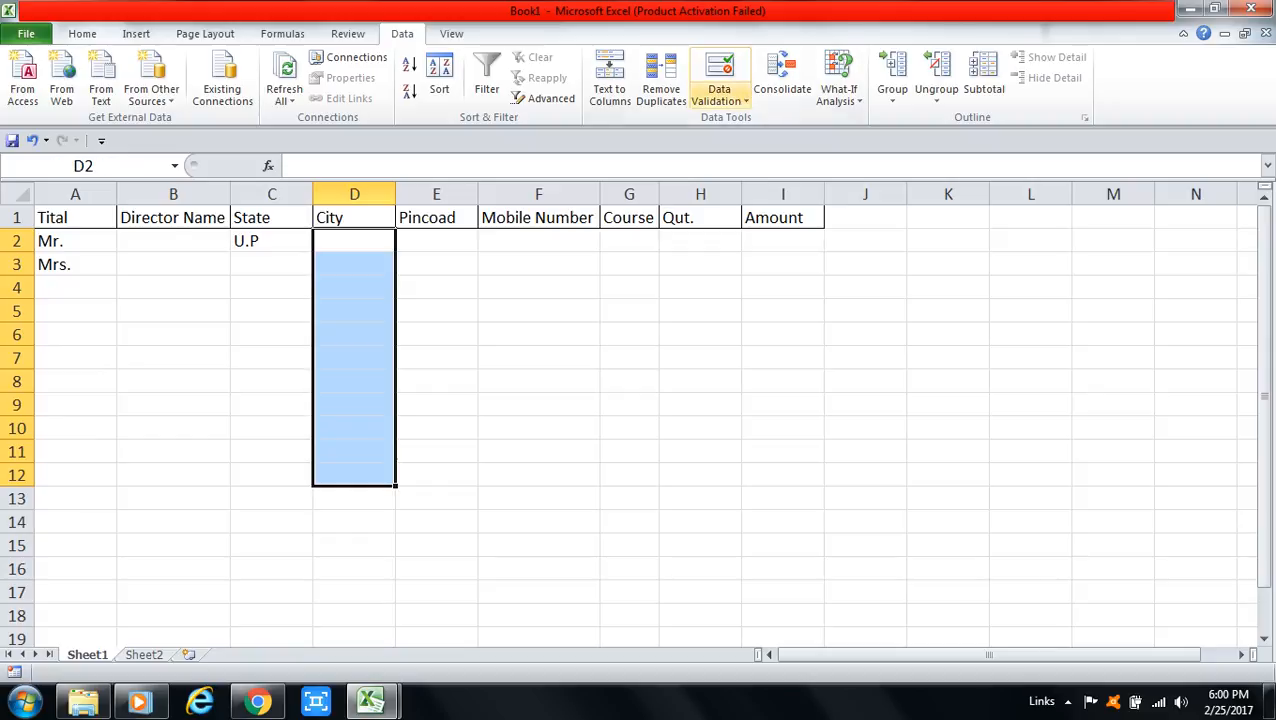
pyautogui.click(719, 95)
pyautogui.click(763, 120)
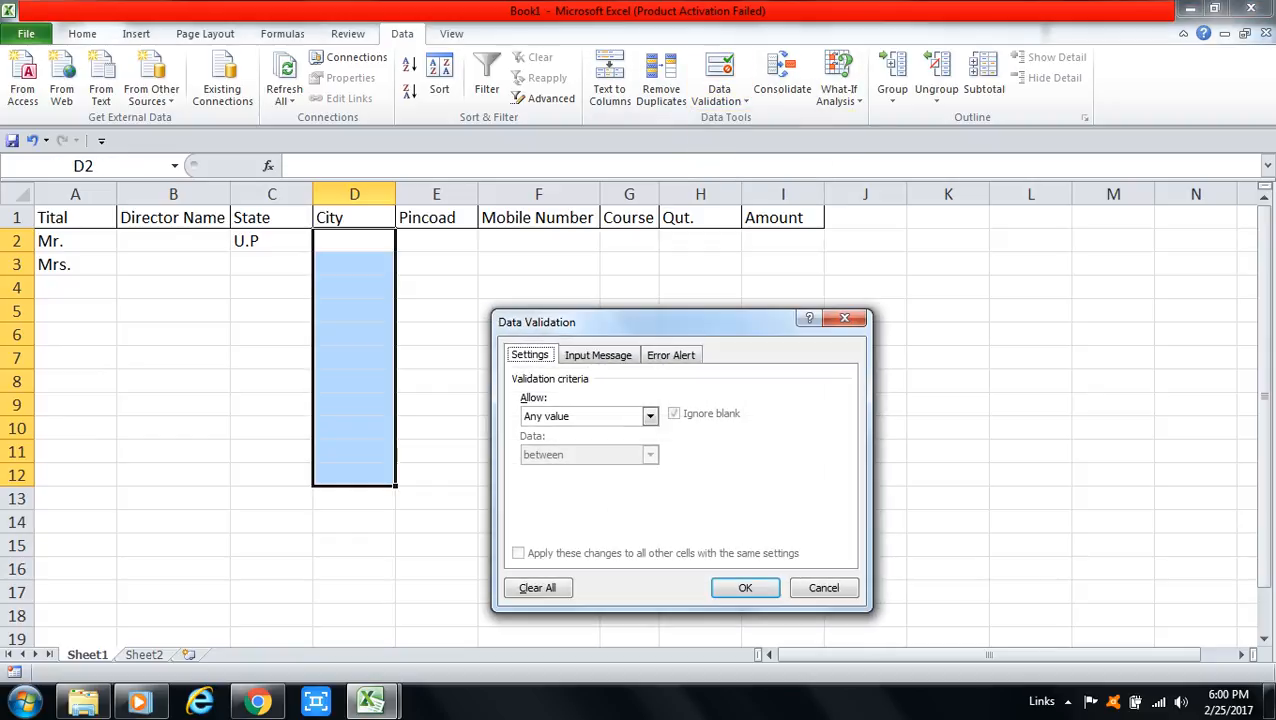
pyautogui.click(650, 416)
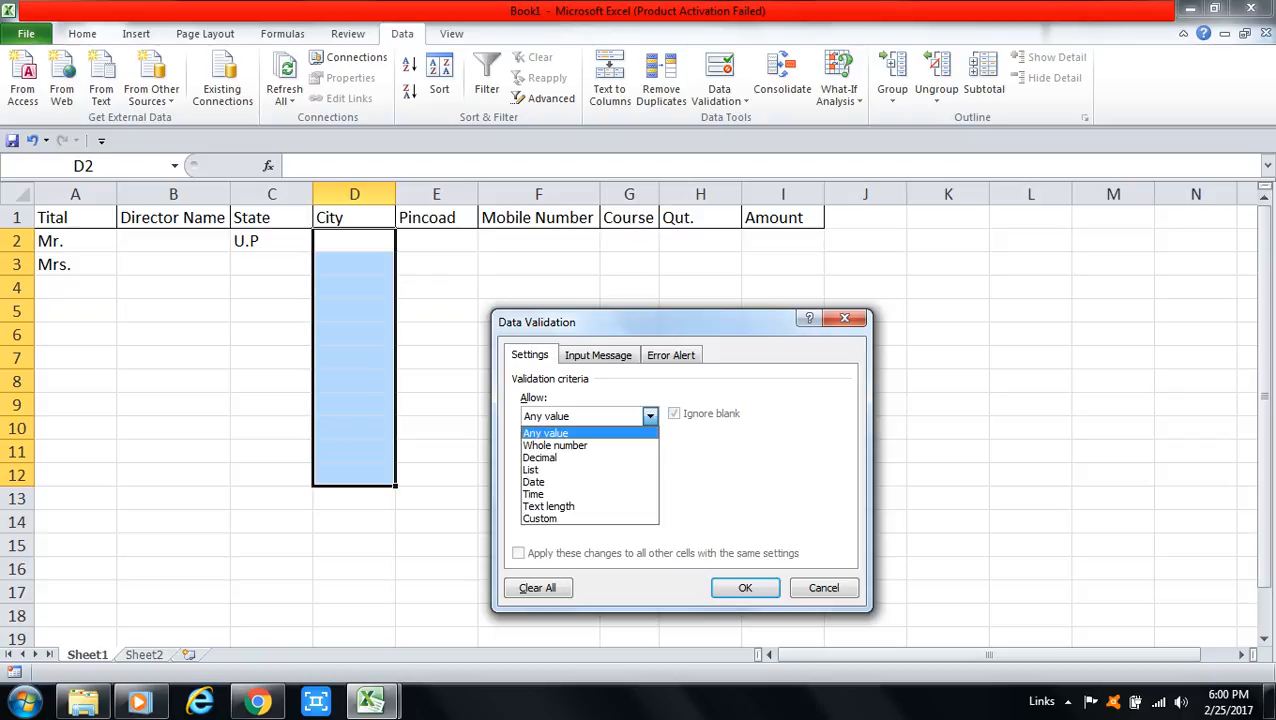
pyautogui.click(560, 470)
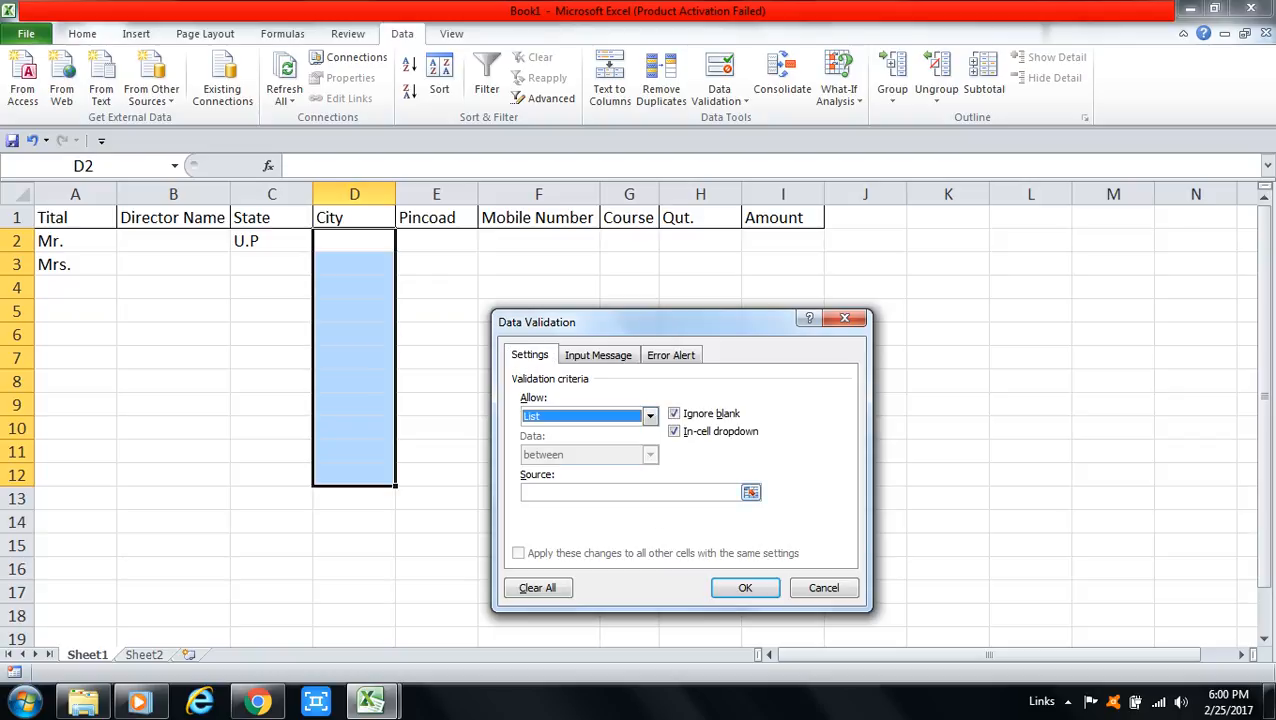
pyautogui.click(590, 492)
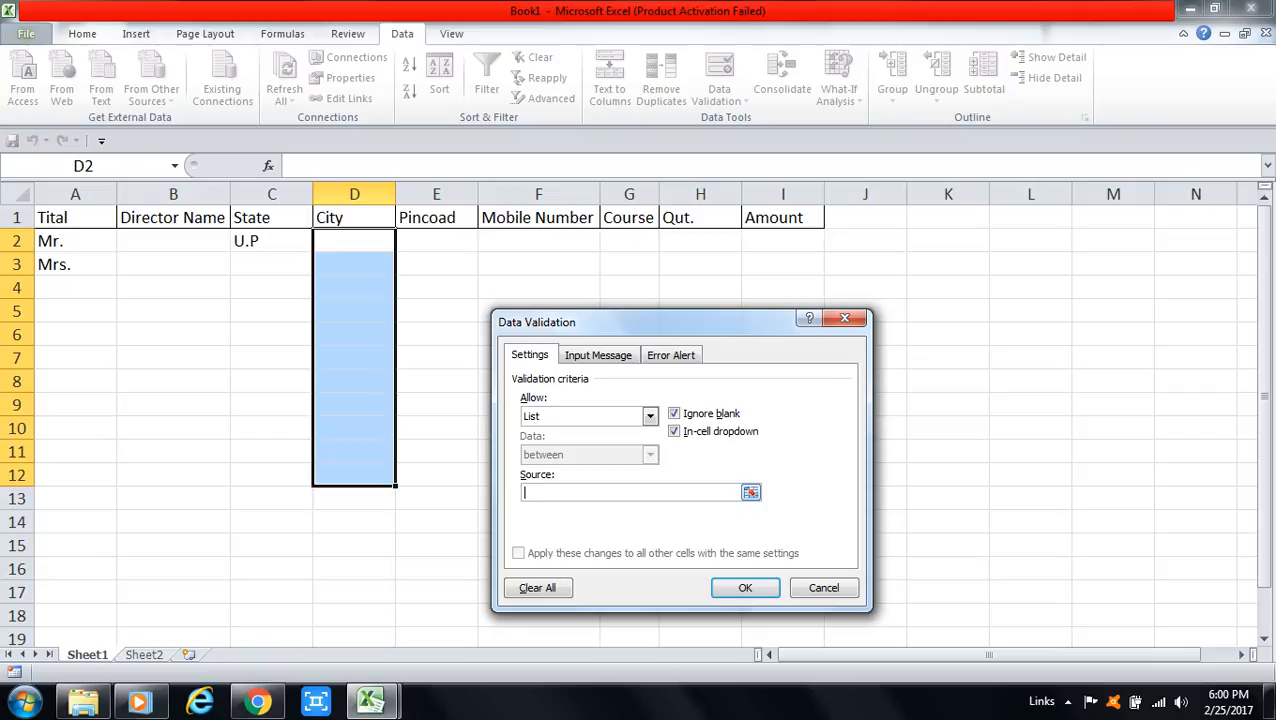
pyautogui.write('NOIDA ,SIMLA ,KANPUR')
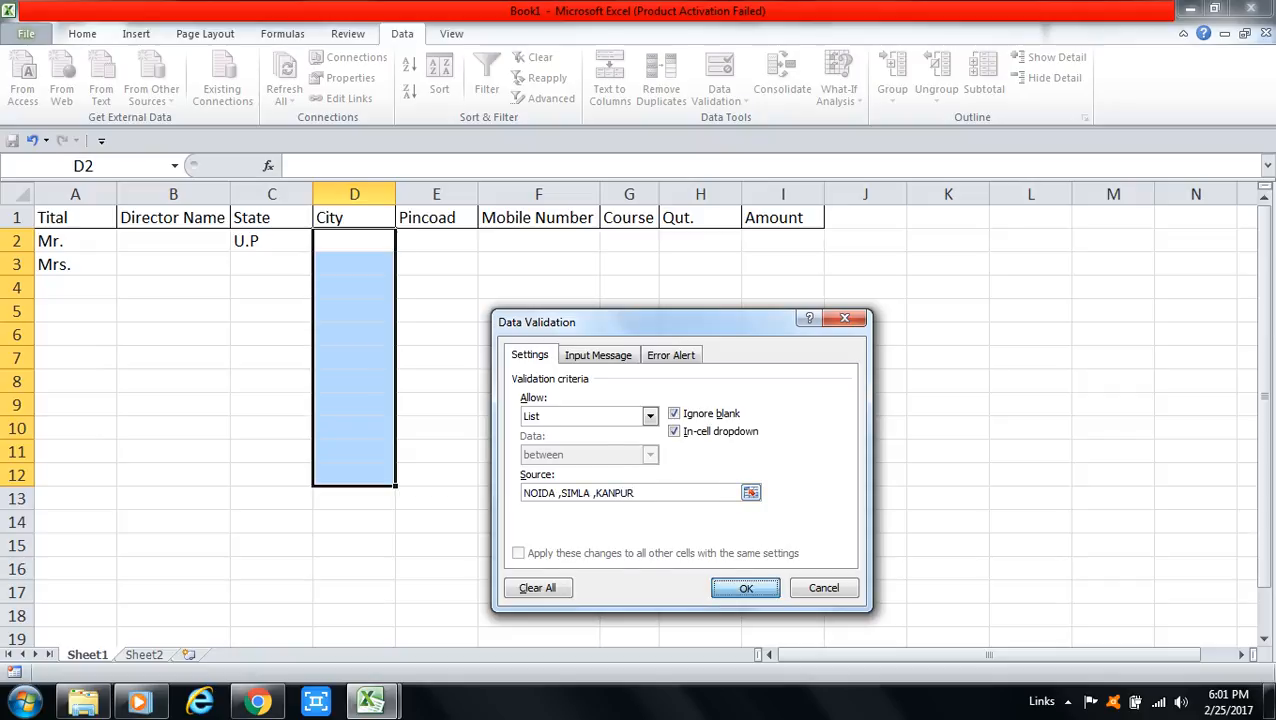
pyautogui.press('Return')
pyautogui.click(354, 241)
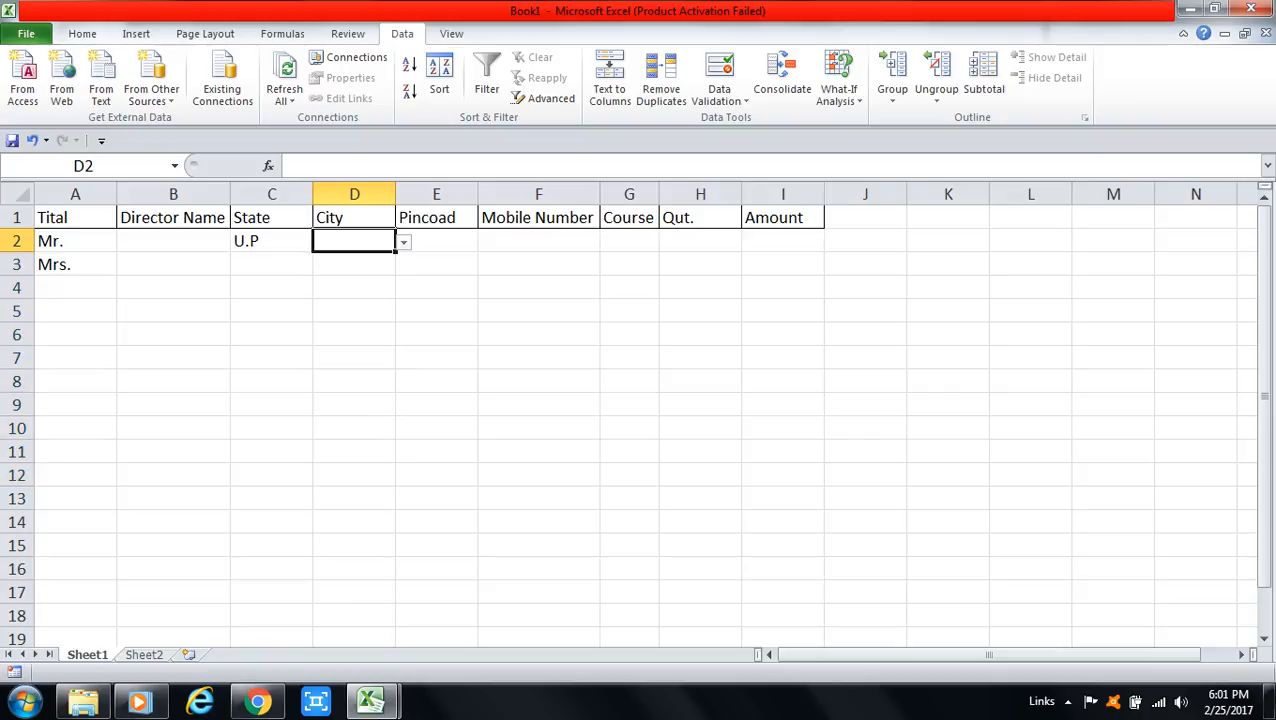
# Step: Enter MEERUT in D2 to confirm the City rule rejects it
pyautogui.write('ME')
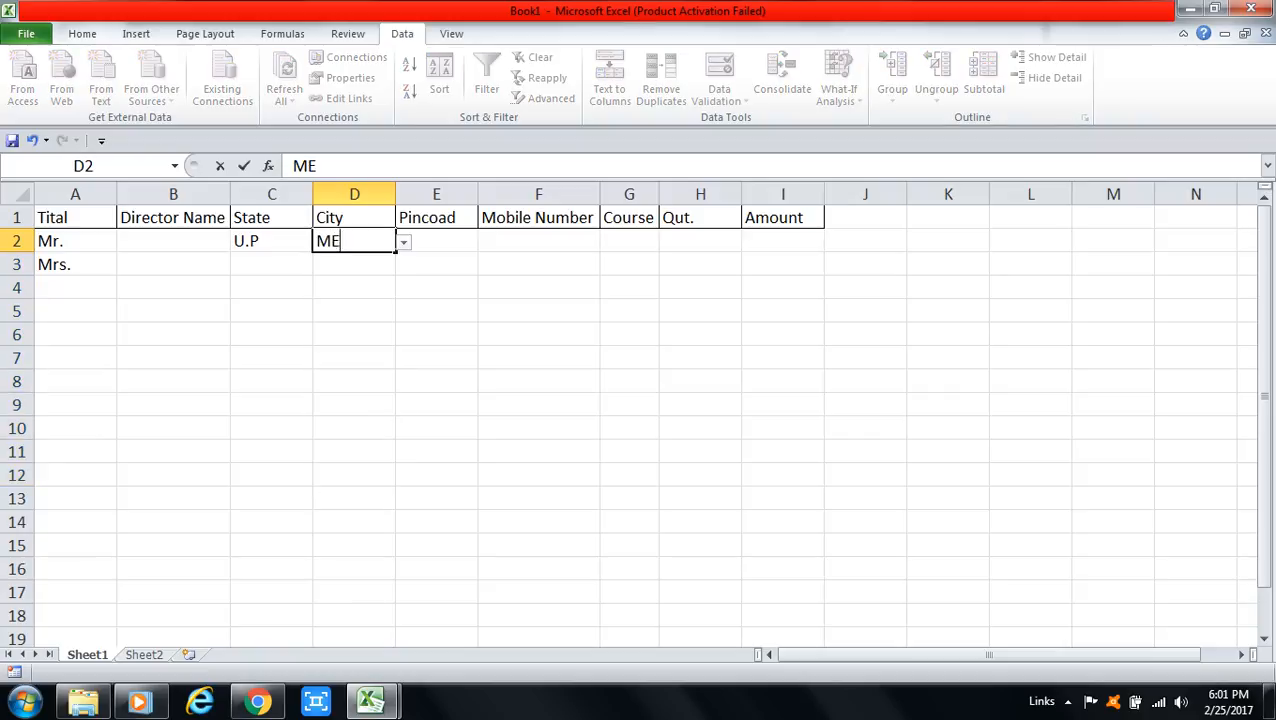
pyautogui.write('ERUT')
pyautogui.press('Return')
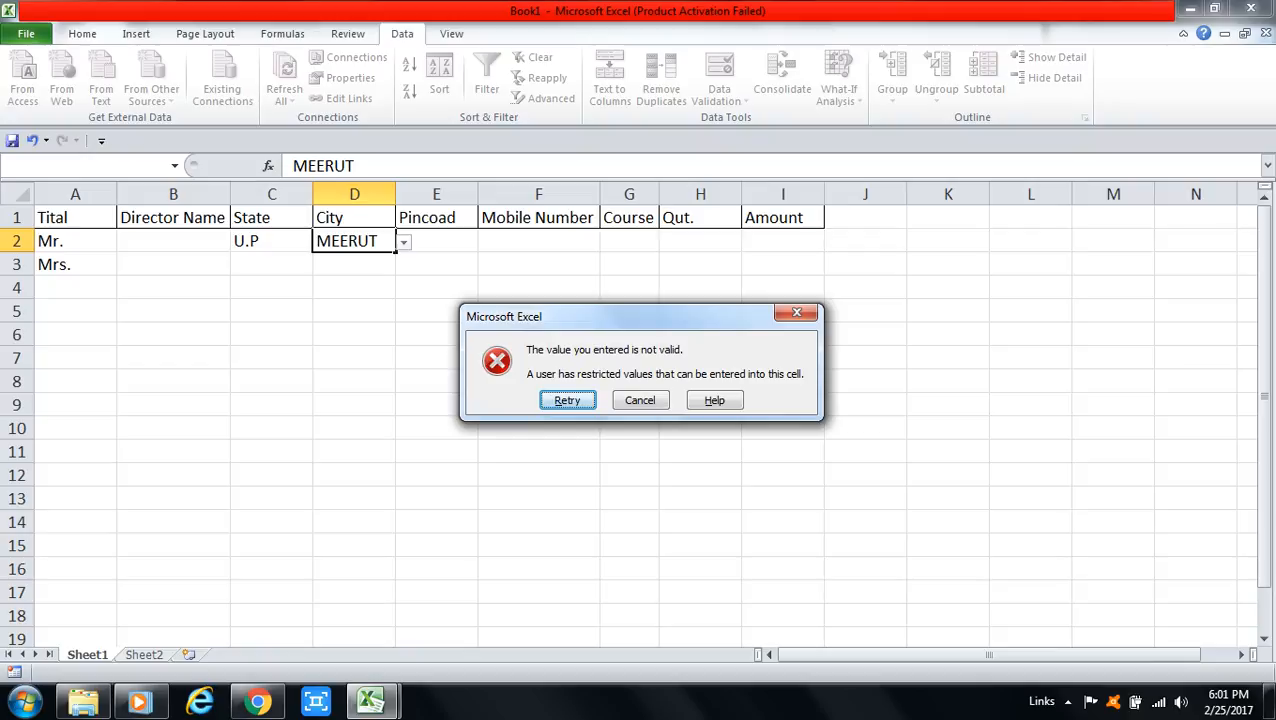
pyautogui.press('Escape')
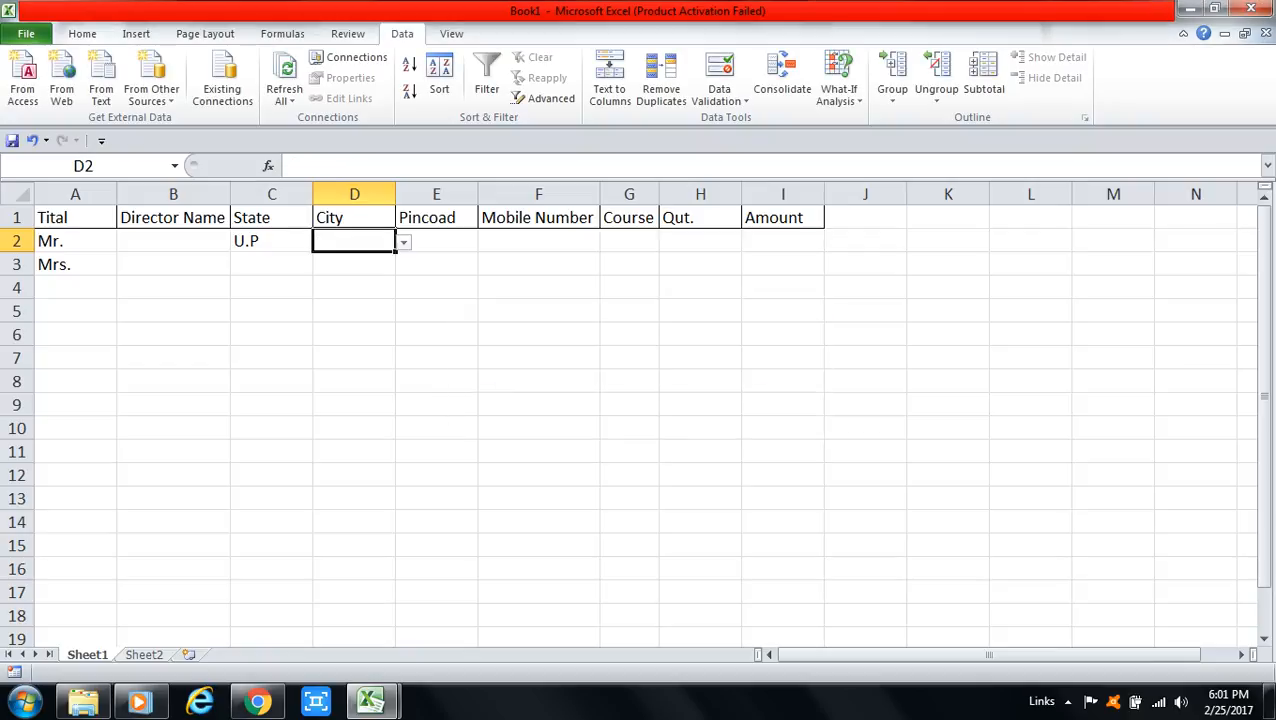
# Step: Pick SIMLA for D2 from its City dropdown
pyautogui.hotkey('alt', 'Down')
pyautogui.press('Down')
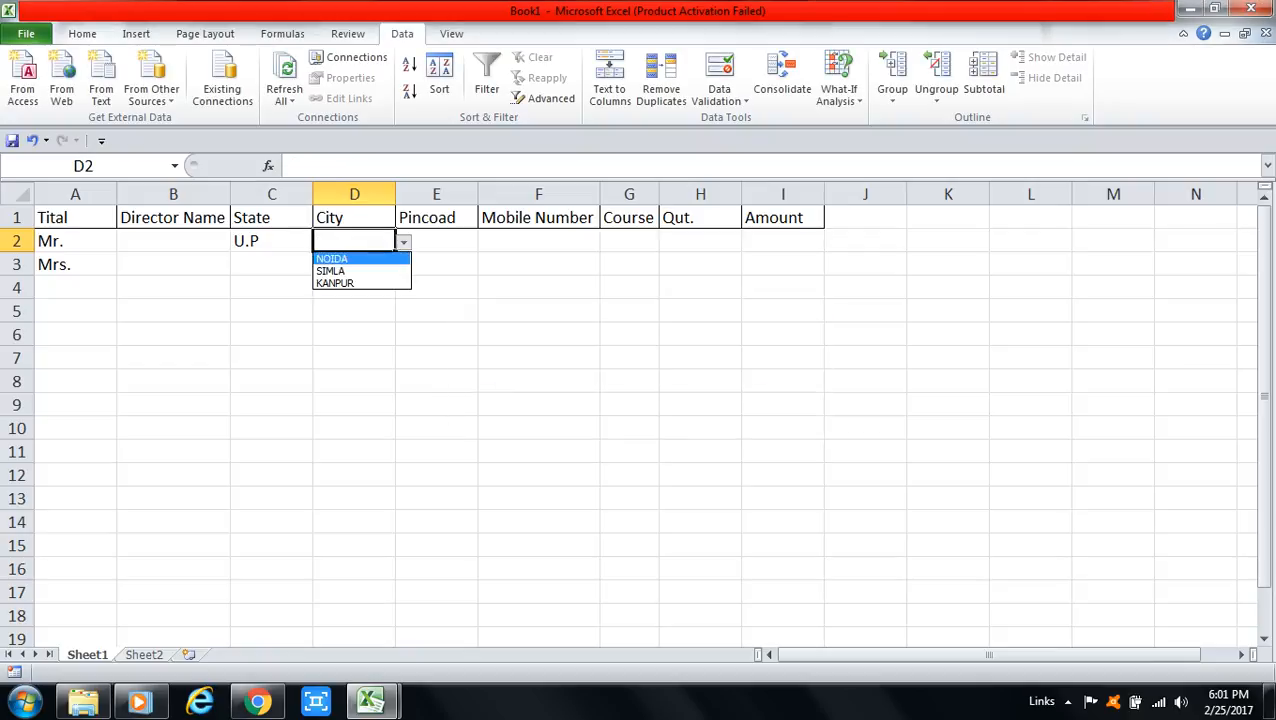
pyautogui.press('Return')
pyautogui.hotkey('alt', 'Down')
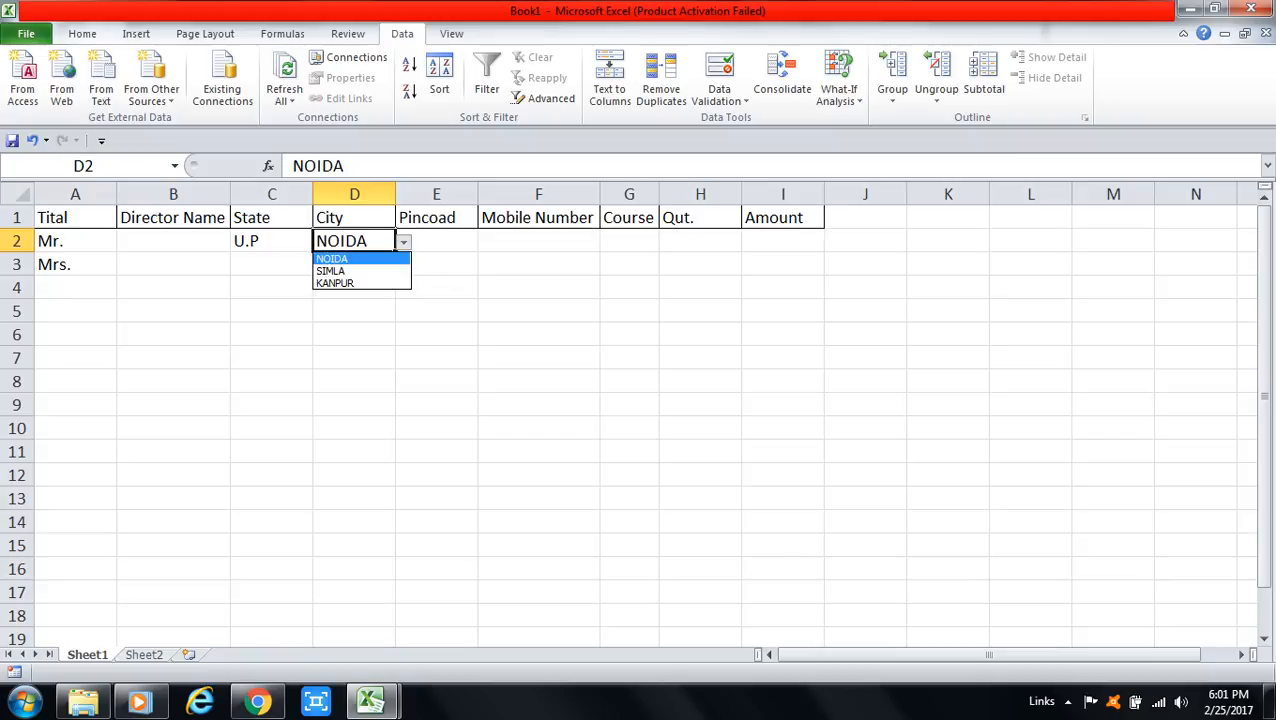
pyautogui.press('Down')
pyautogui.press('Return')
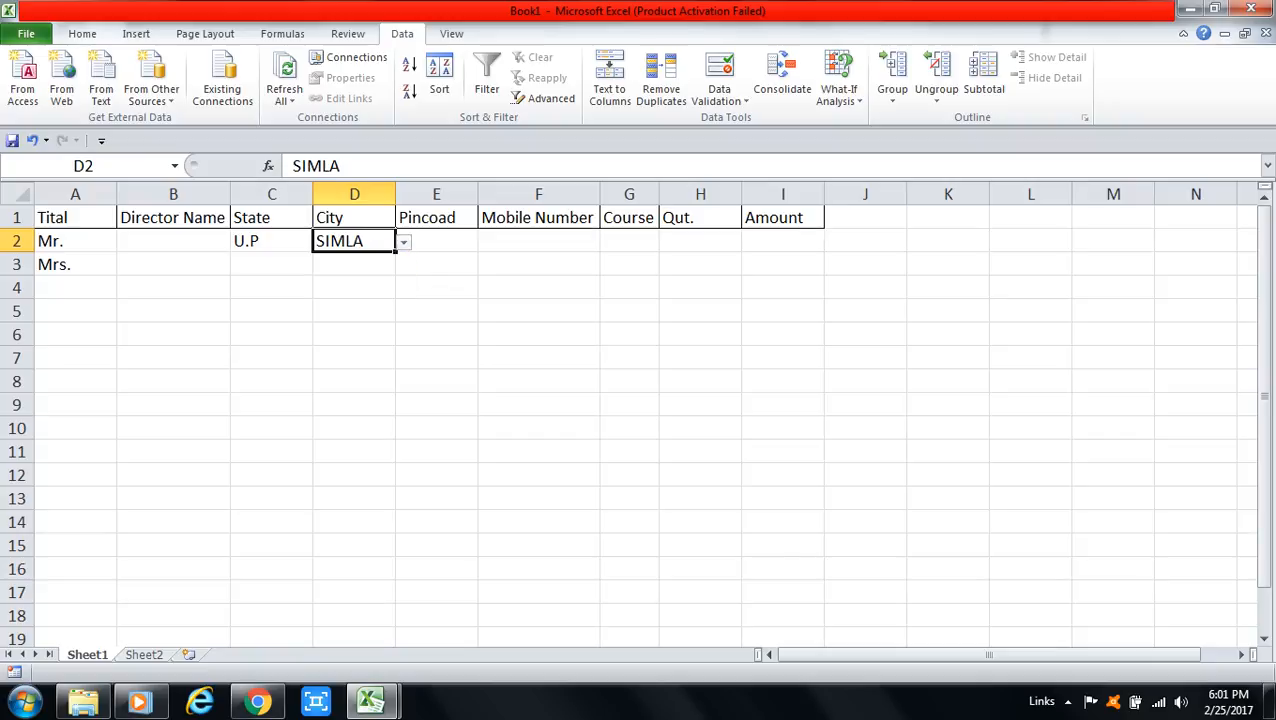
pyautogui.press('Down')
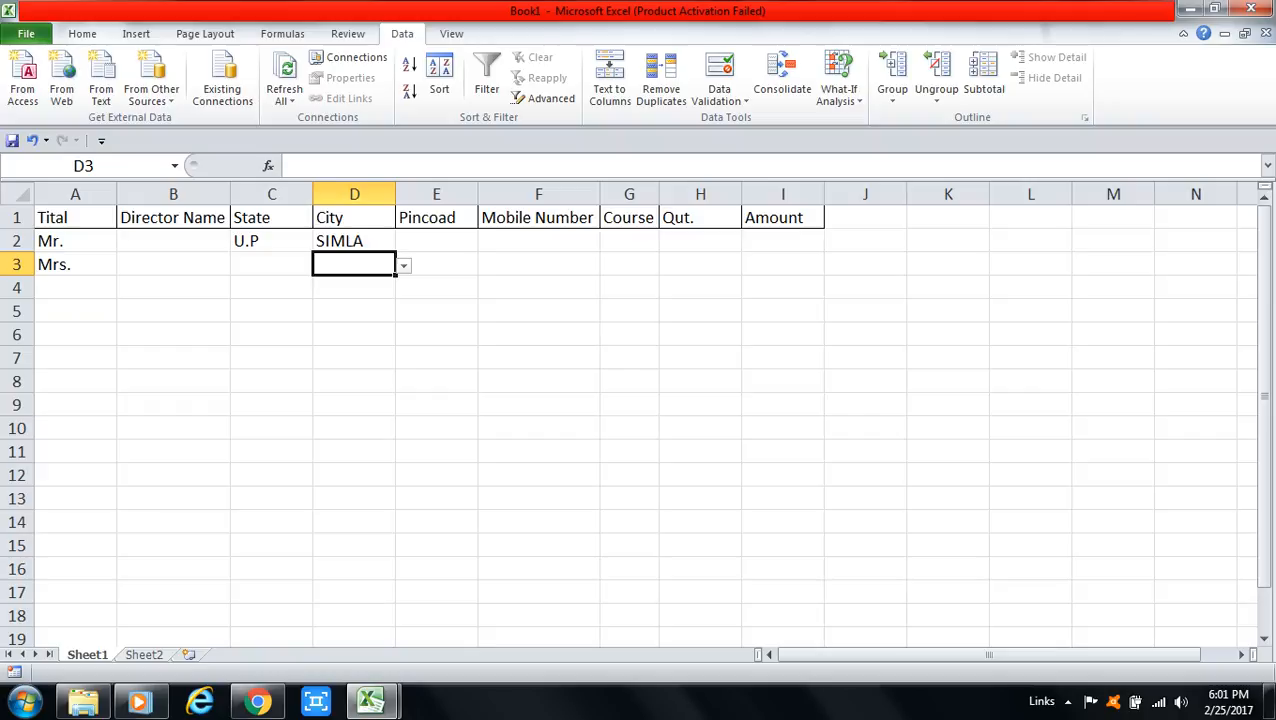
pyautogui.click(436, 241)
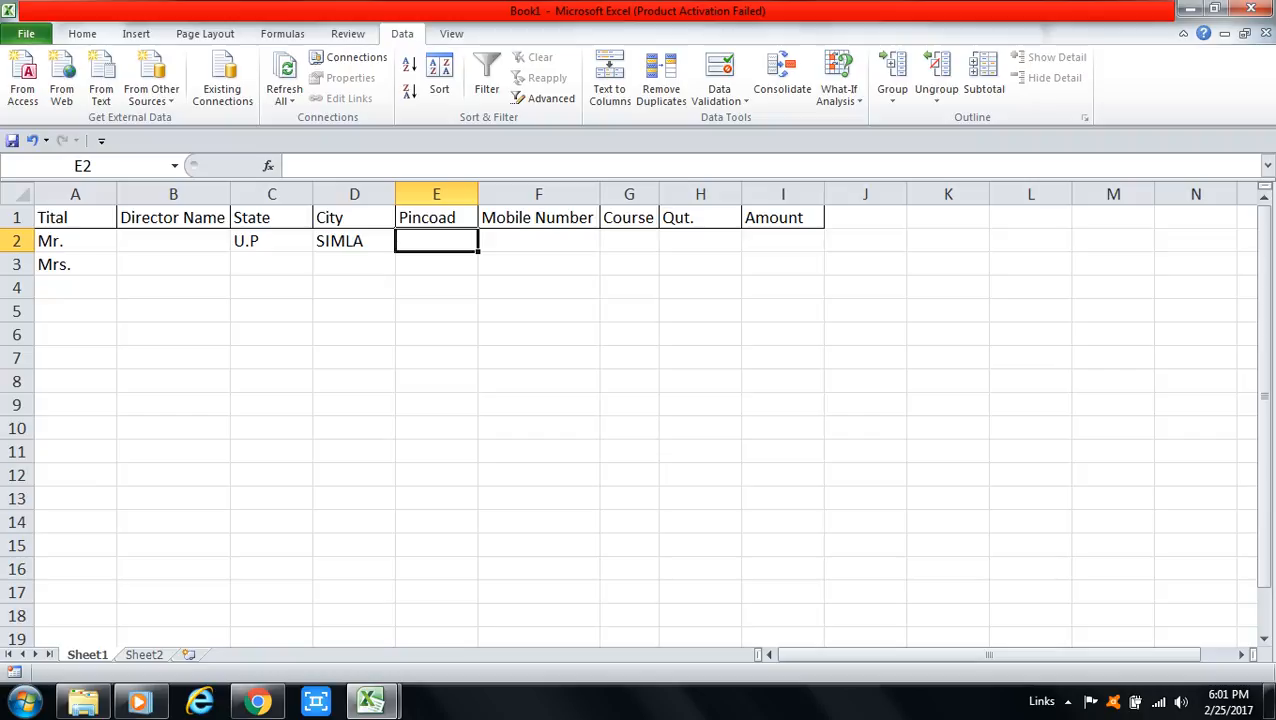
# Step: Require a text length equal to 6 for the Pincoad cells E2:E11
pyautogui.moveTo(436, 241); pyautogui.dragTo(436, 451)
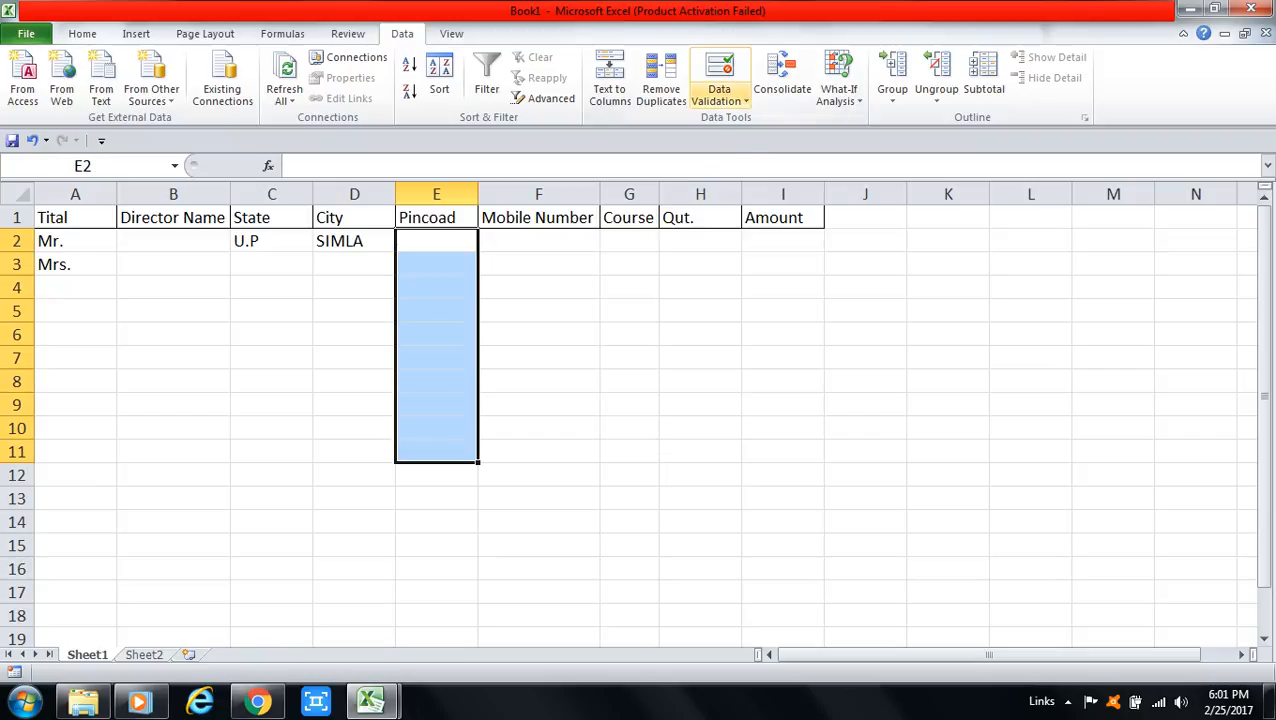
pyautogui.click(719, 95)
pyautogui.click(763, 120)
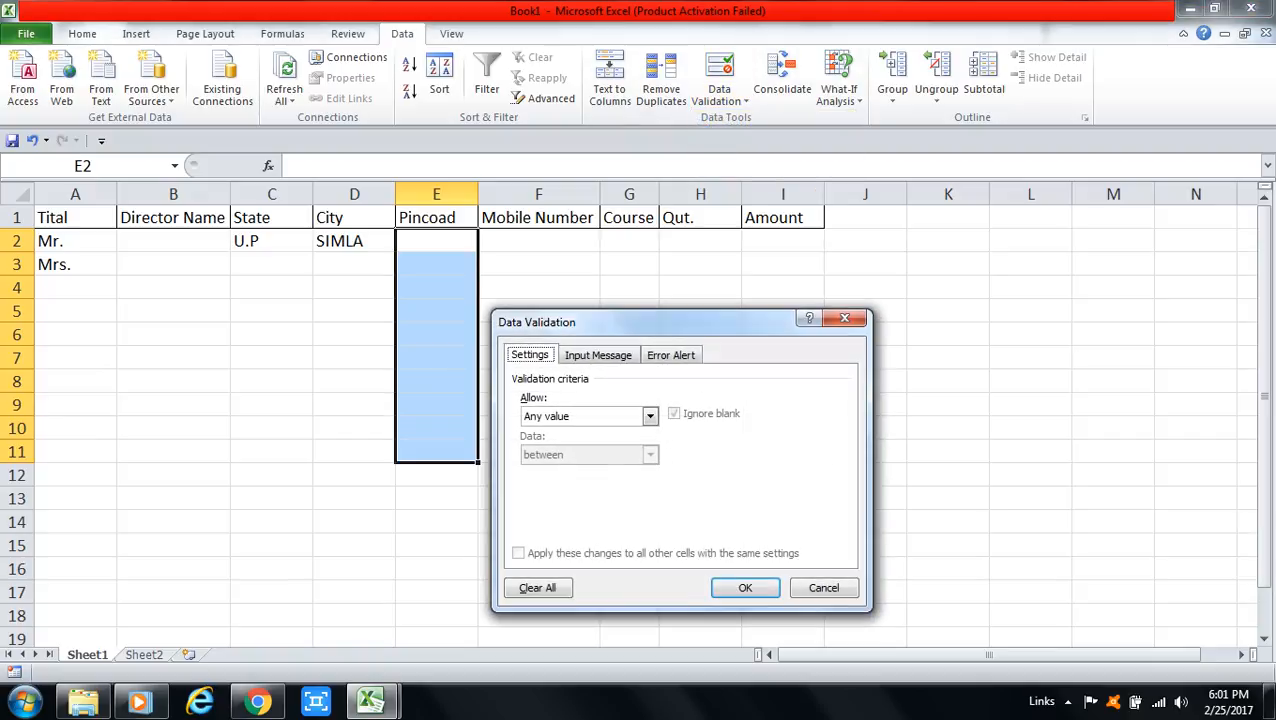
pyautogui.click(650, 416)
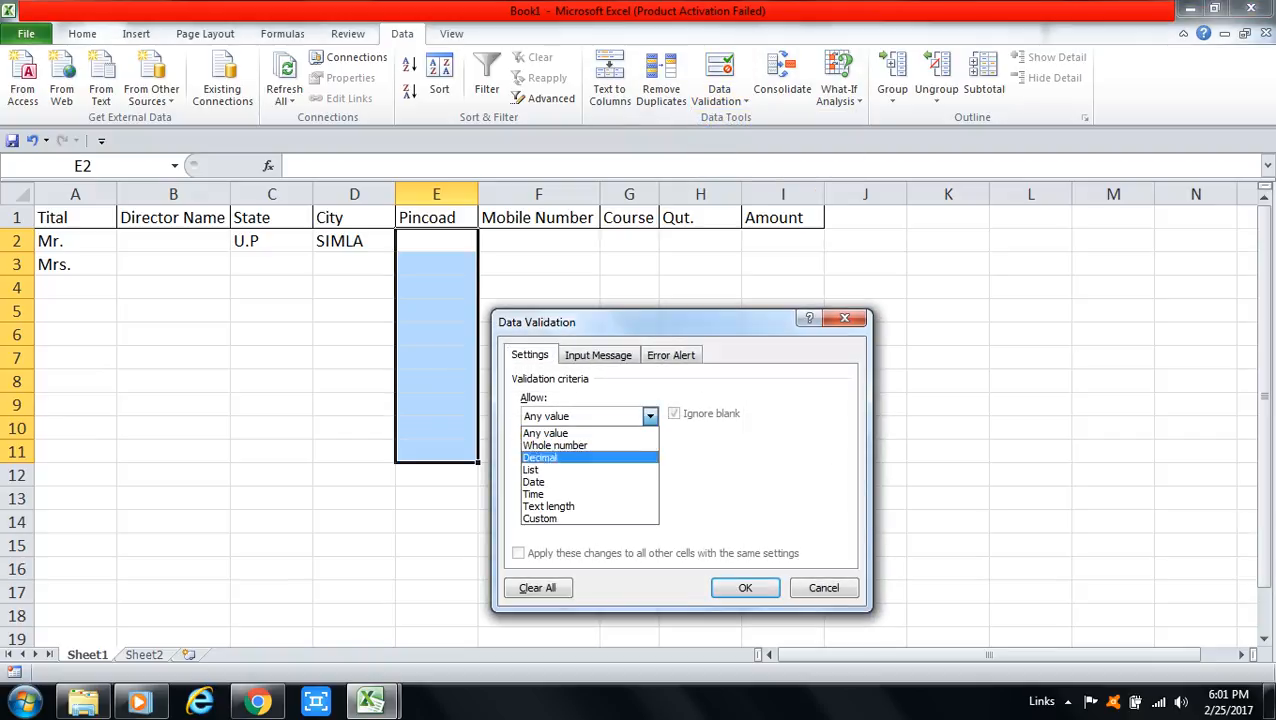
pyautogui.click(563, 507)
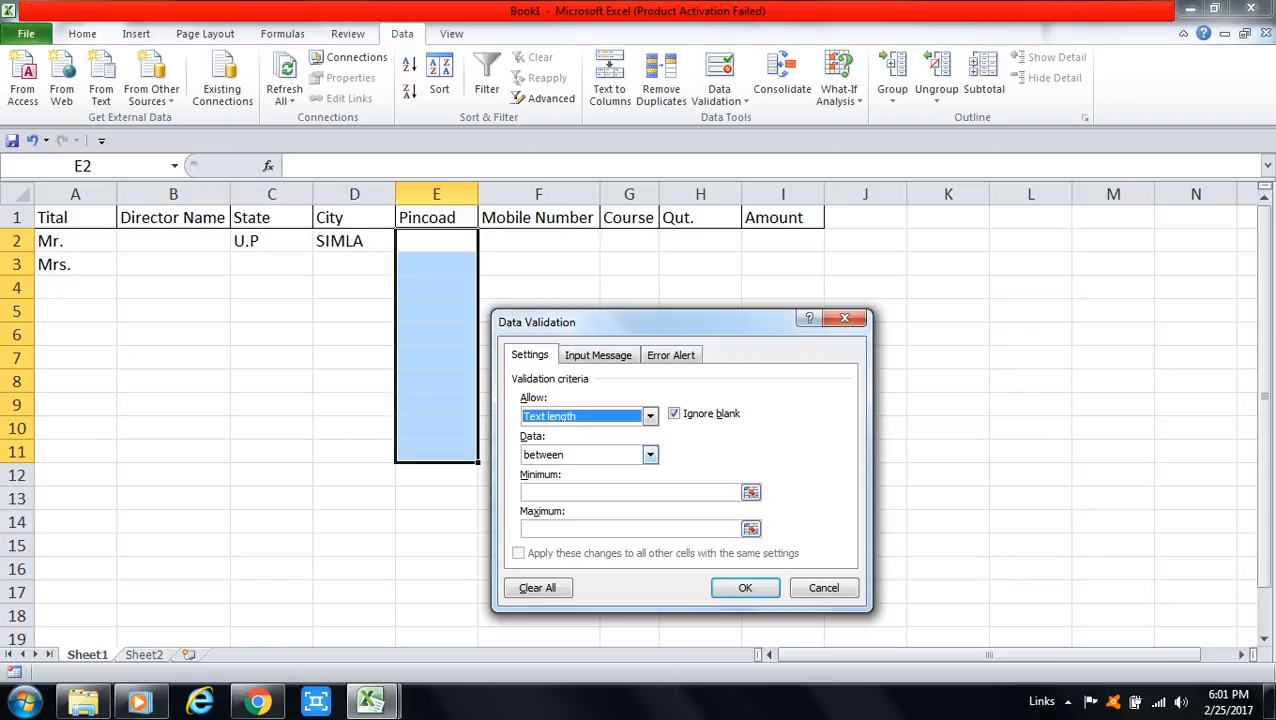
pyautogui.click(650, 454)
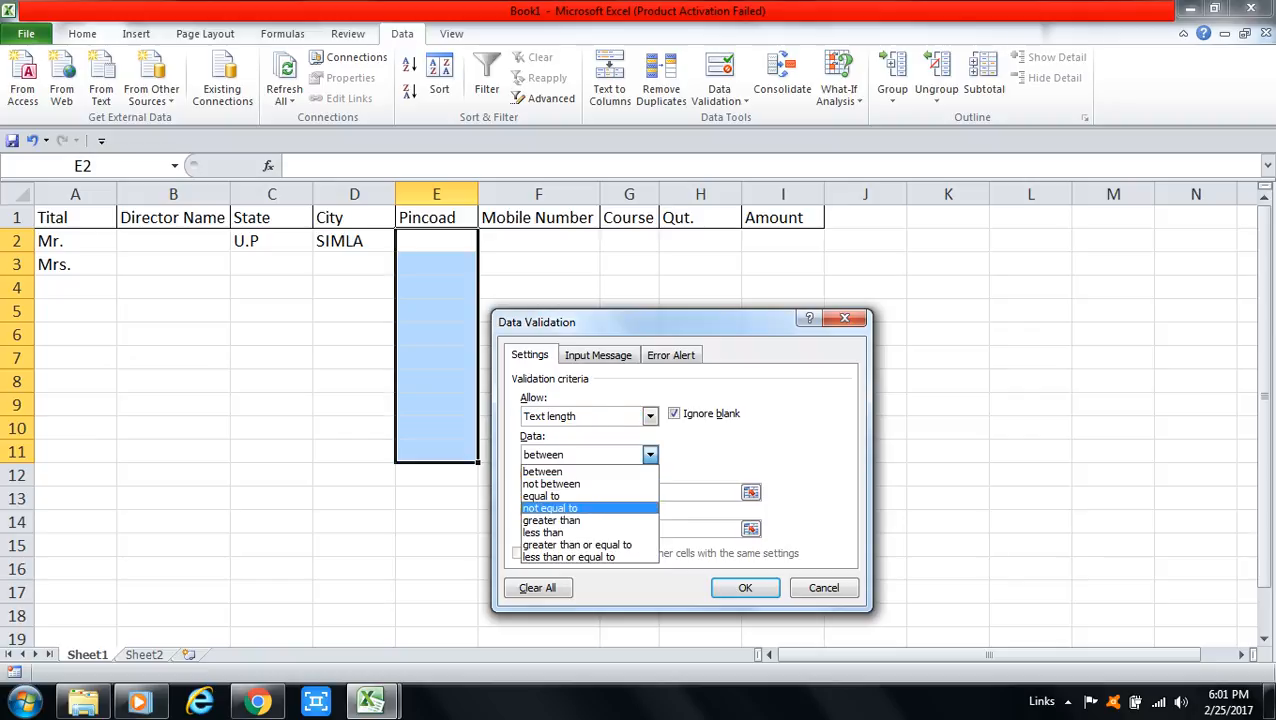
pyautogui.click(556, 496)
pyautogui.click(575, 493)
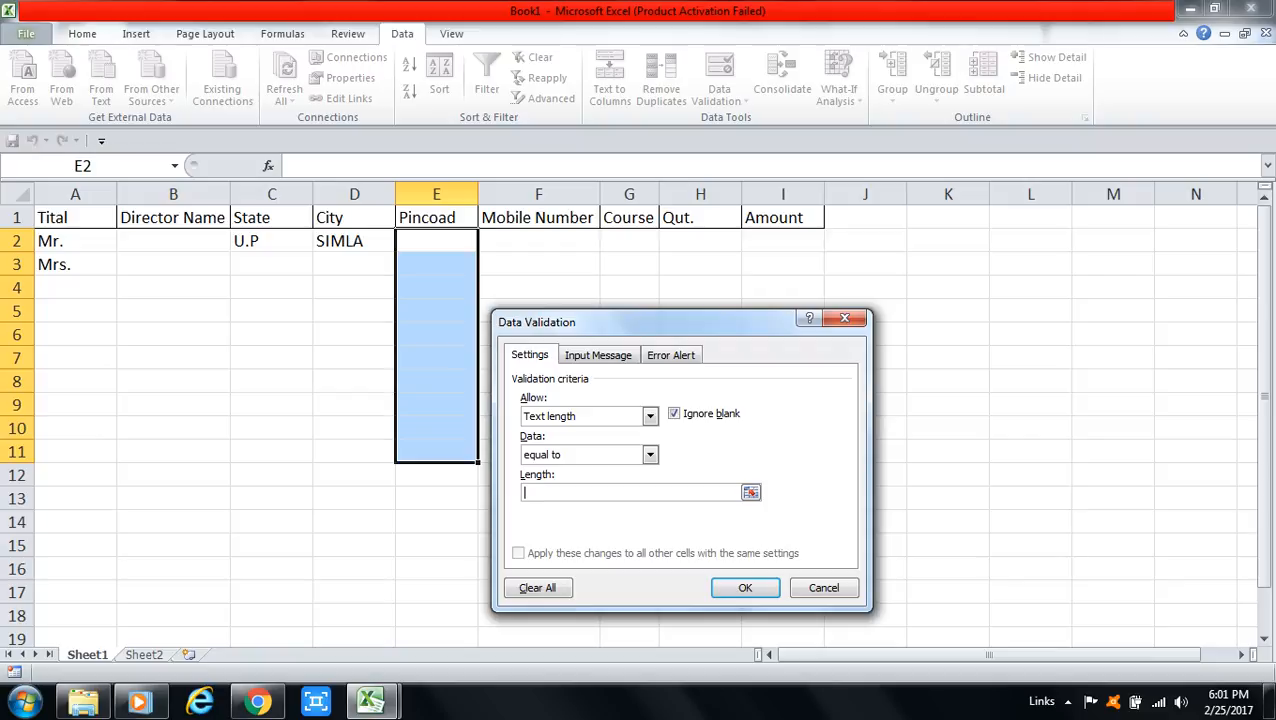
pyautogui.write('6')
pyautogui.press('Return')
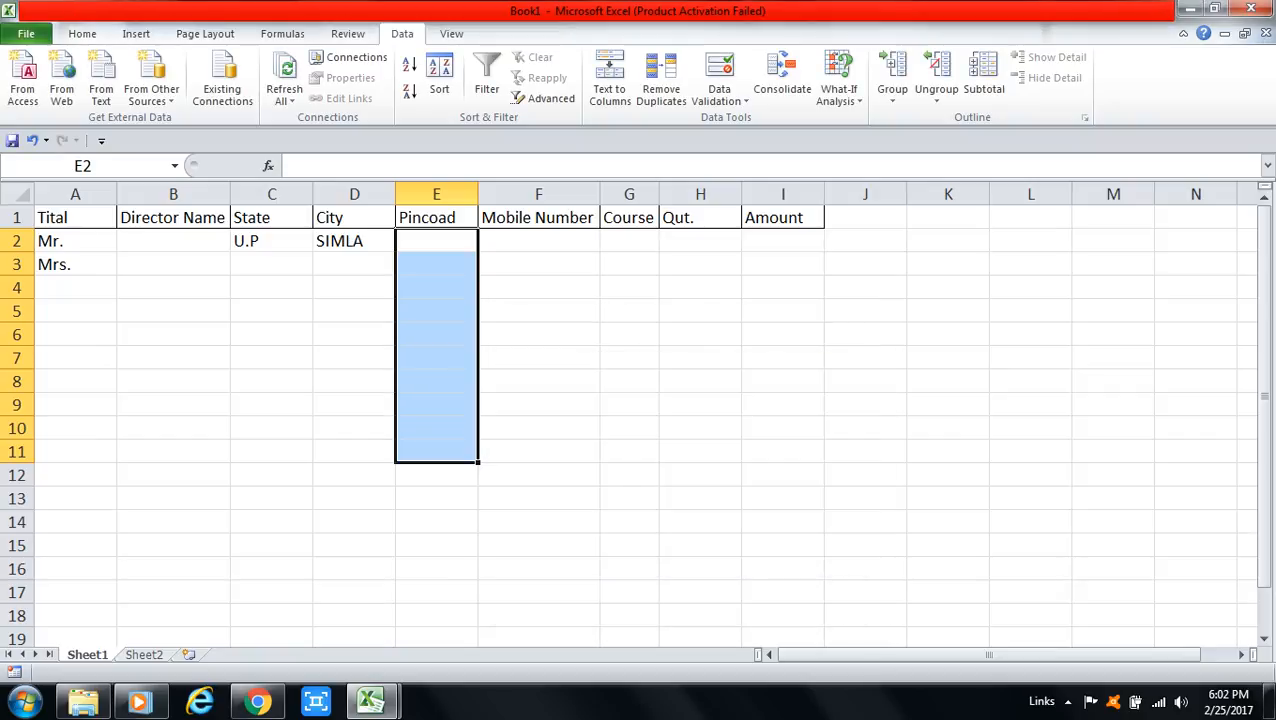
# Step: Test E2 with 23456, which is rejected, then enter 123456 as the Pincode
pyautogui.click(436, 241)
pyautogui.write('23456')
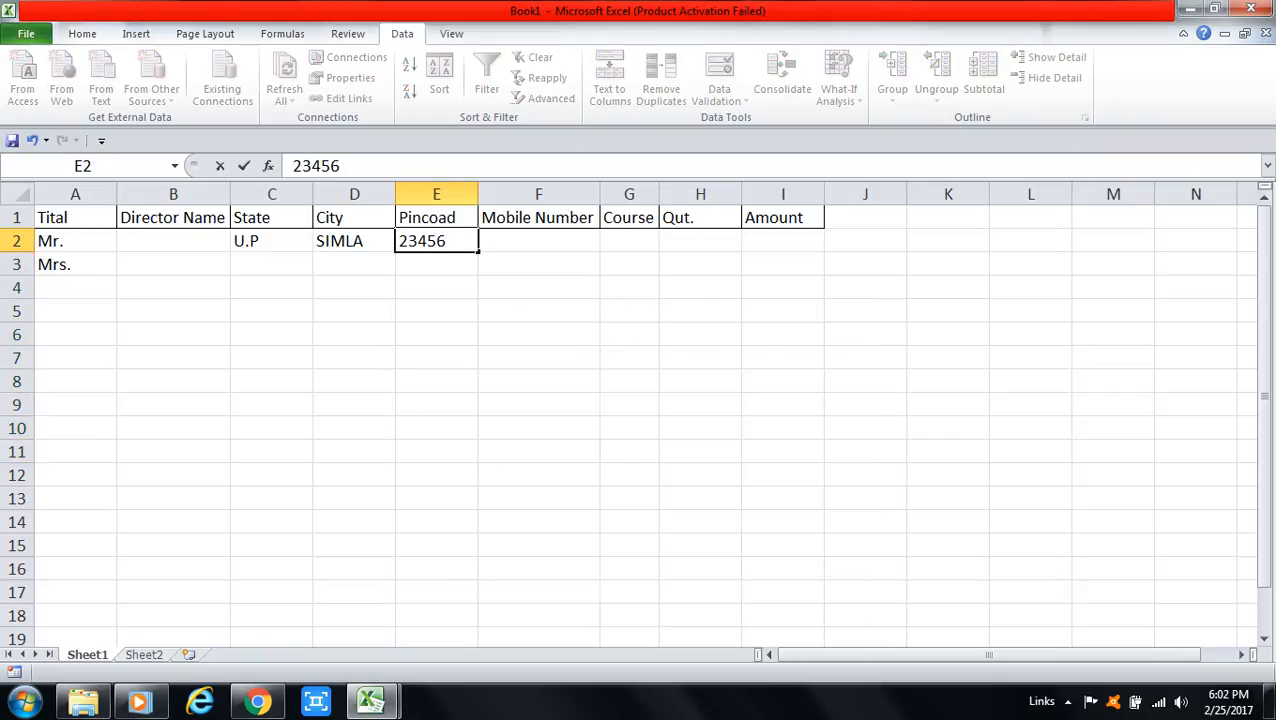
pyautogui.press('Return')
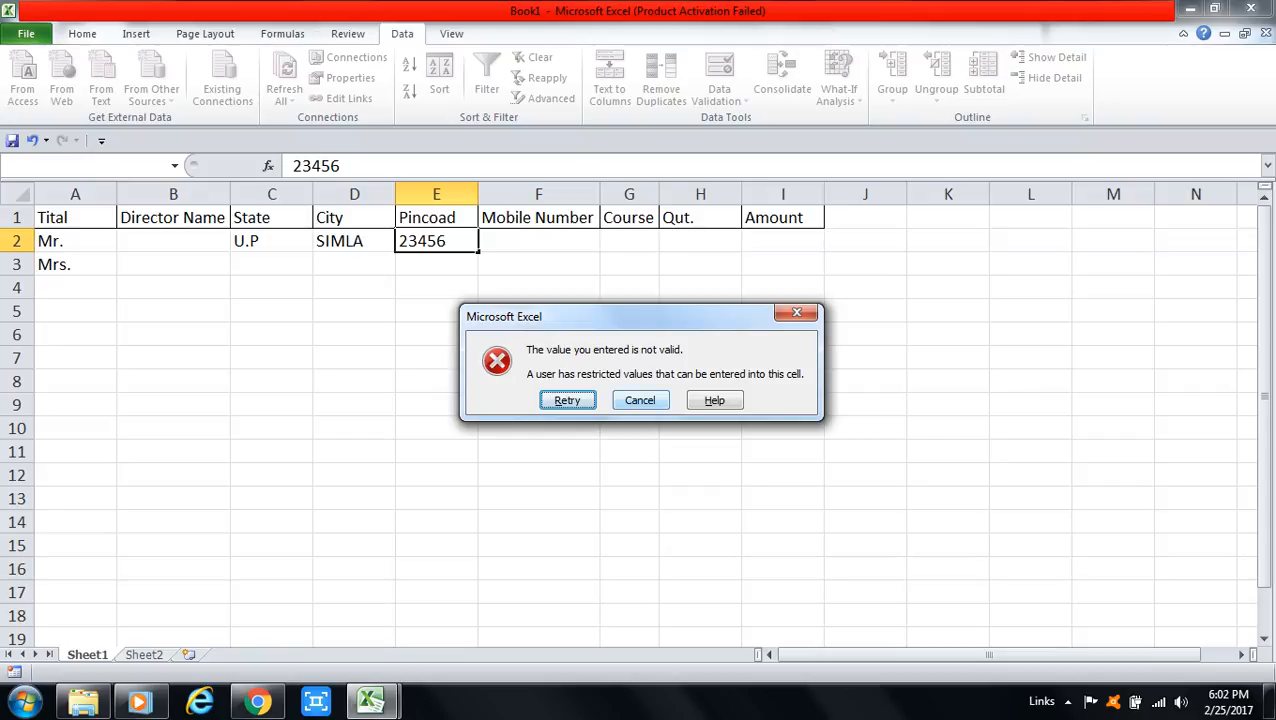
pyautogui.press('Return')
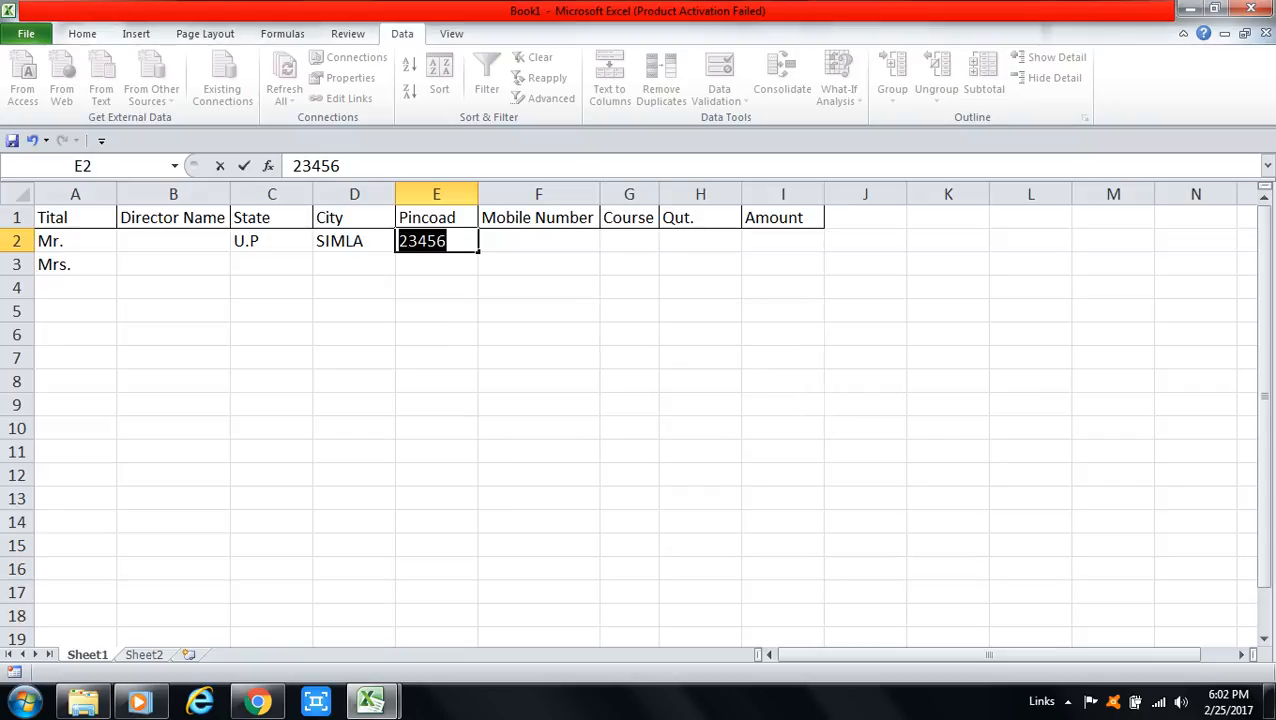
pyautogui.write('12')
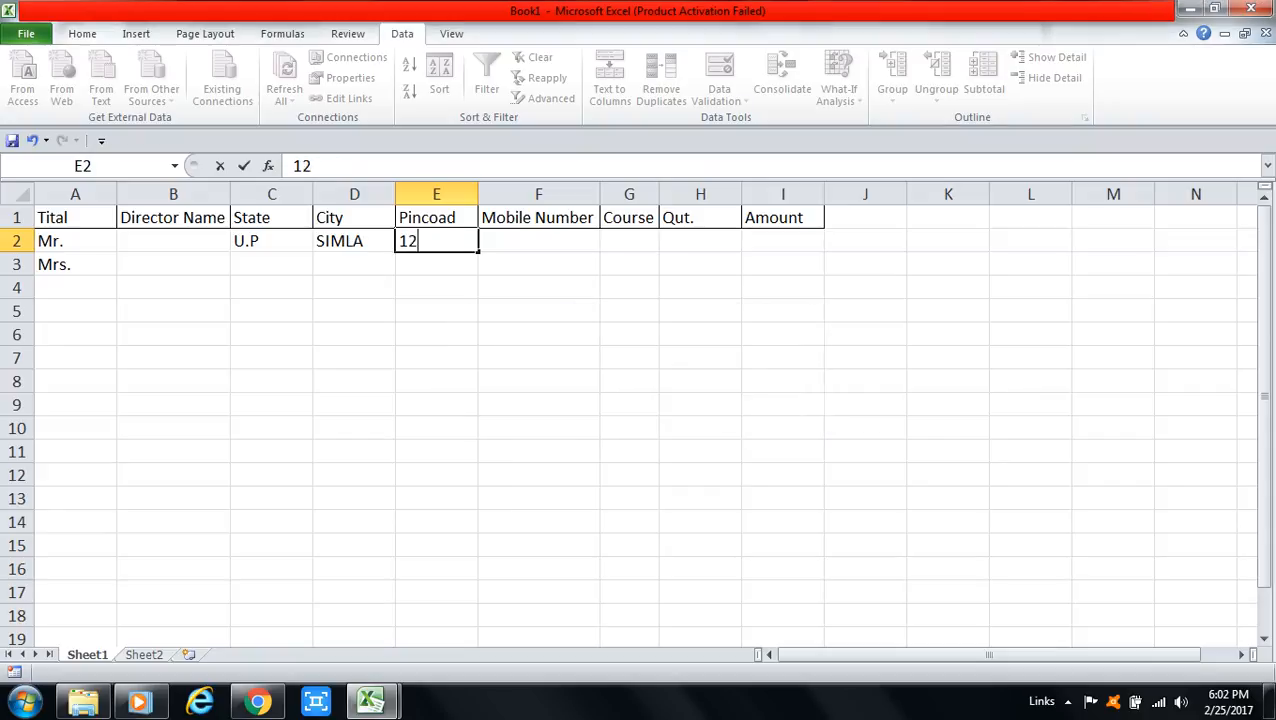
pyautogui.write('3456')
pyautogui.press('Return')
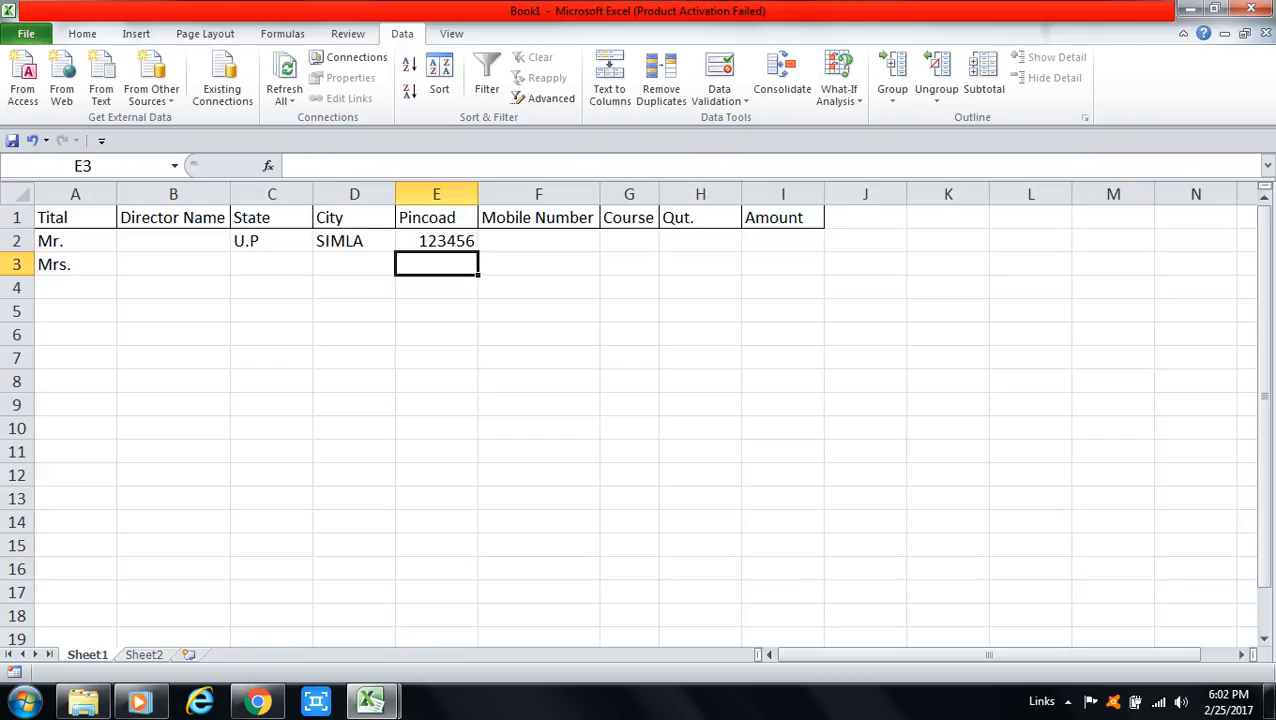
pyautogui.press('Up')
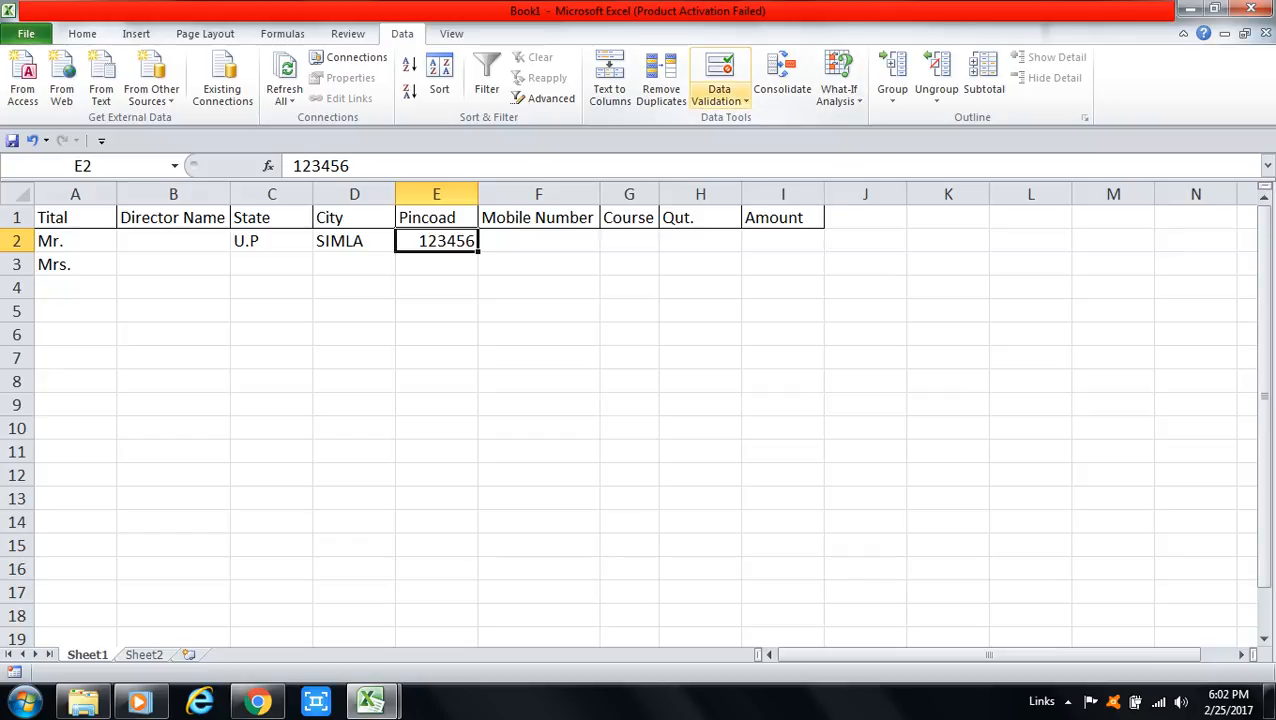
# Step: Check the Input Message tab of the E2:E11 validation and close it unchanged
pyautogui.moveTo(436, 241); pyautogui.dragTo(436, 451)
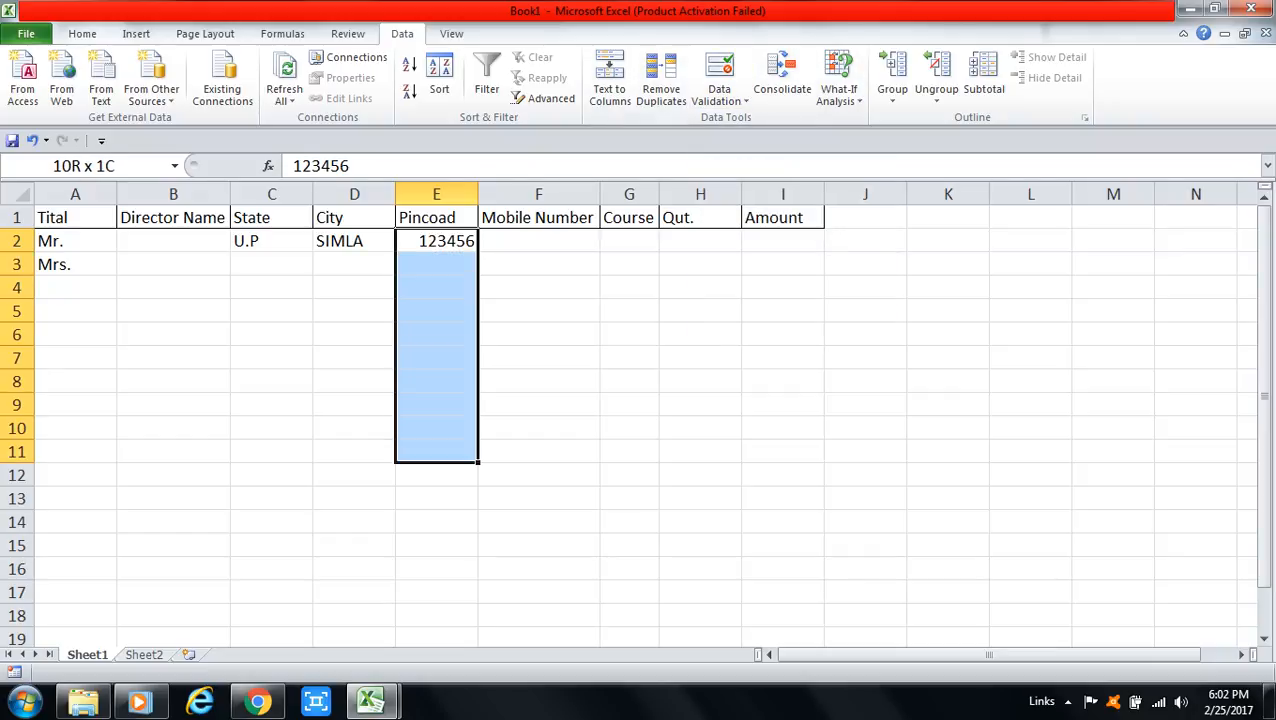
pyautogui.click(719, 95)
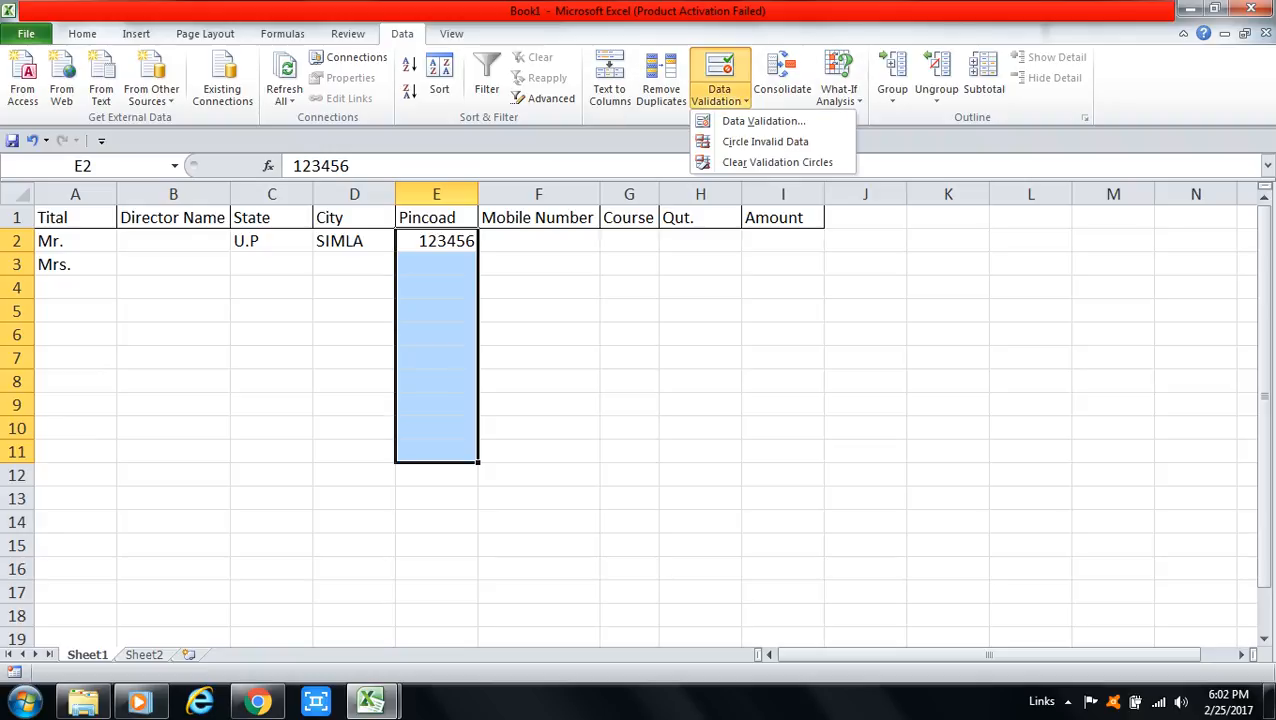
pyautogui.click(763, 121)
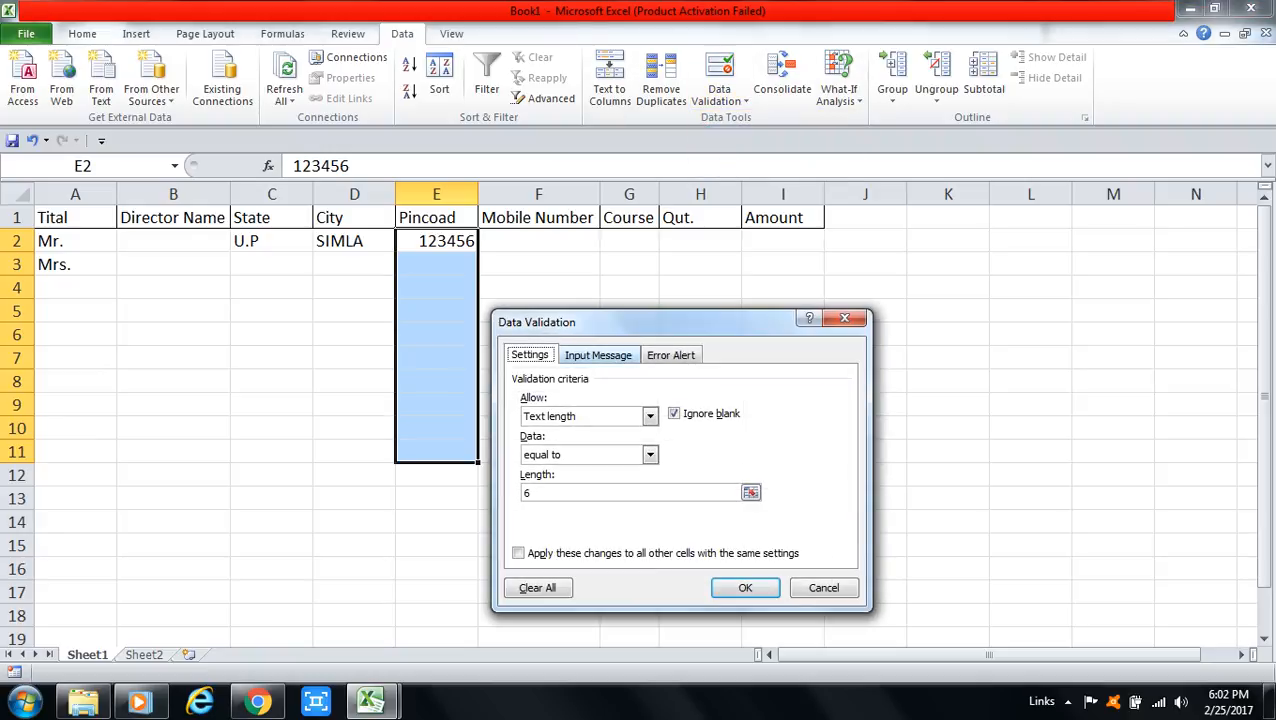
pyautogui.press('Right')
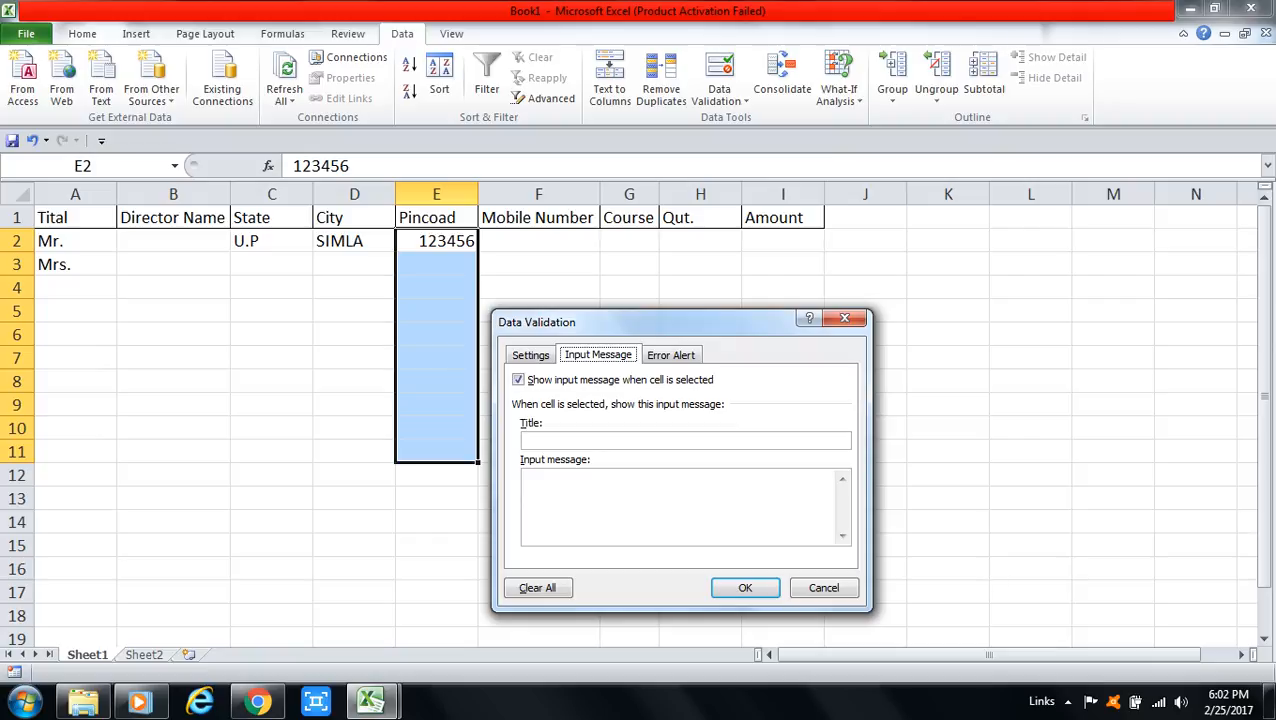
pyautogui.click(685, 440)
pyautogui.press('Return')
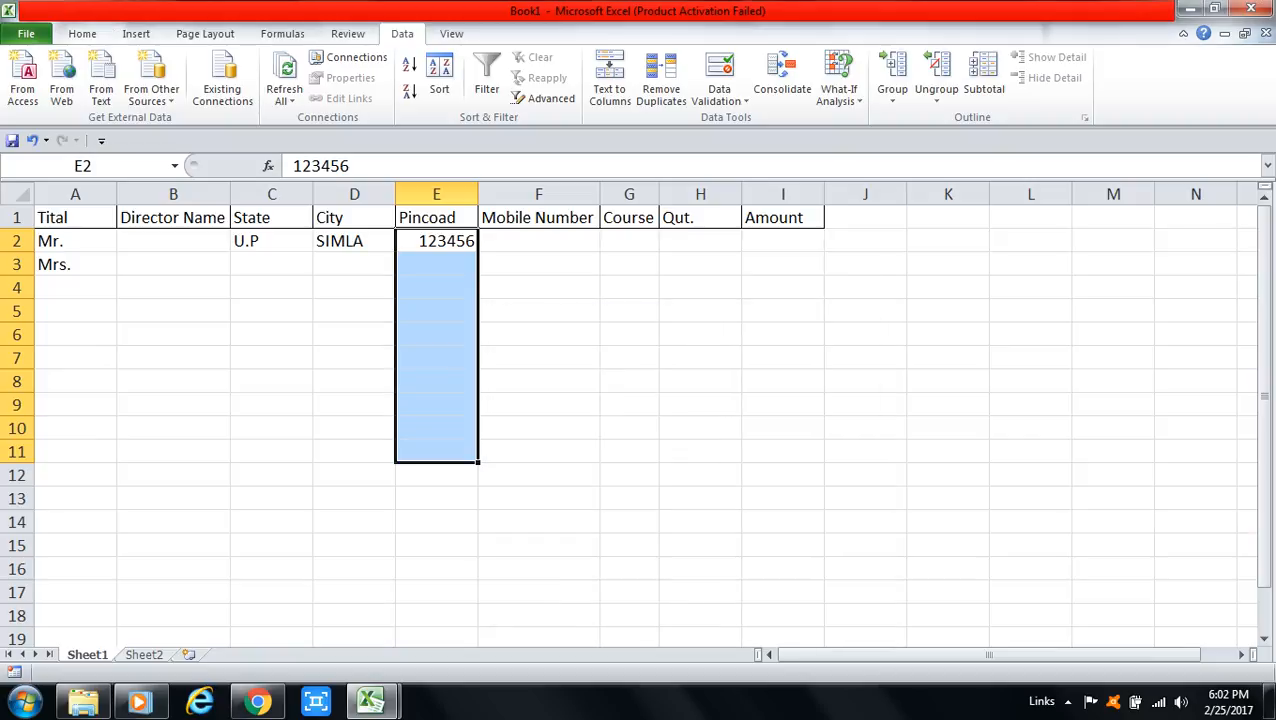
pyautogui.click(436, 241)
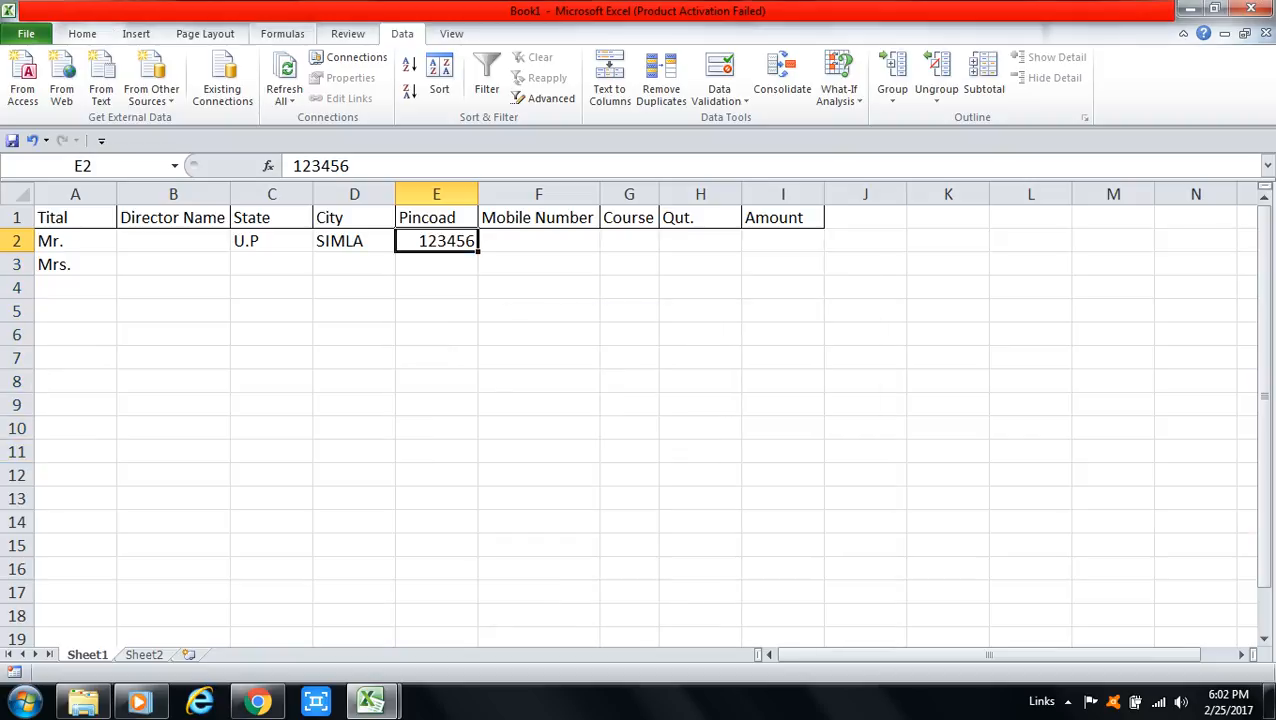
pyautogui.click(348, 33)
# Step: Add a comment to E2 reading 'Plz Enter Pincod'
pyautogui.click(238, 82)
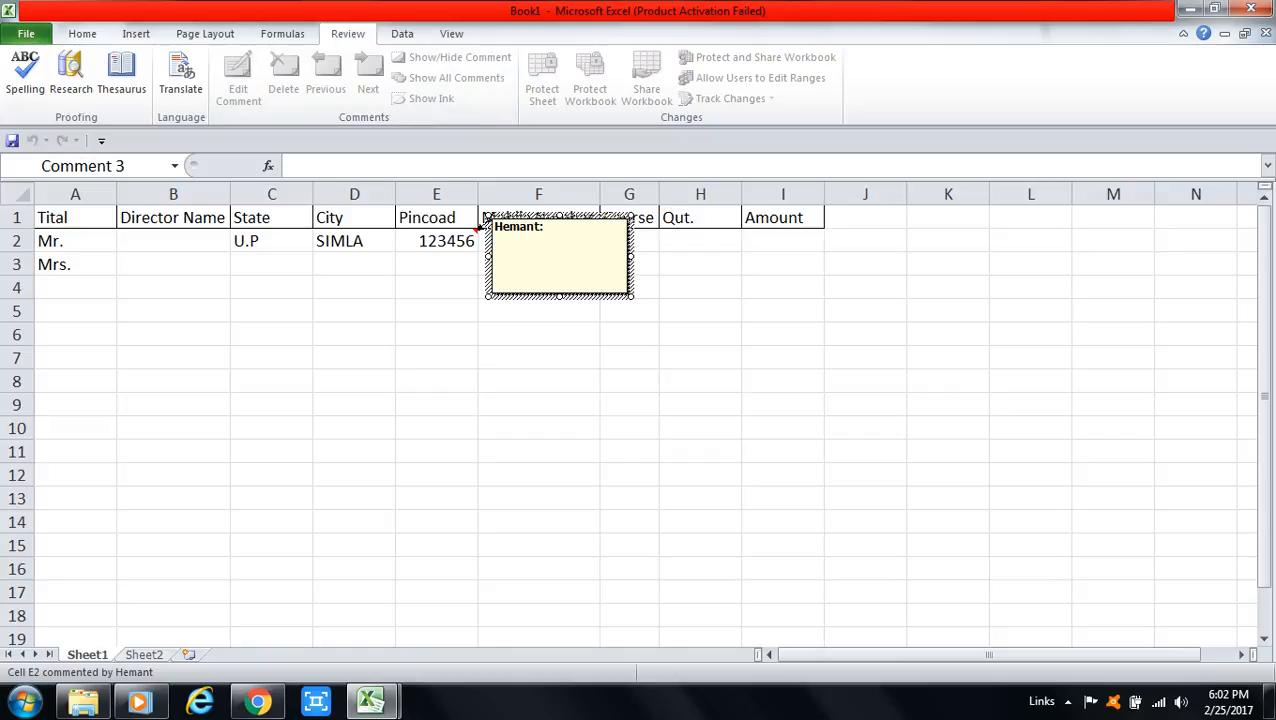
pyautogui.write('Plz Enter Pincoad 6')
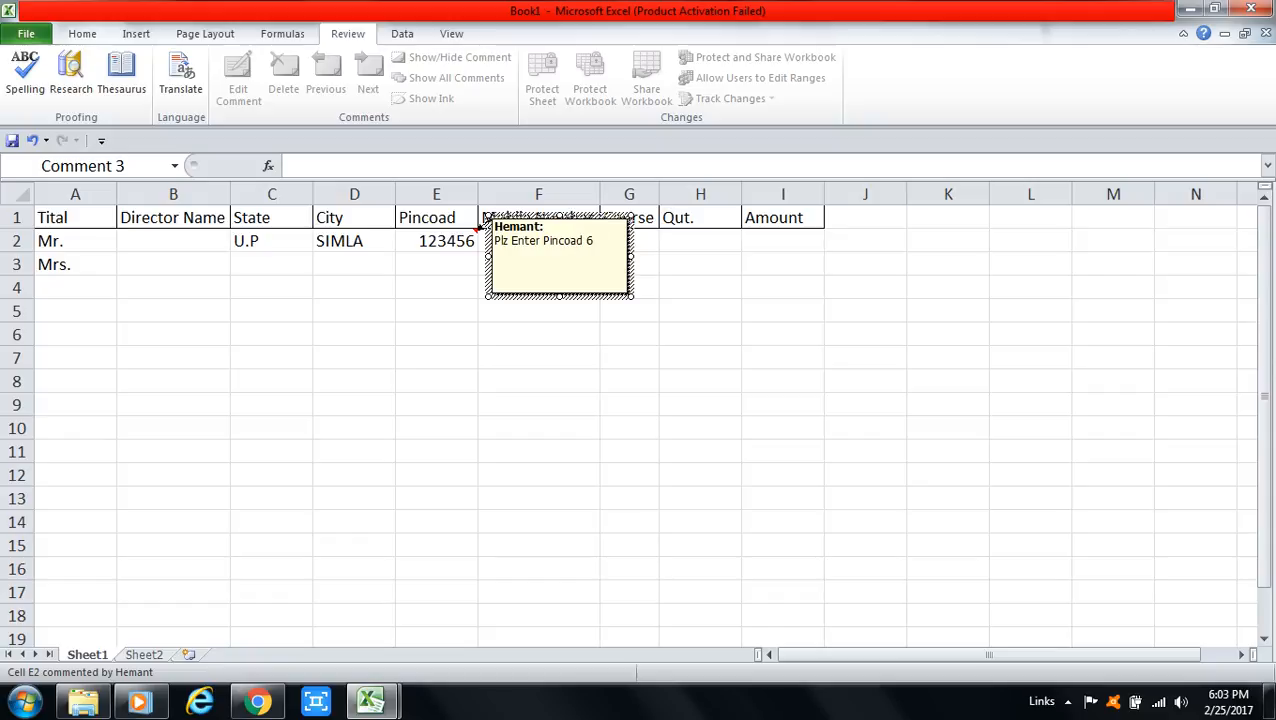
pyautogui.press('BackSpace')
pyautogui.press('BackSpace')
pyautogui.press('BackSpace')
pyautogui.press('BackSpace')
pyautogui.write('ad')
pyautogui.press('BackSpace')
pyautogui.press('BackSpace')
pyautogui.press('BackSpace')
pyautogui.write('od')
# Step: Check that the 'Plz Enter Pincod' comment pops up on E2, then delete it
pyautogui.click(436, 264)
pyautogui.click(436, 288)
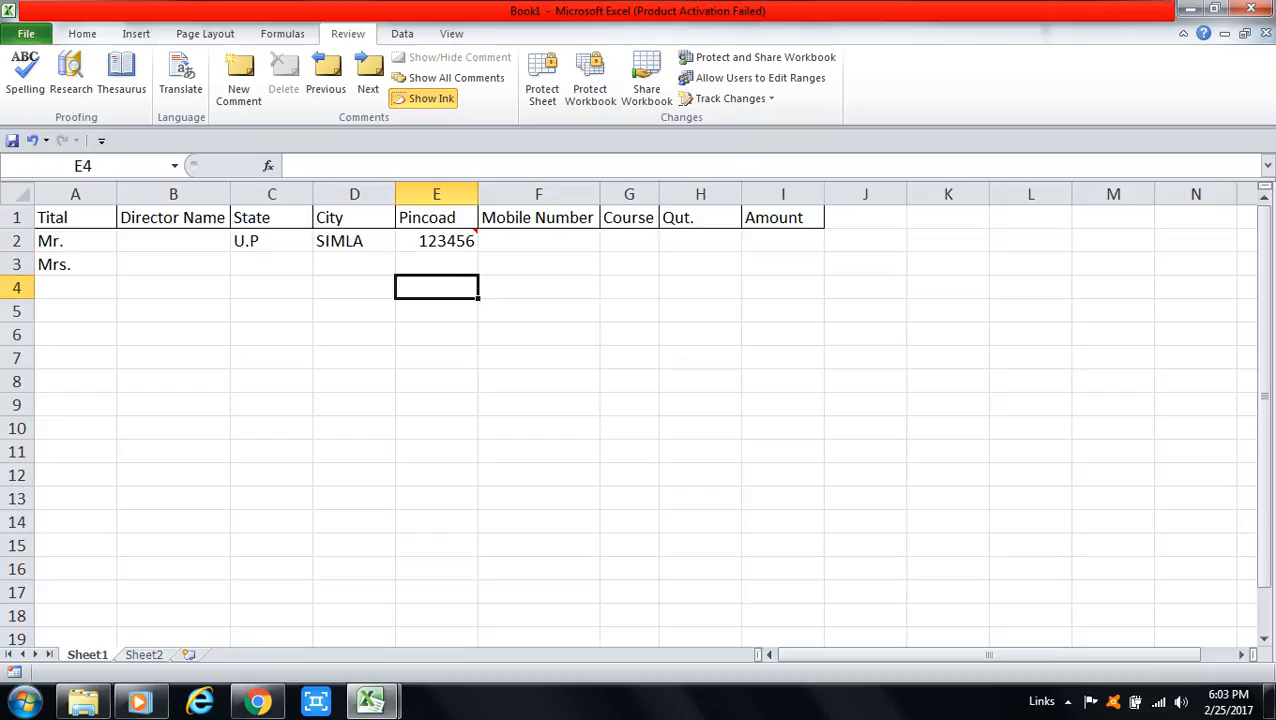
pyautogui.click(476, 232)
pyautogui.press('Down')
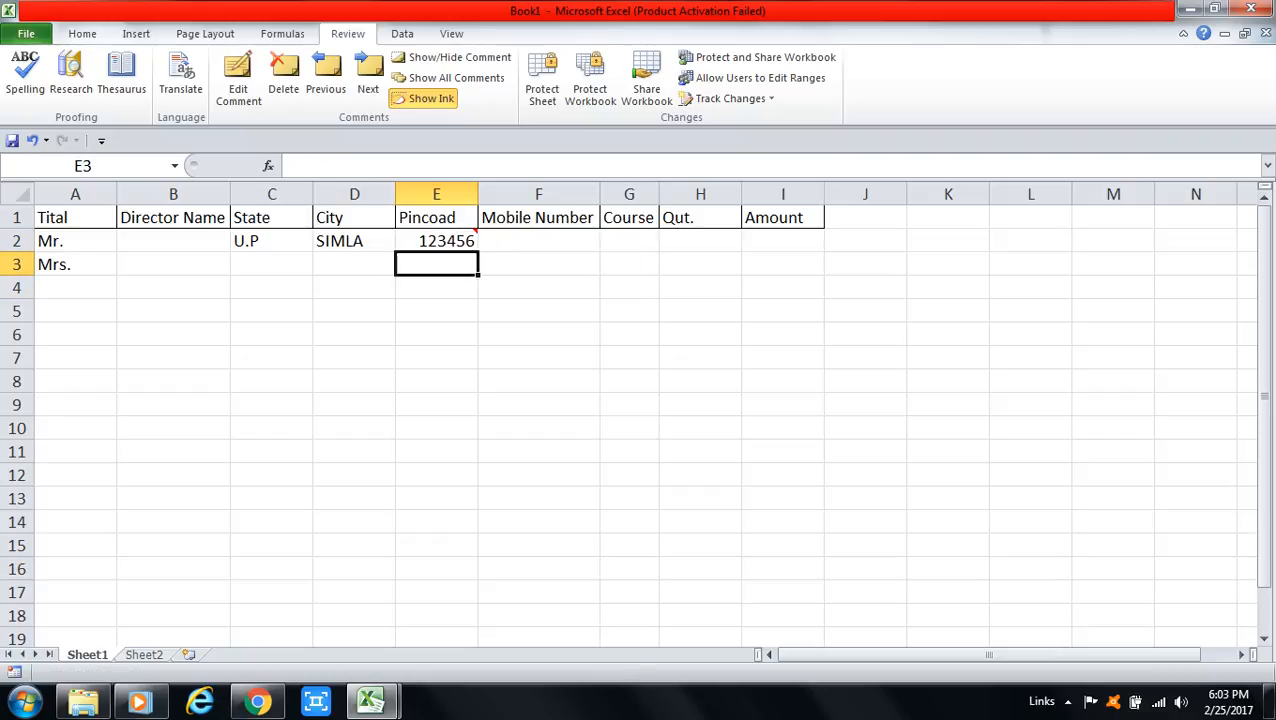
pyautogui.press('Down')
pyautogui.press('Up')
pyautogui.press('Up')
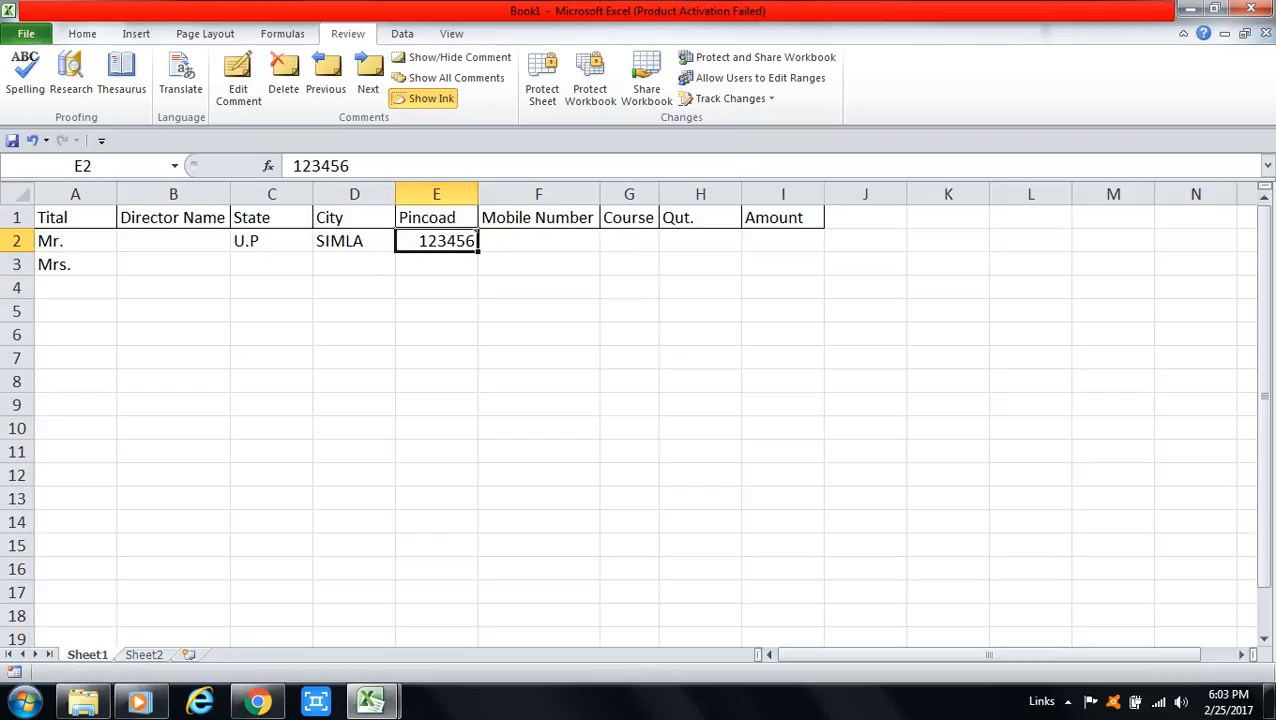
pyautogui.press('Down')
pyautogui.press('Down')
pyautogui.press('Down')
pyautogui.press('Down')
pyautogui.press('Down')
pyautogui.press('Down')
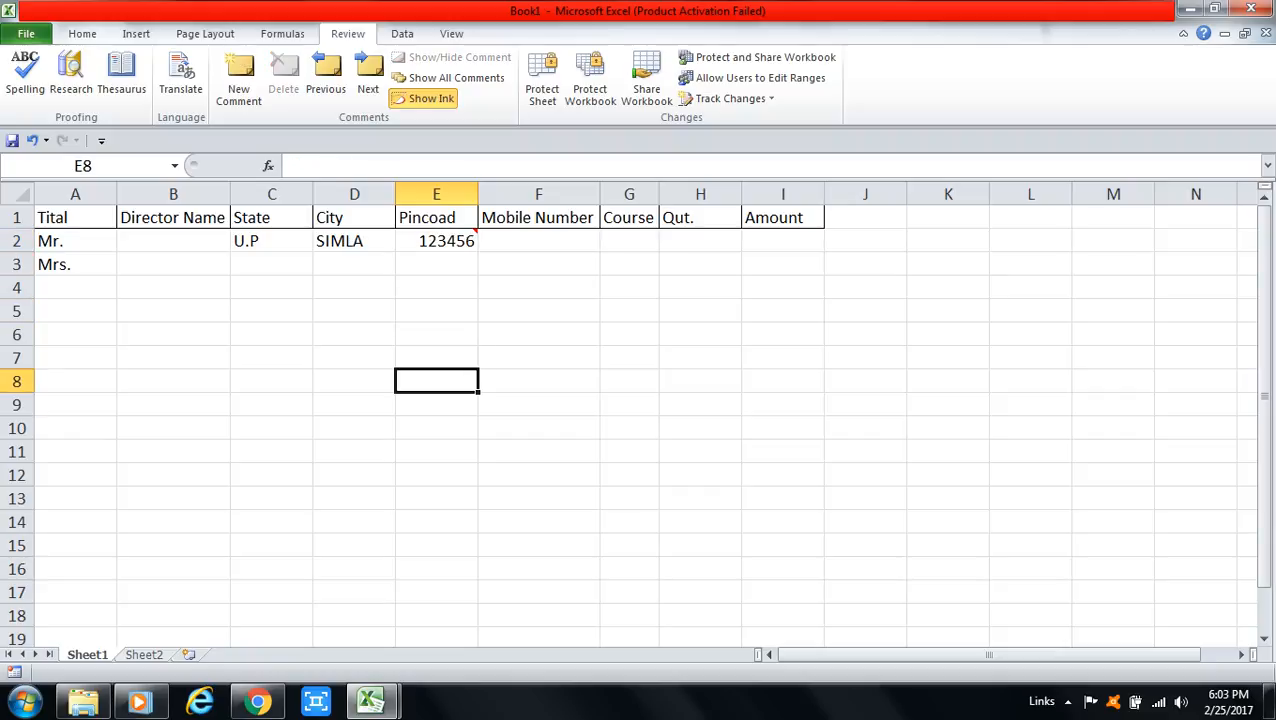
pyautogui.press('Up')
pyautogui.press('Up')
pyautogui.press('Up')
pyautogui.press('Up')
pyautogui.press('Up')
pyautogui.press('Up')
pyautogui.press('Down')
pyautogui.press('Down')
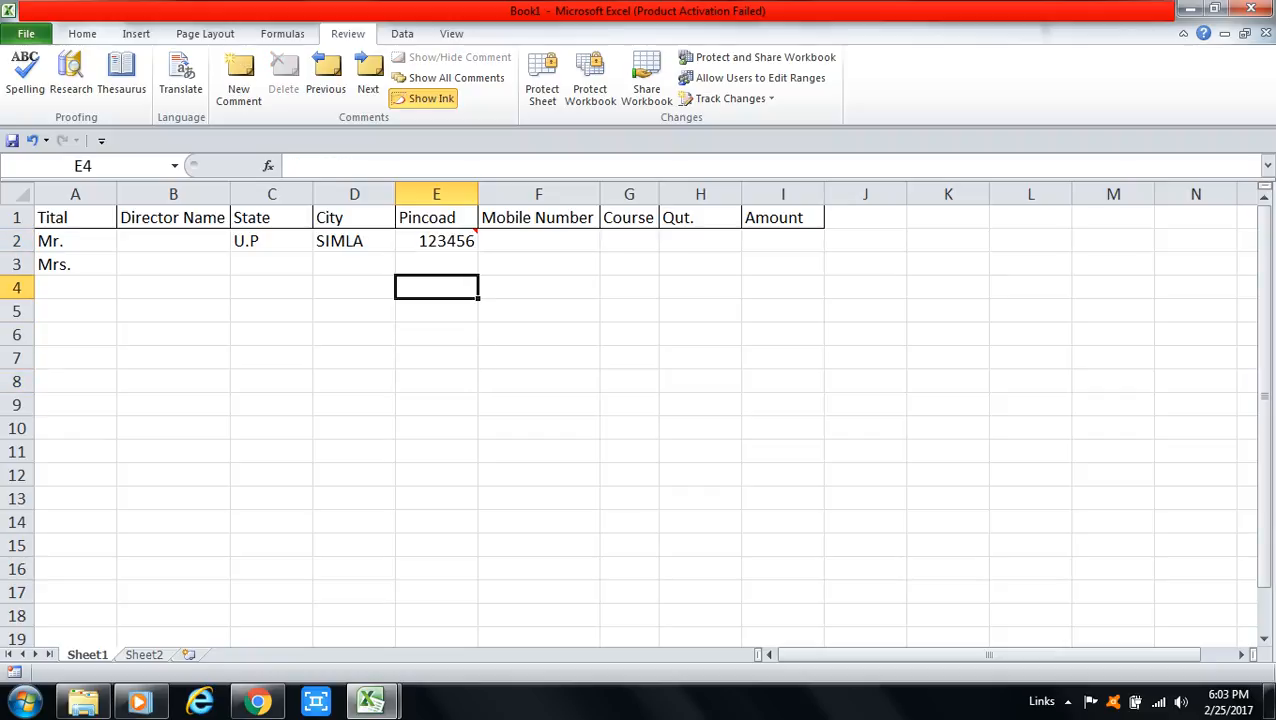
pyautogui.press('Up')
pyautogui.press('Up')
pyautogui.press('Up')
pyautogui.press('Down')
pyautogui.press('Down')
pyautogui.press('Down')
pyautogui.press('Down')
pyautogui.press('Down')
pyautogui.press('Down')
pyautogui.press('Down')
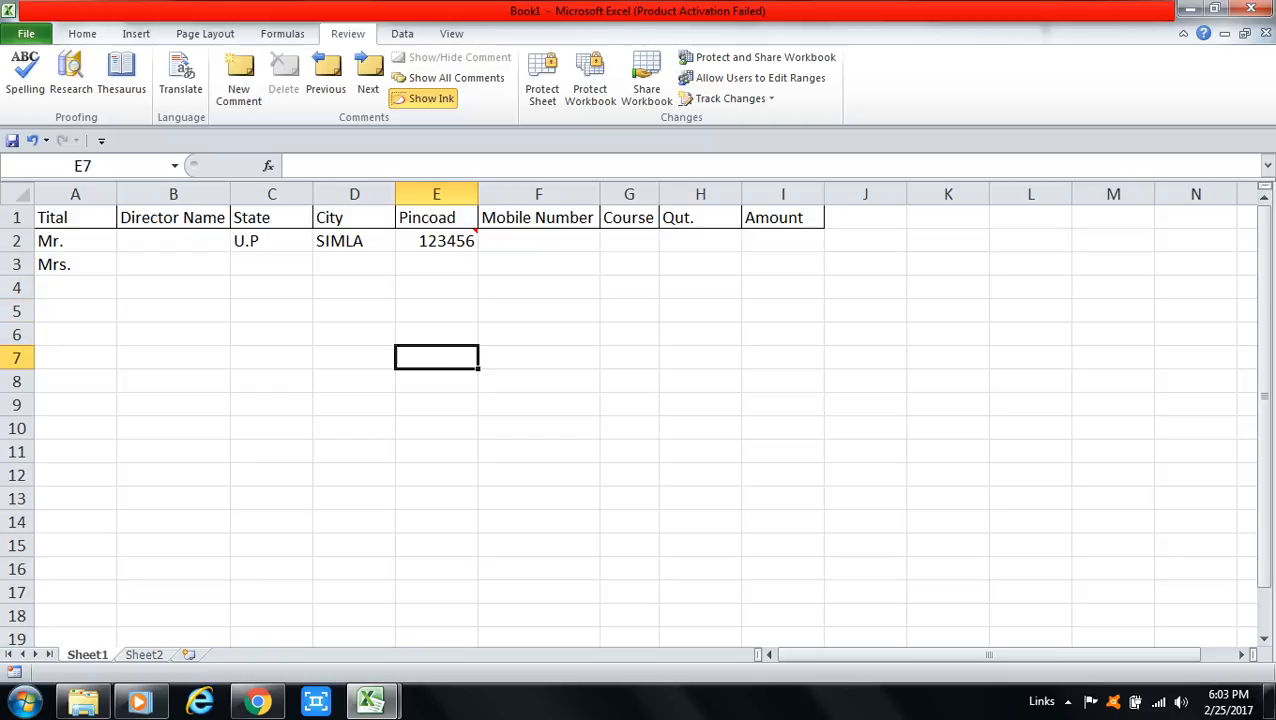
pyautogui.press('Up')
pyautogui.press('Up')
pyautogui.press('Up')
pyautogui.press('Up')
pyautogui.press('Up')
pyautogui.press('Up')
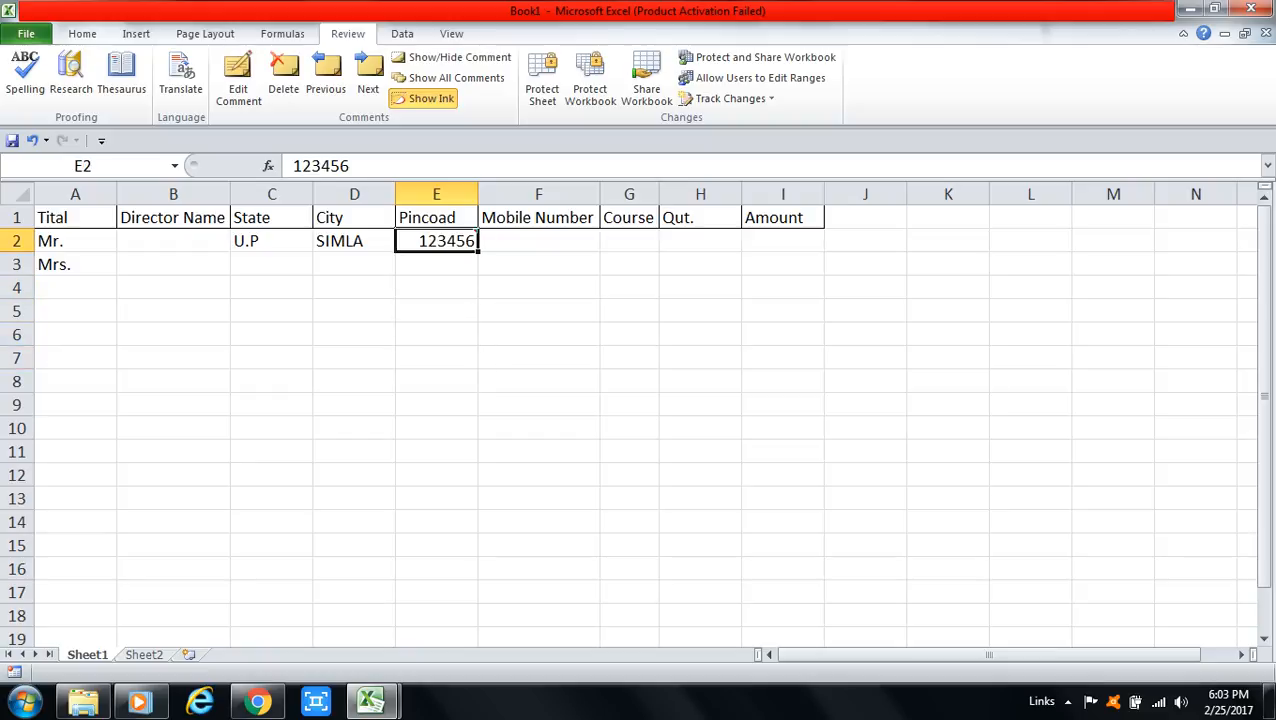
pyautogui.moveTo(437, 241)
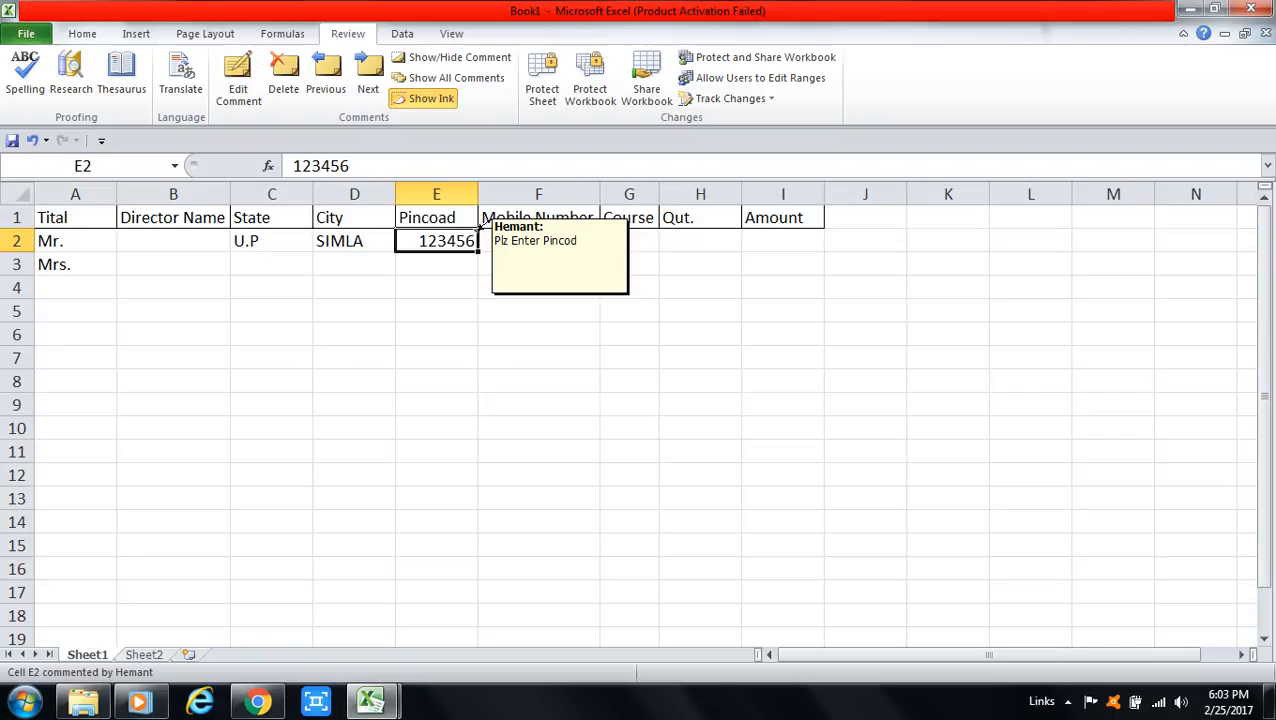
pyautogui.click(283, 75)
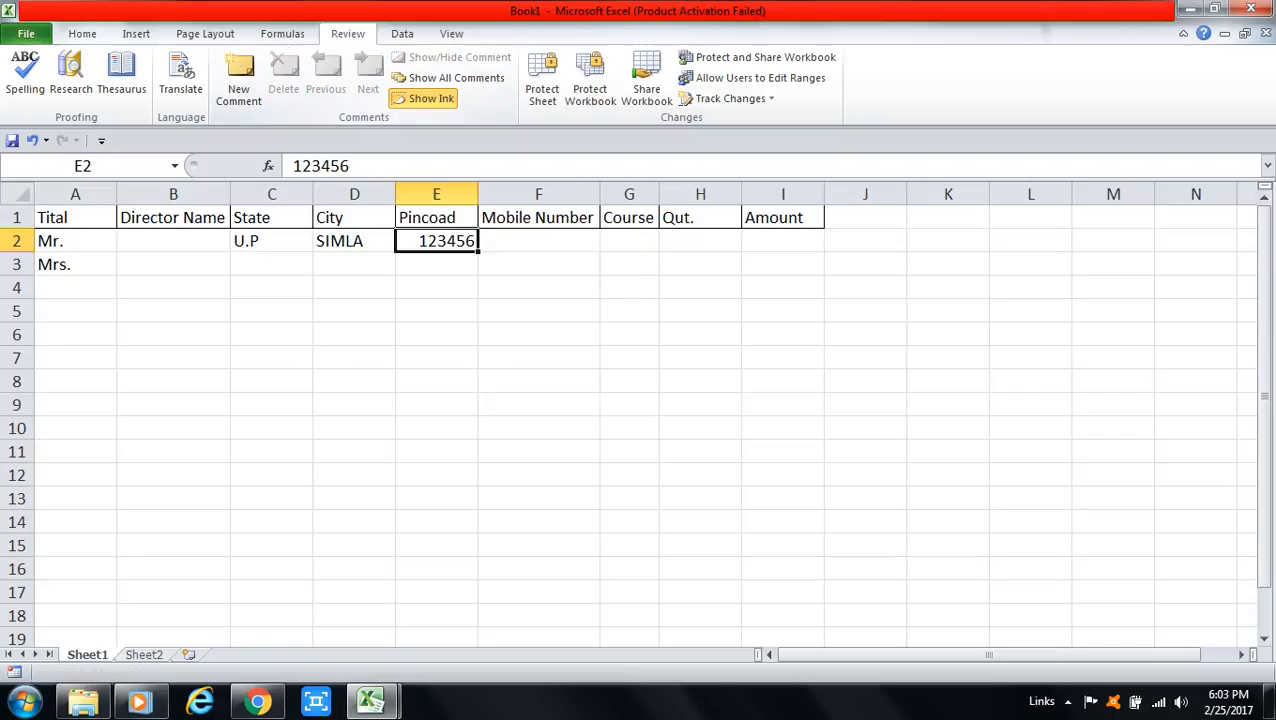
# Step: Open Data Validation for E2:E15, extending the existing validation to all selected cells
pyautogui.moveTo(436, 241); pyautogui.dragTo(436, 545)
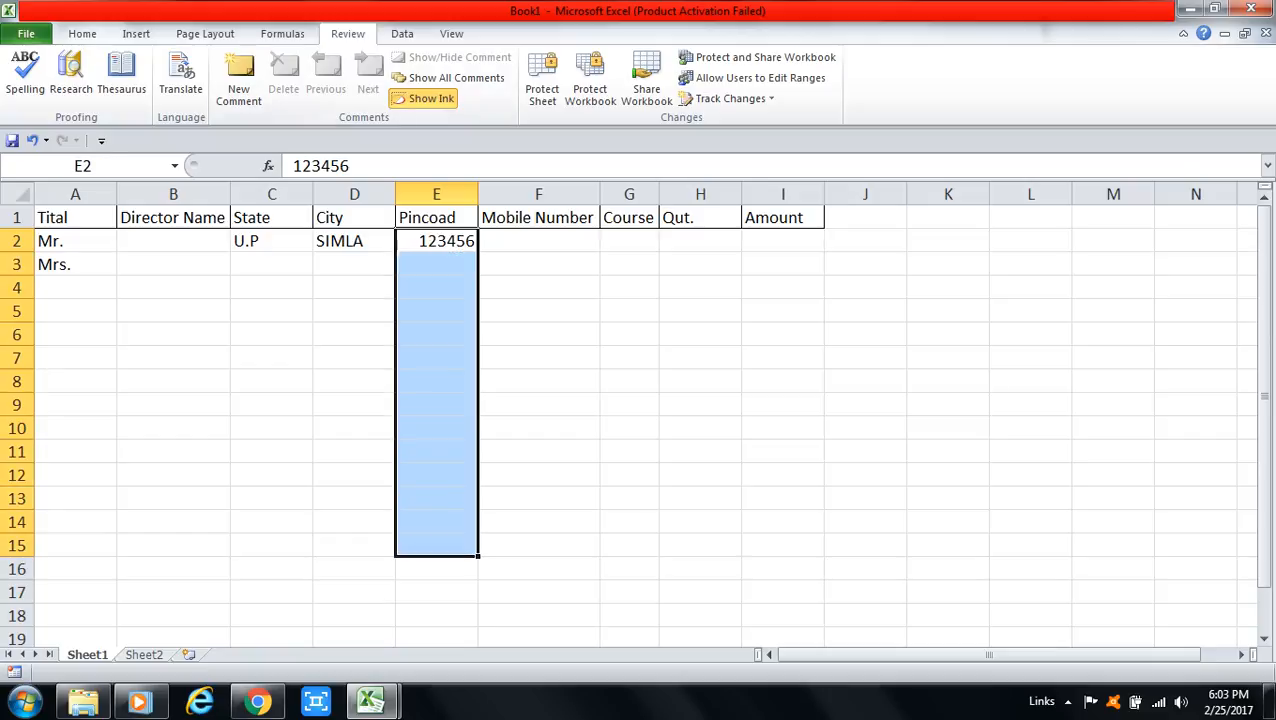
pyautogui.click(402, 33)
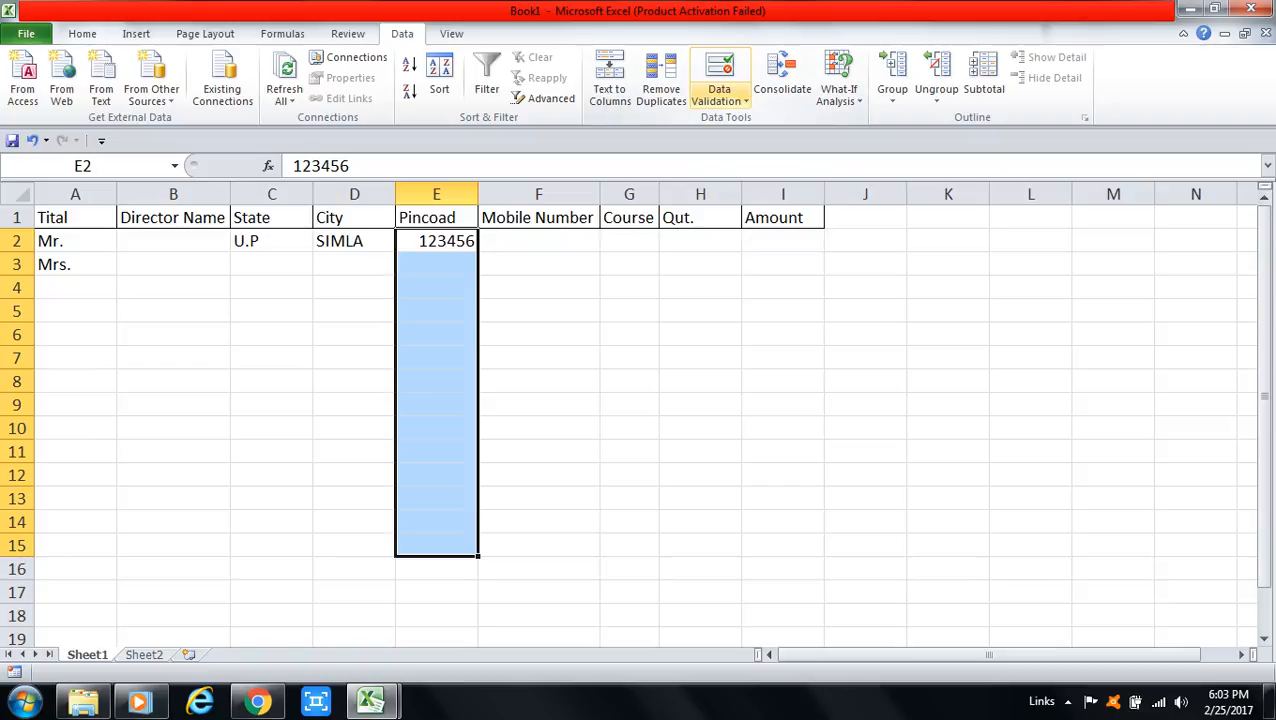
pyautogui.click(719, 95)
pyautogui.click(750, 121)
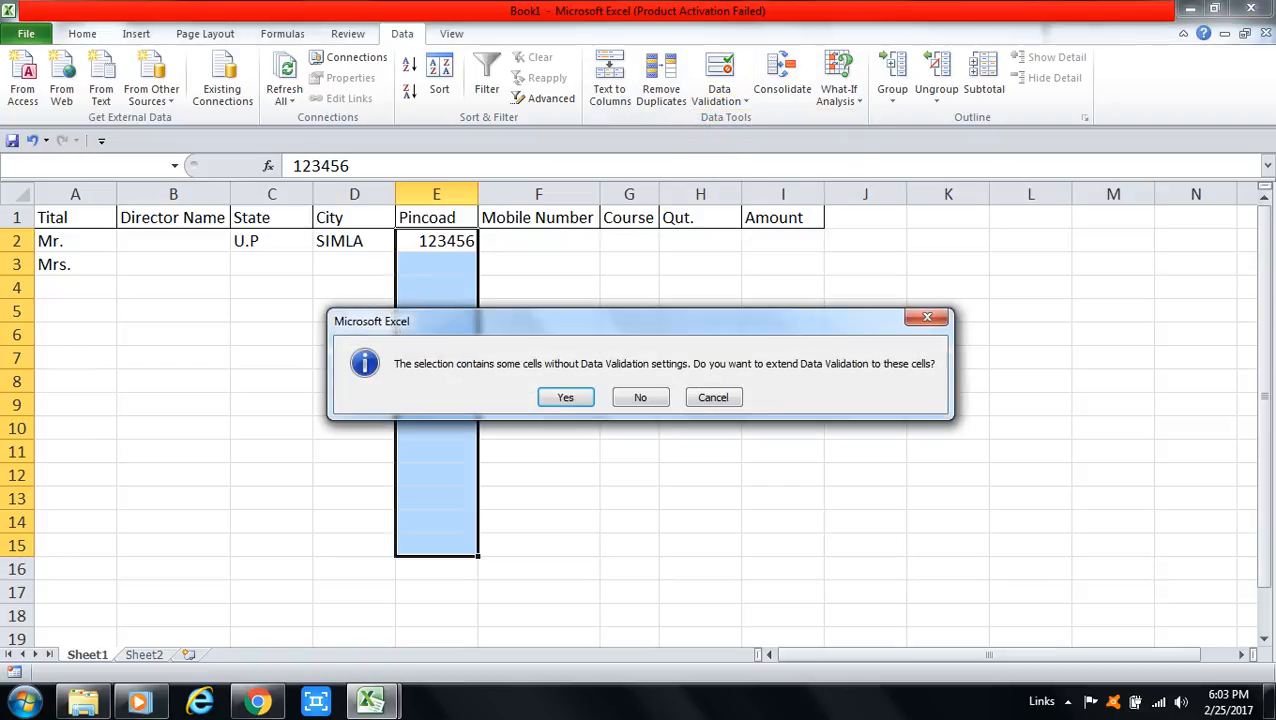
pyautogui.press('Return')
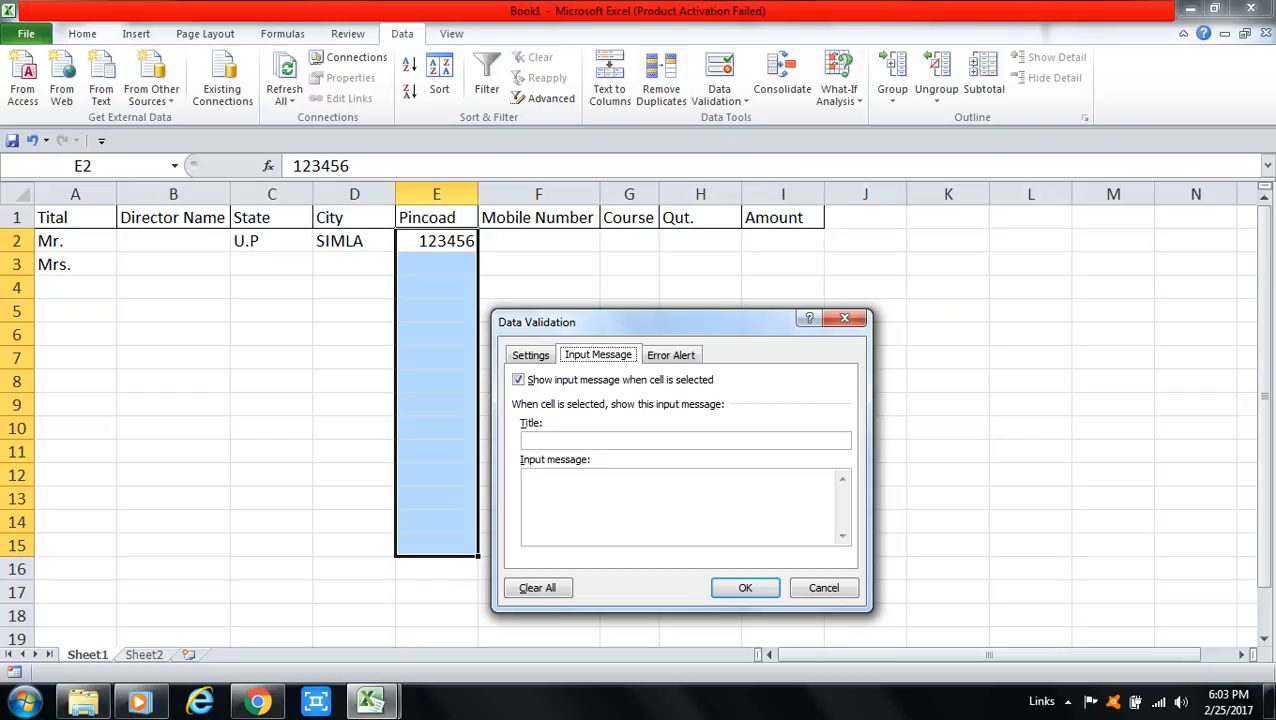
# Step: Set the input message title 'Enter Pincod' and message 'Plz Enter Your 6 Digit Pincod'
pyautogui.click(600, 441)
pyautogui.write('Enter Pincod')
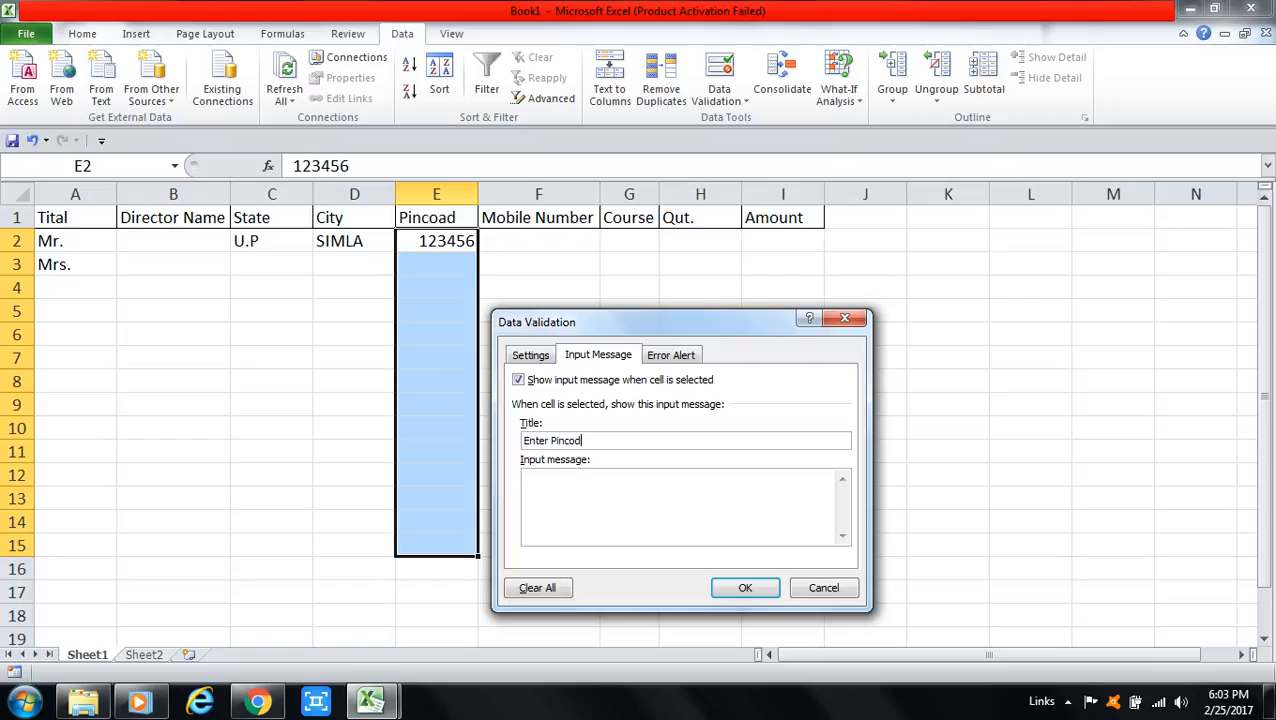
pyautogui.write(' 6 Digit')
pyautogui.moveTo(613, 441); pyautogui.dragTo(581, 441)
pyautogui.press('BackSpace')
pyautogui.write('Plz Enter Your  6 Digit Pincoa')
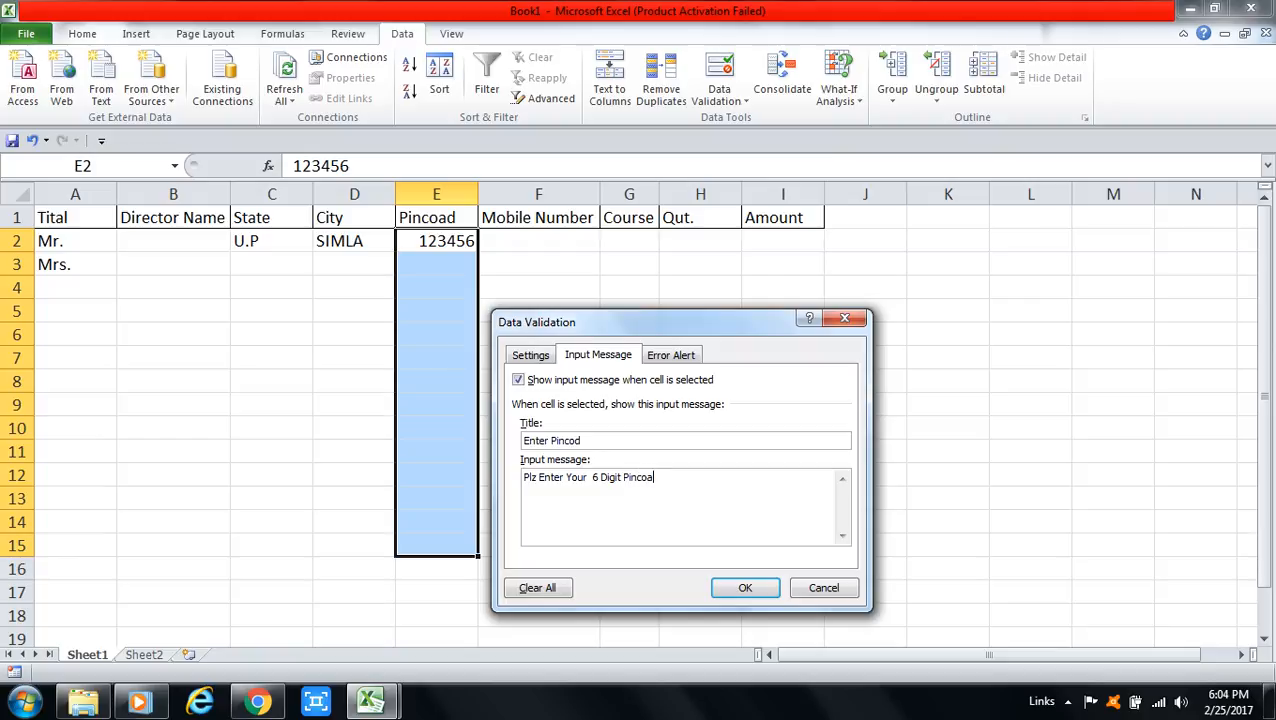
pyautogui.write('d')
pyautogui.press('BackSpace')
pyautogui.press('BackSpace')
pyautogui.write('d')
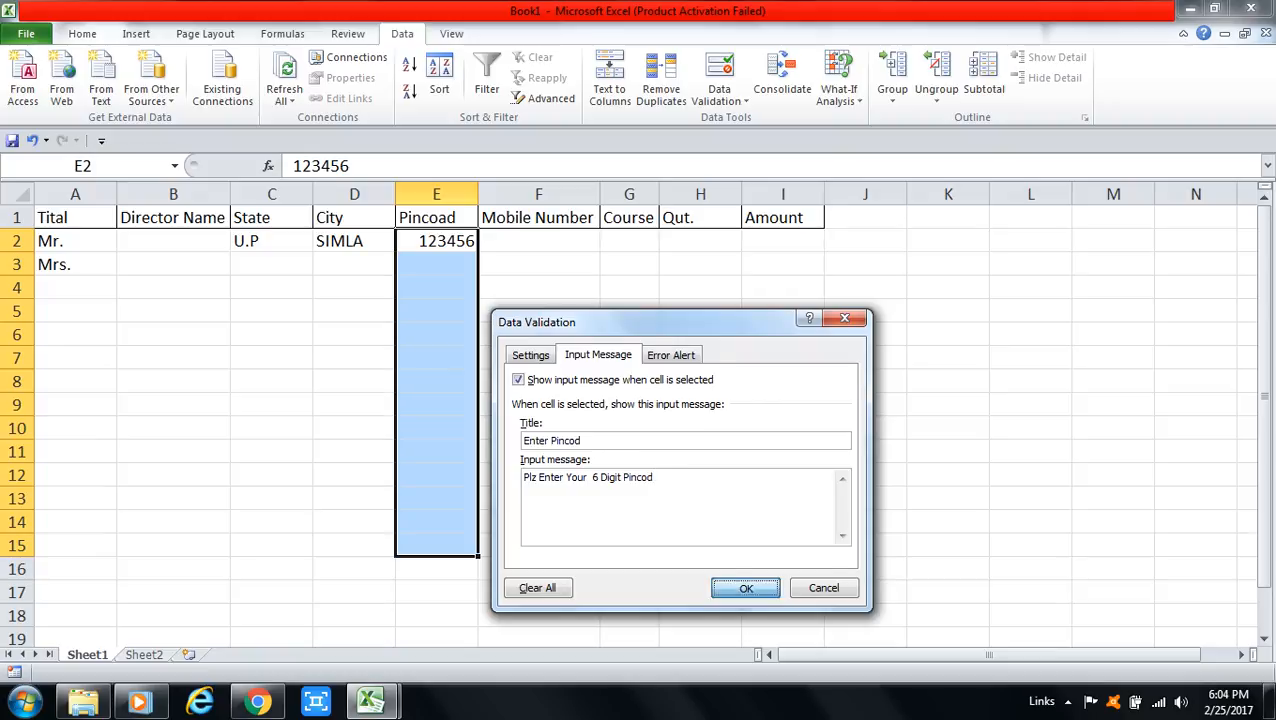
pyautogui.press('Return')
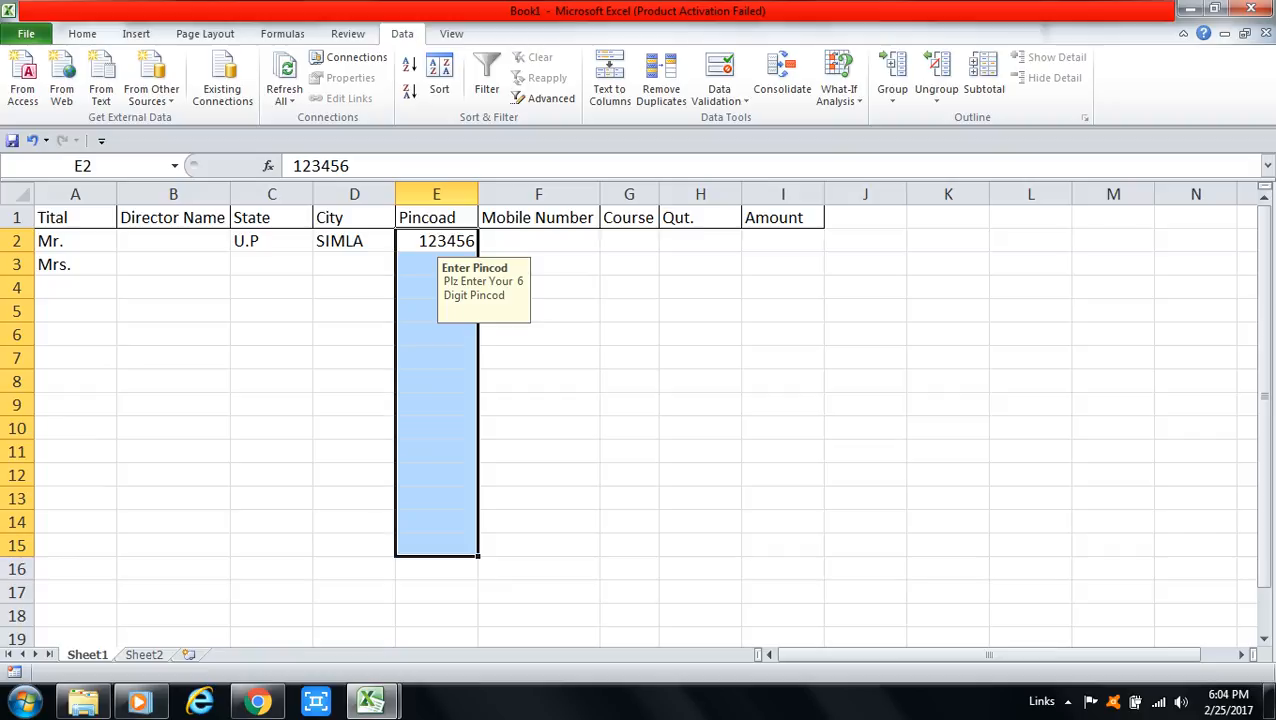
pyautogui.click(354, 265)
pyautogui.press('Right')
pyautogui.press('Down')
pyautogui.press('Down')
pyautogui.press('Down')
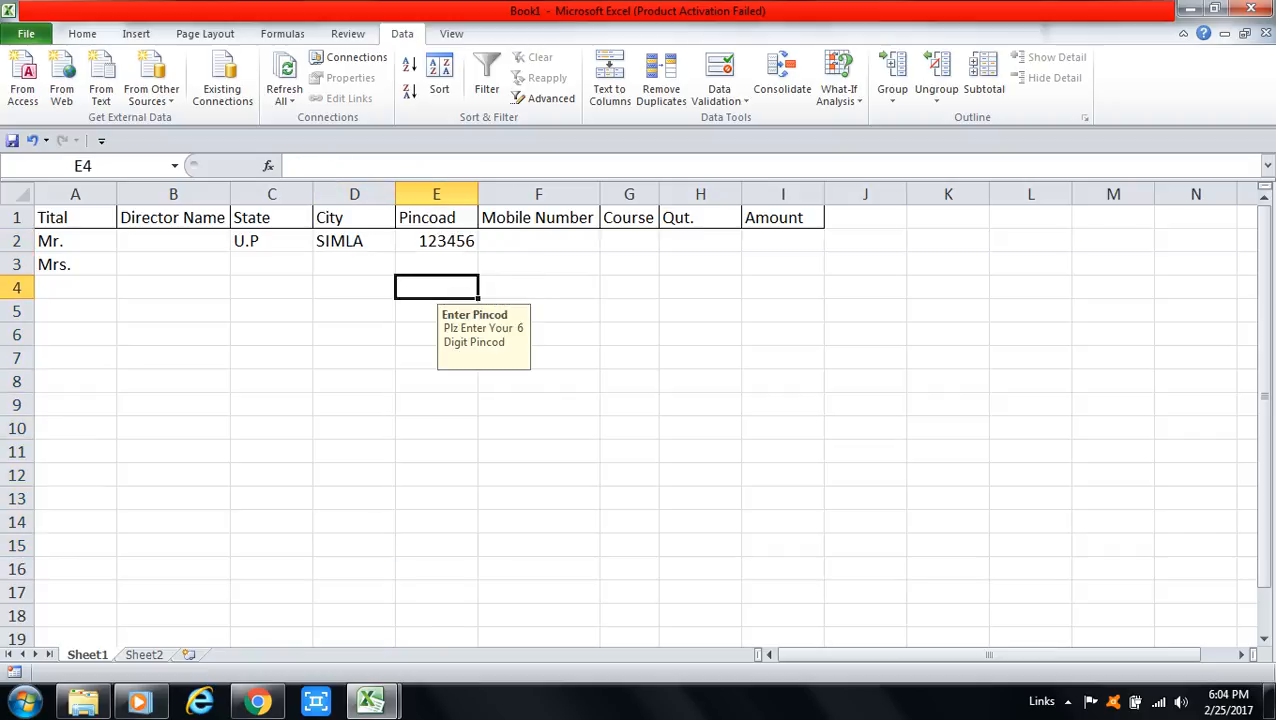
pyautogui.press('Up')
pyautogui.press('Up')
pyautogui.press('Up')
pyautogui.press('Up')
pyautogui.press('Up')
pyautogui.press('Down')
pyautogui.press('Down')
pyautogui.press('Down')
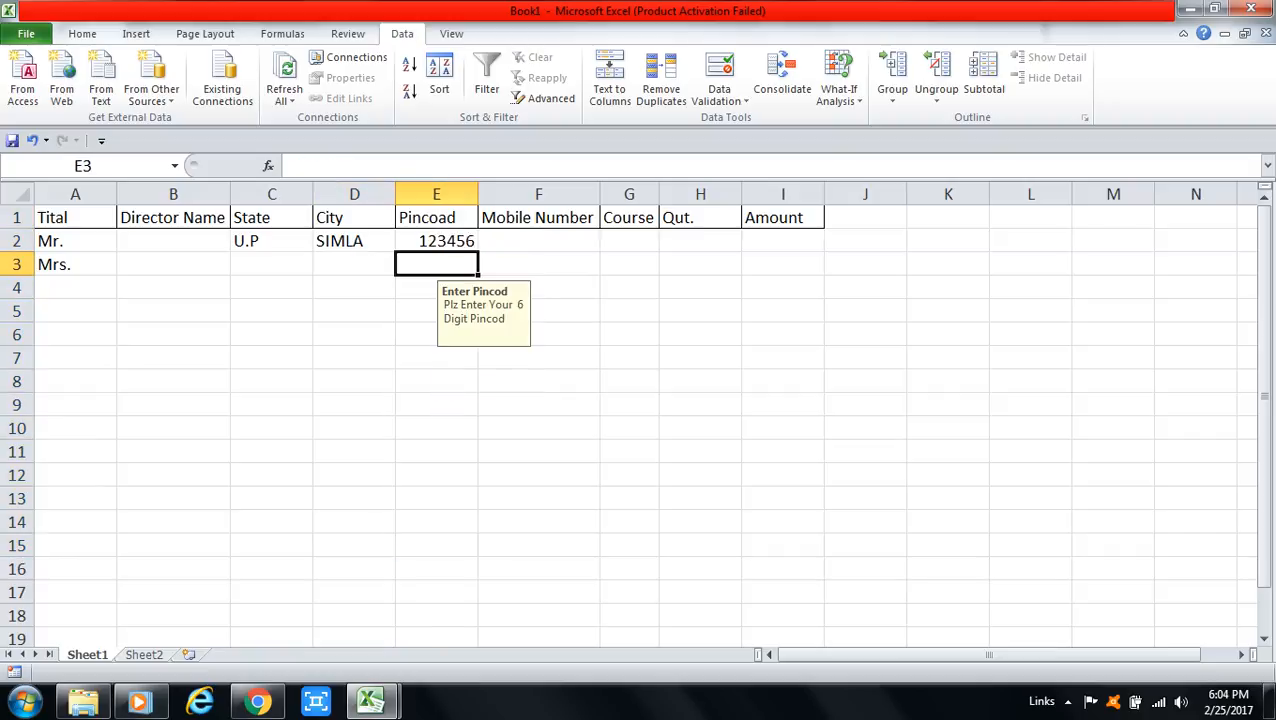
pyautogui.press('Up')
pyautogui.press('Up')
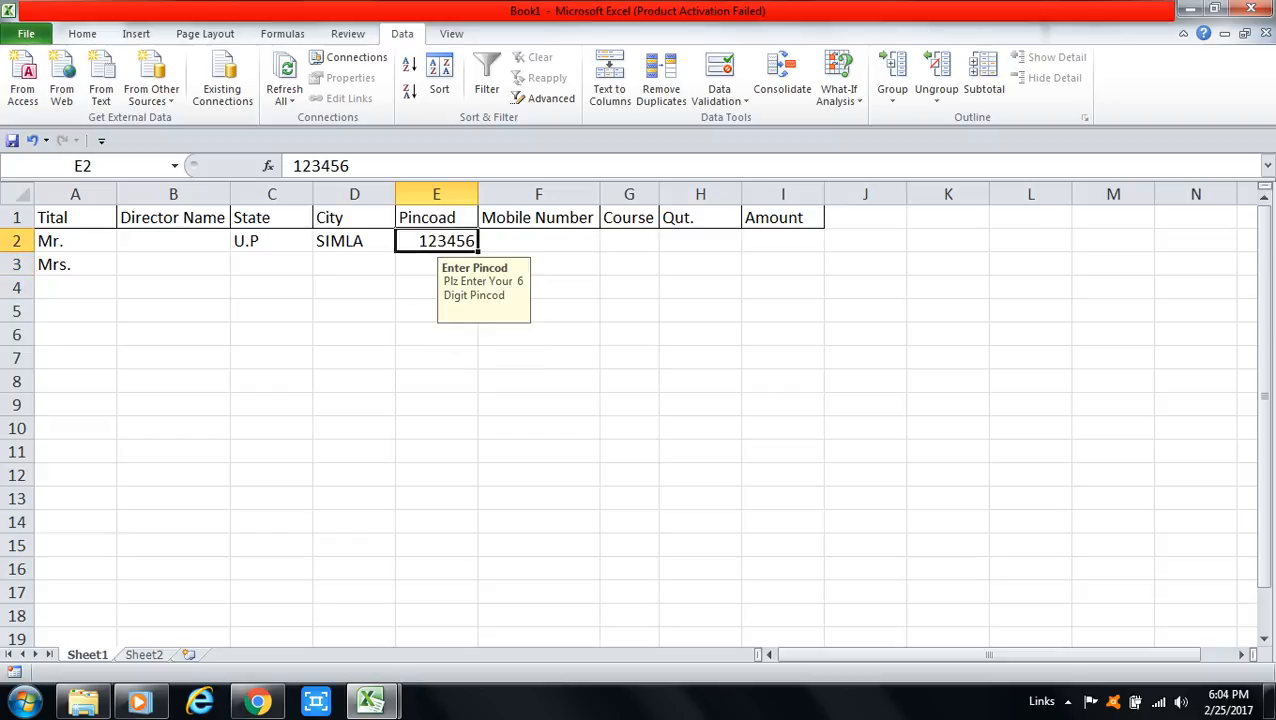
pyautogui.press('Return')
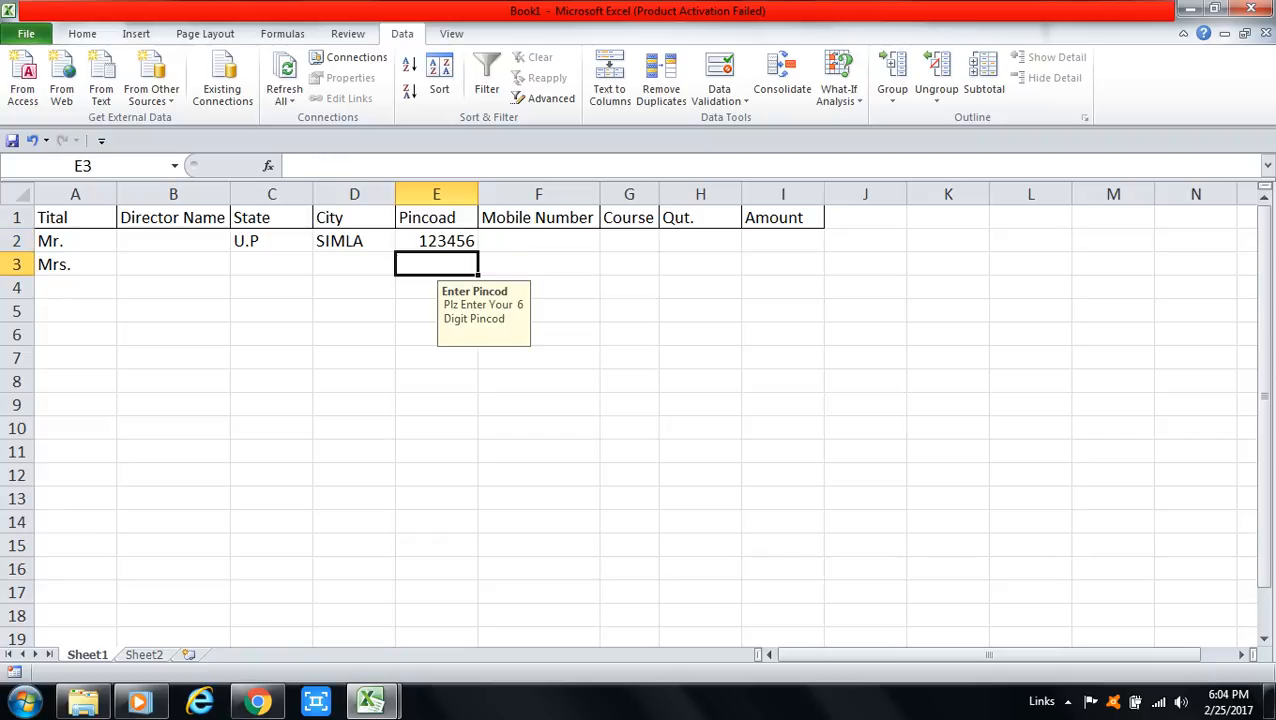
pyautogui.write('3456')
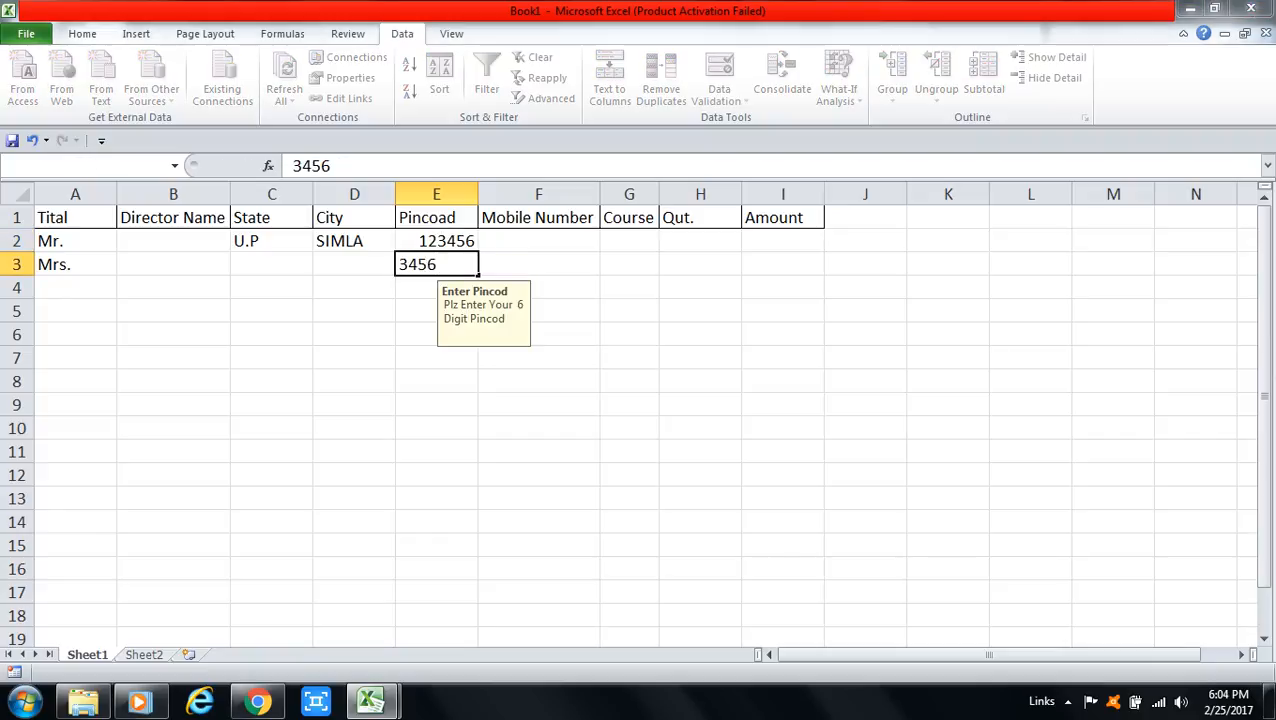
pyautogui.press('Return')
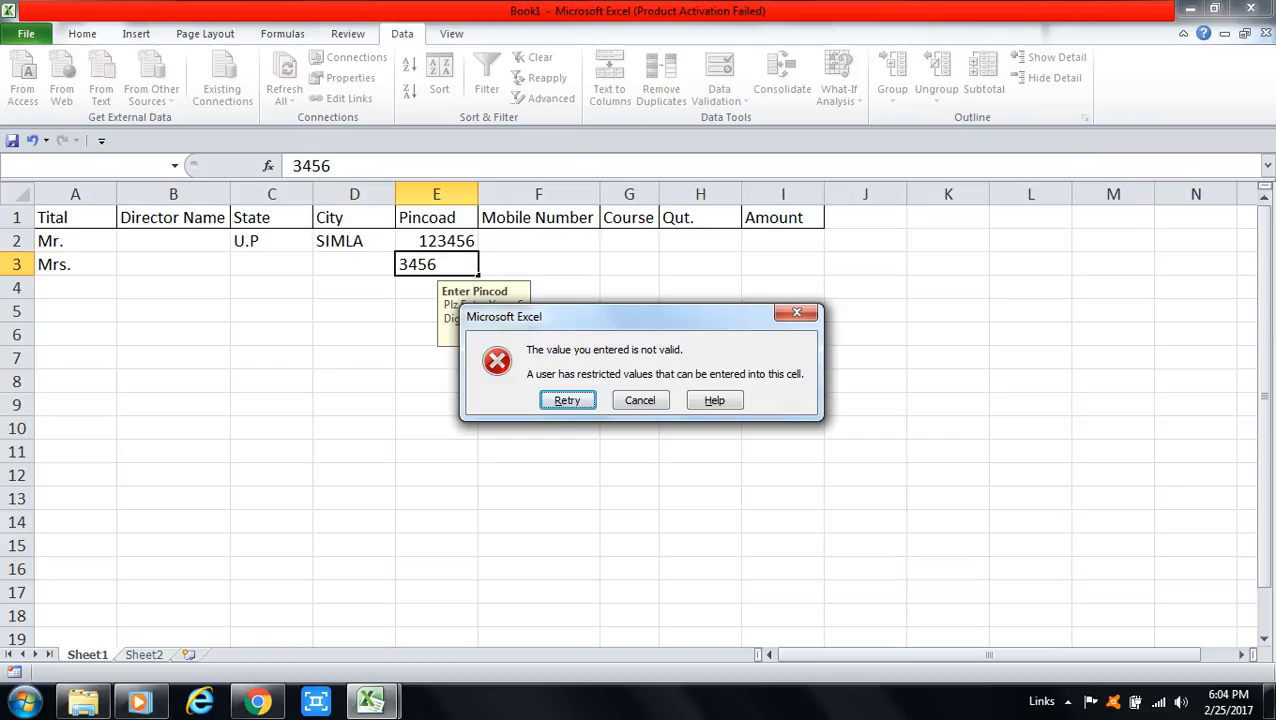
pyautogui.press('Tab')
pyautogui.press('Return')
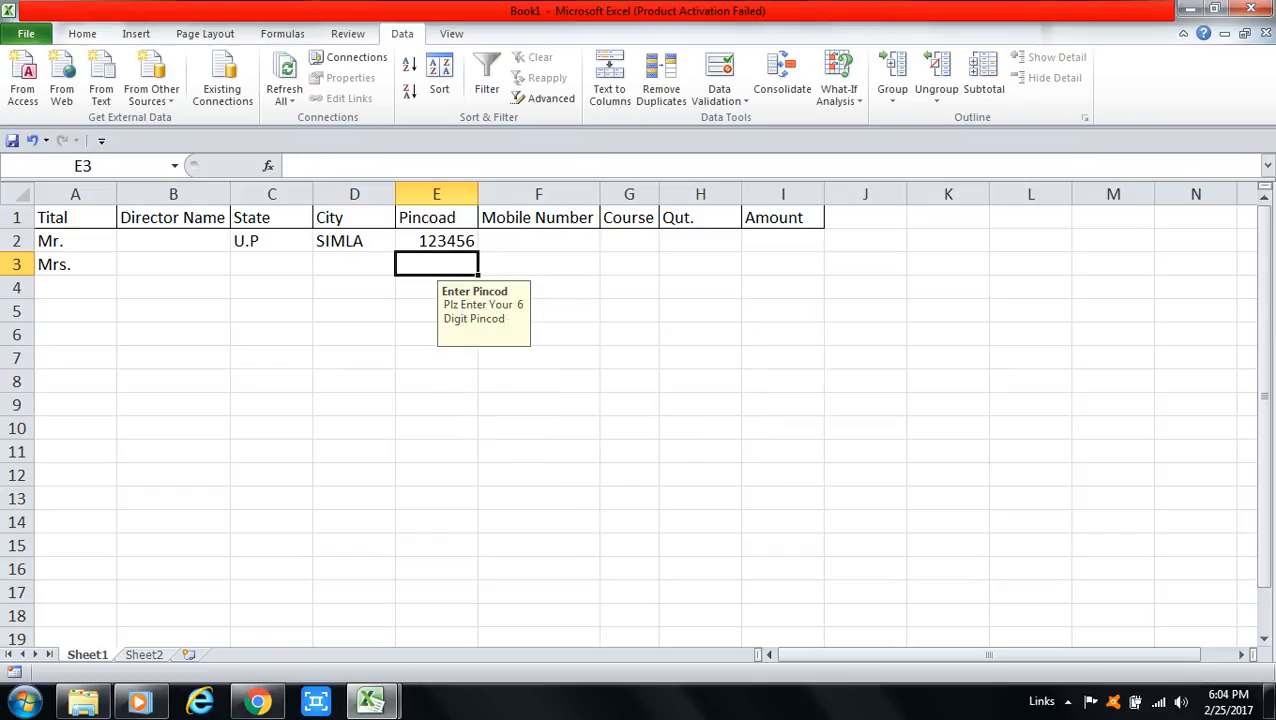
pyautogui.click(436, 241)
# Step: Open Data Validation for E2:E16, extending the validation to the whole range
pyautogui.moveTo(436, 241); pyautogui.dragTo(436, 569)
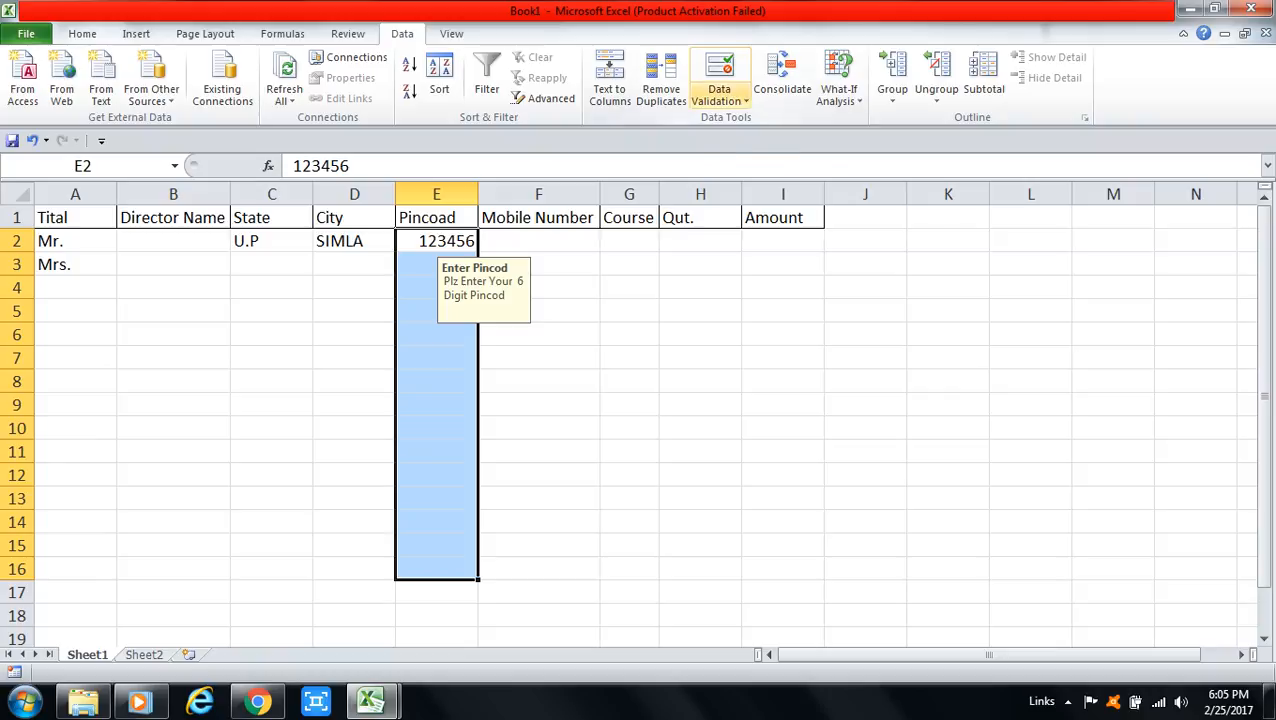
pyautogui.click(719, 95)
pyautogui.click(752, 120)
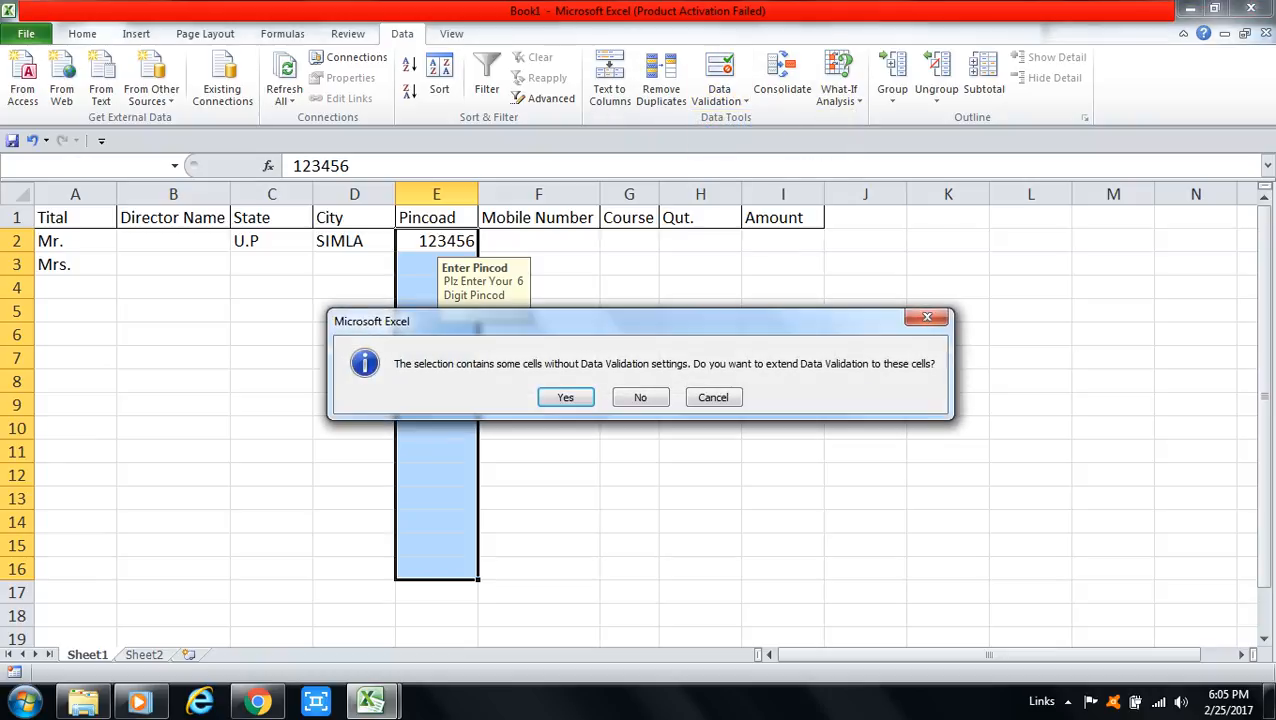
pyautogui.press('Return')
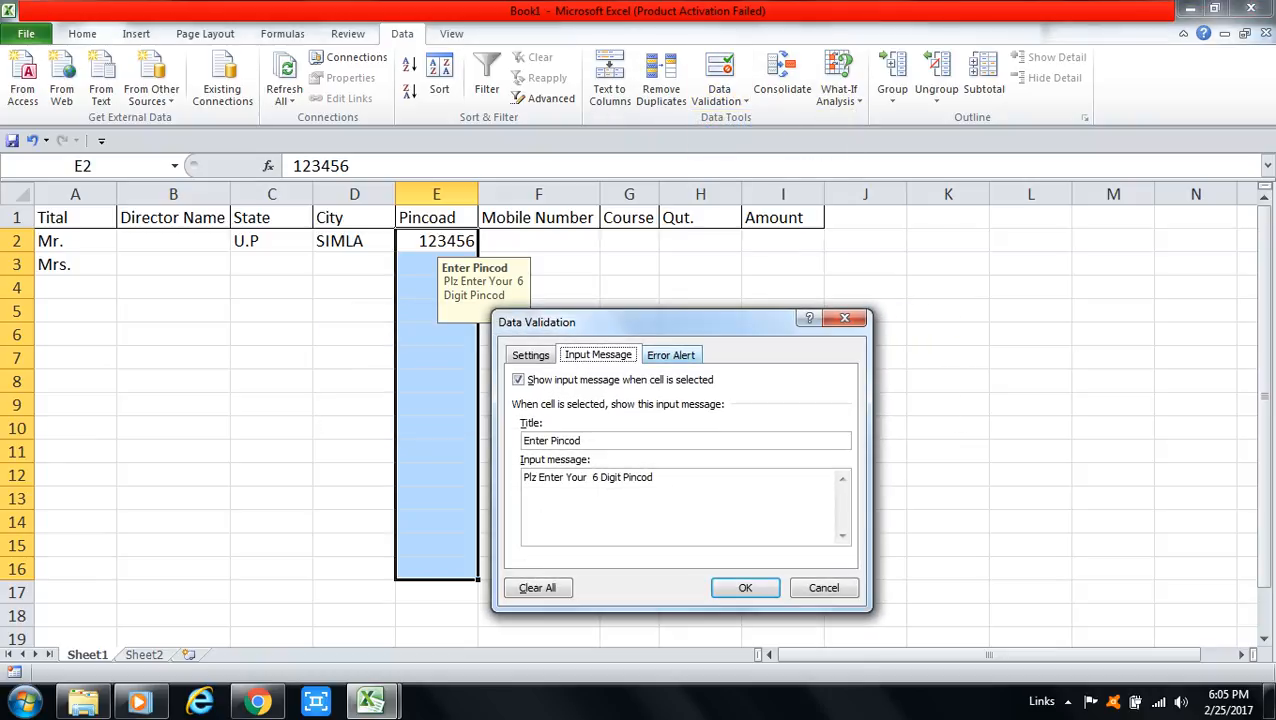
# Step: Add an error alert titled 'Pincod' reading 'Plz Enter Your 6 Digit Or Valid Pincod'
pyautogui.click(671, 355)
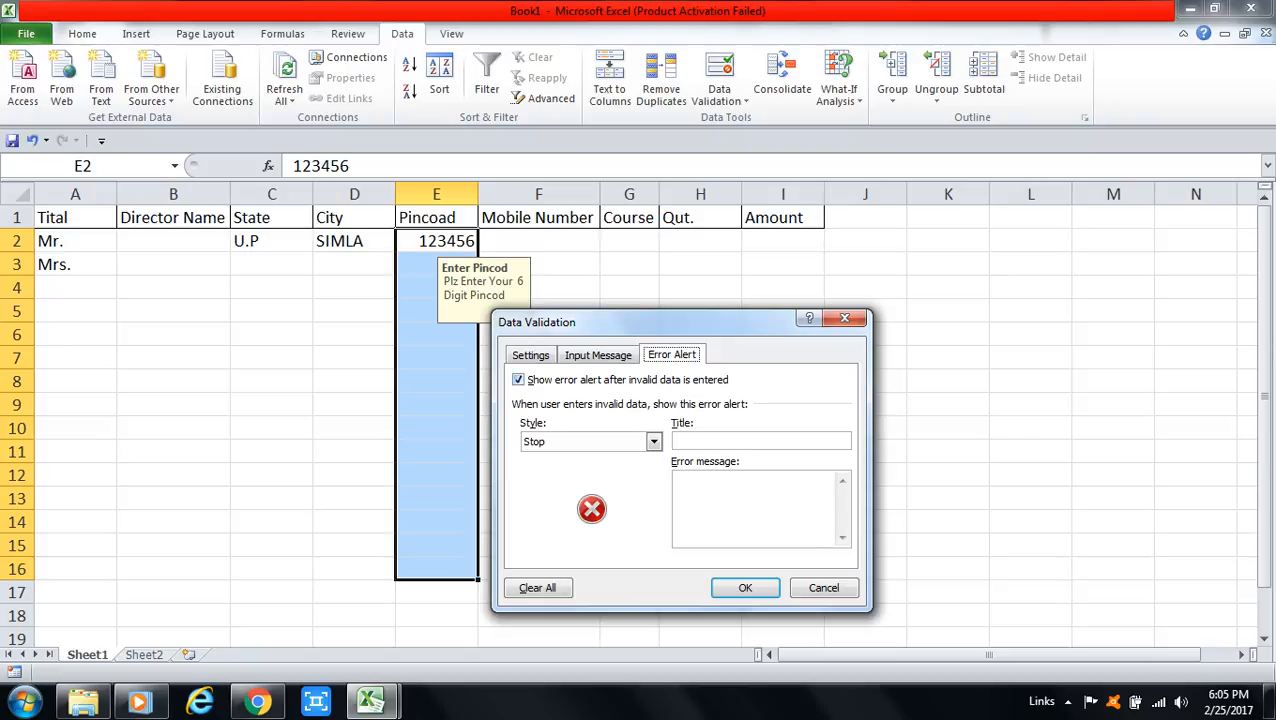
pyautogui.click(716, 441)
pyautogui.write('Pincod')
pyautogui.press('Tab')
pyautogui.write('Plz Ent')
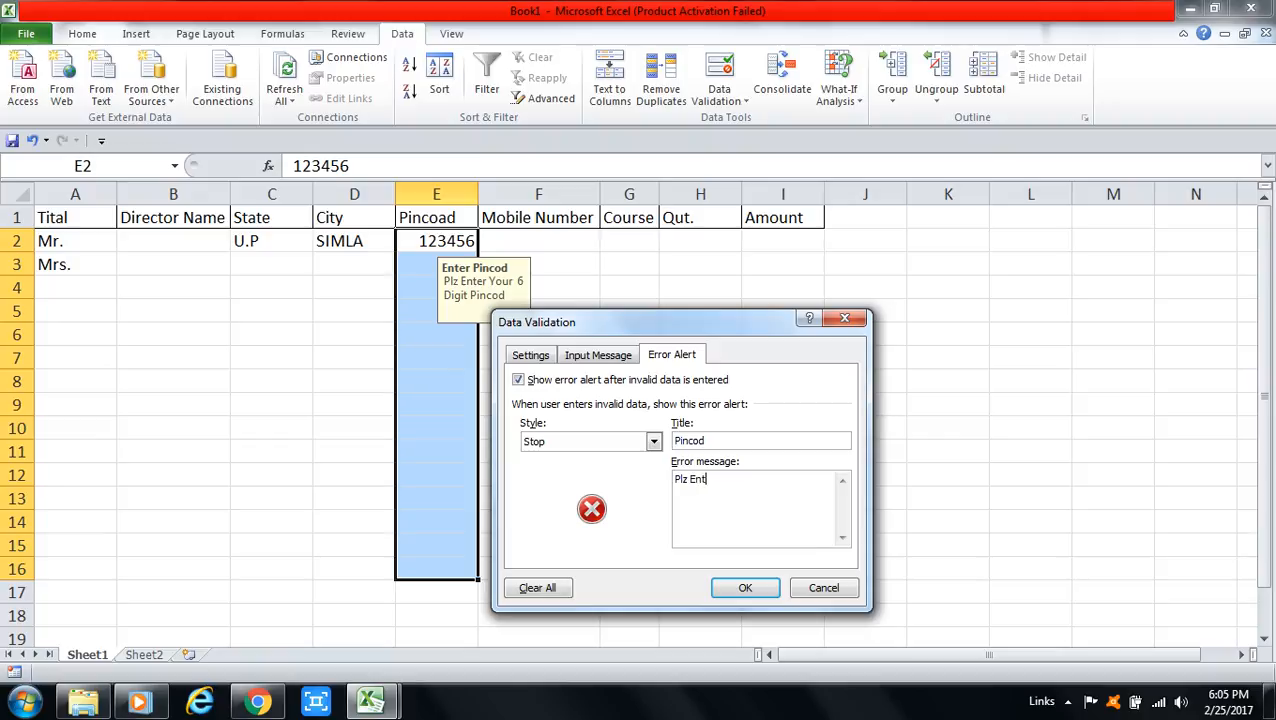
pyautogui.write('er Your 6 Digit Or Valid Pincod')
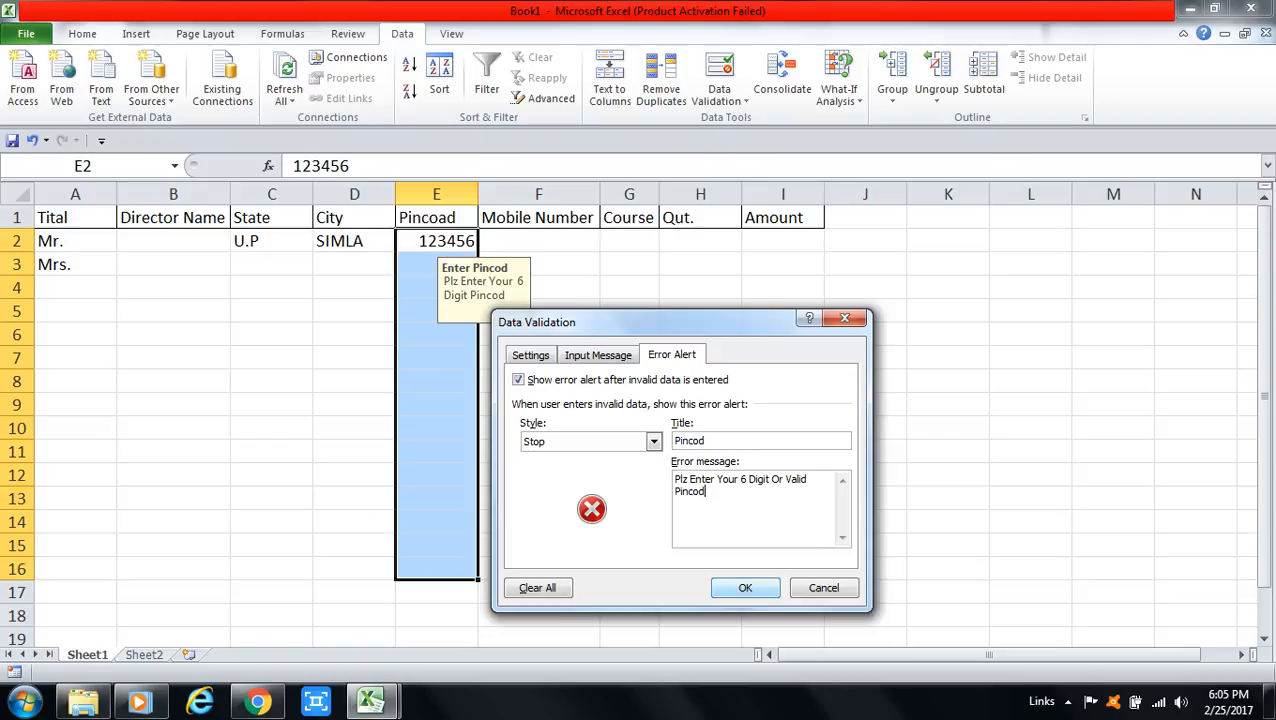
pyautogui.hotkey('shift', 'Left')
pyautogui.hotkey('shift', 'Left')
pyautogui.hotkey('shift', 'Left')
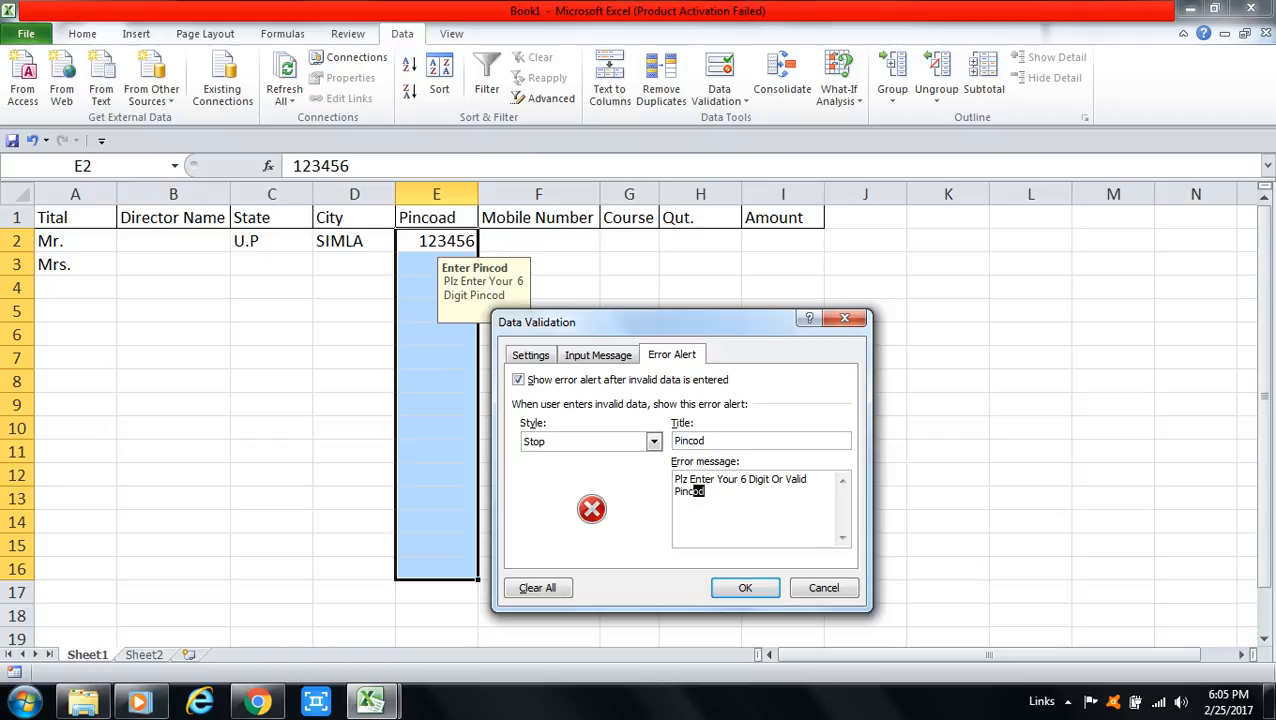
pyautogui.hotkey('ctrl', 'shift', 'Home')
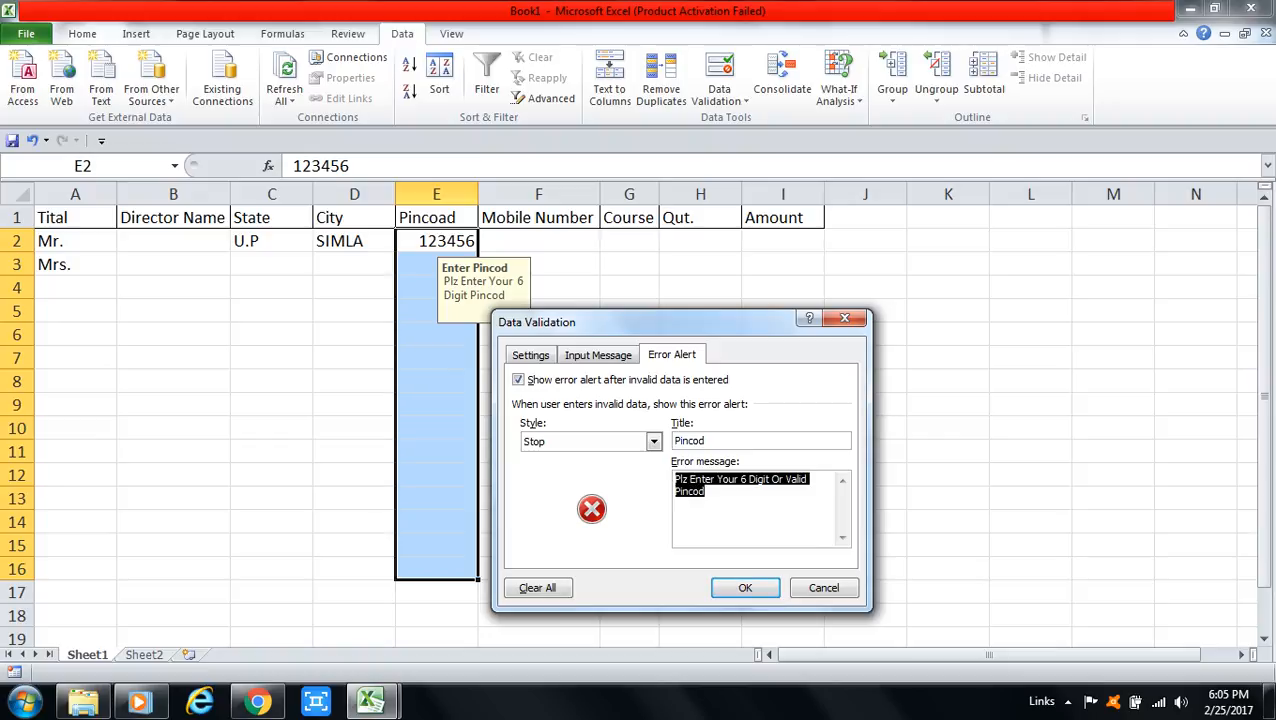
pyautogui.click(705, 491)
pyautogui.press('Return')
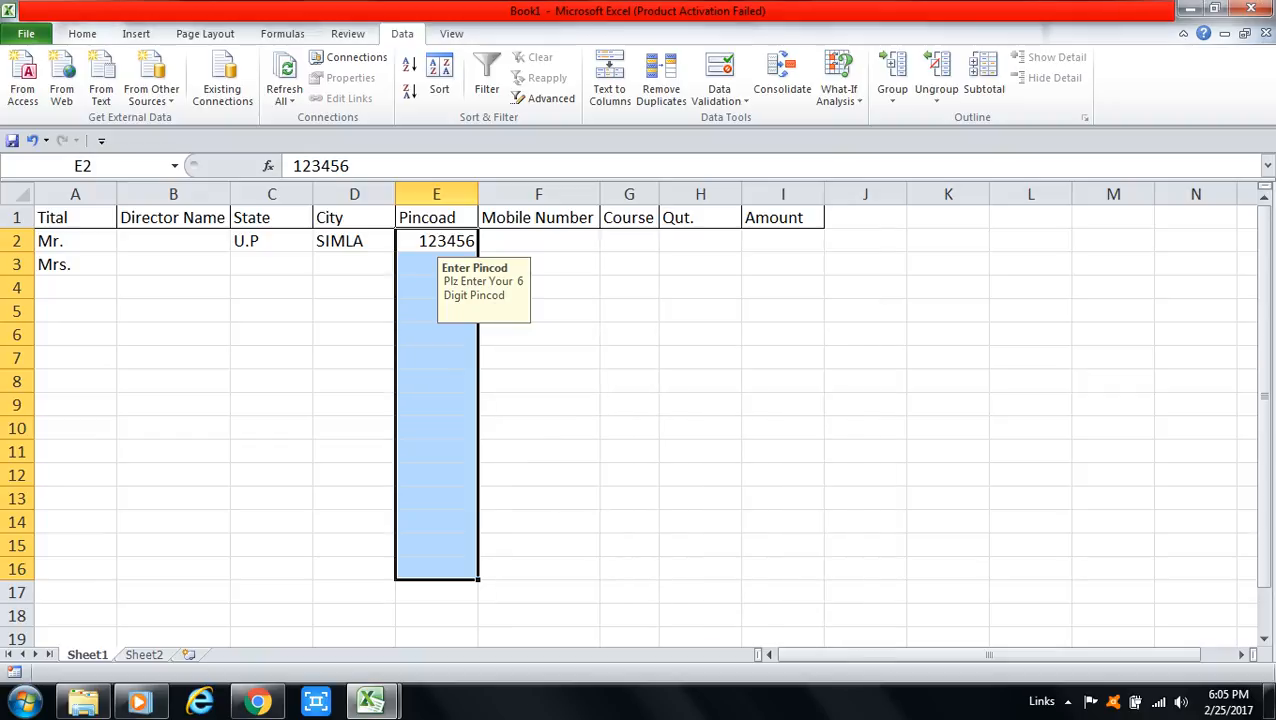
pyautogui.click(436, 287)
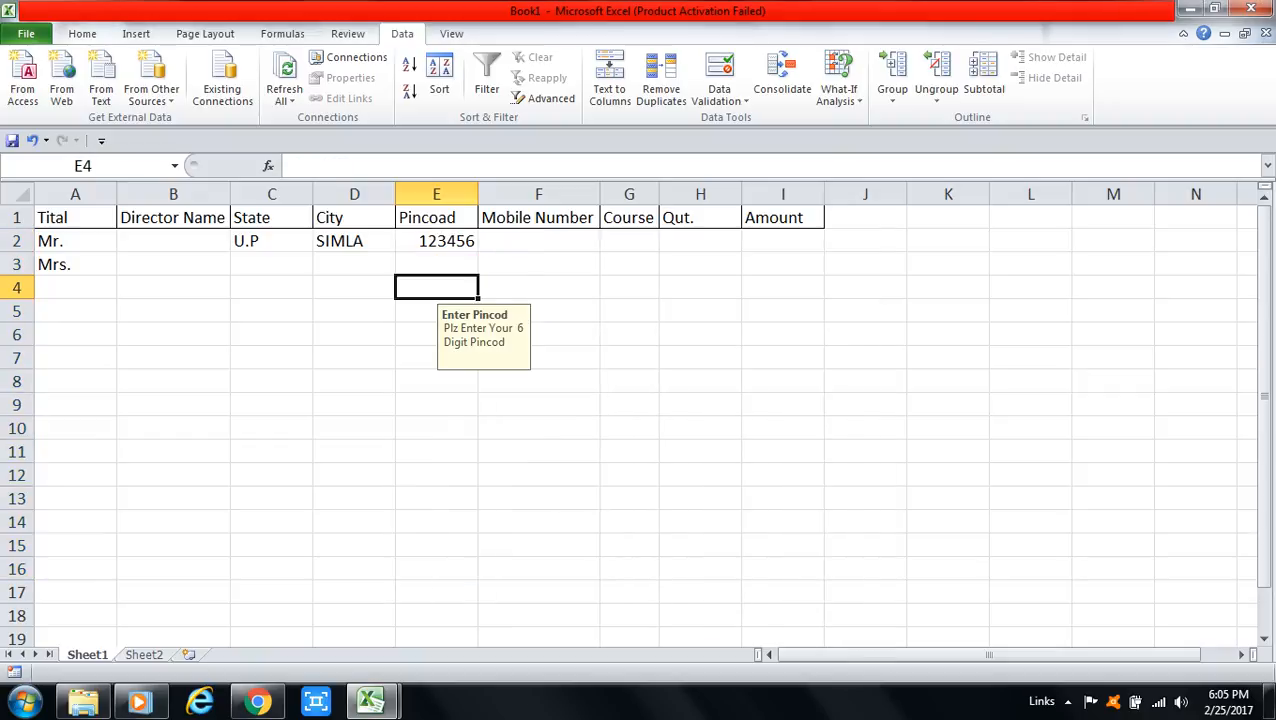
pyautogui.click(436, 264)
pyautogui.write('12345')
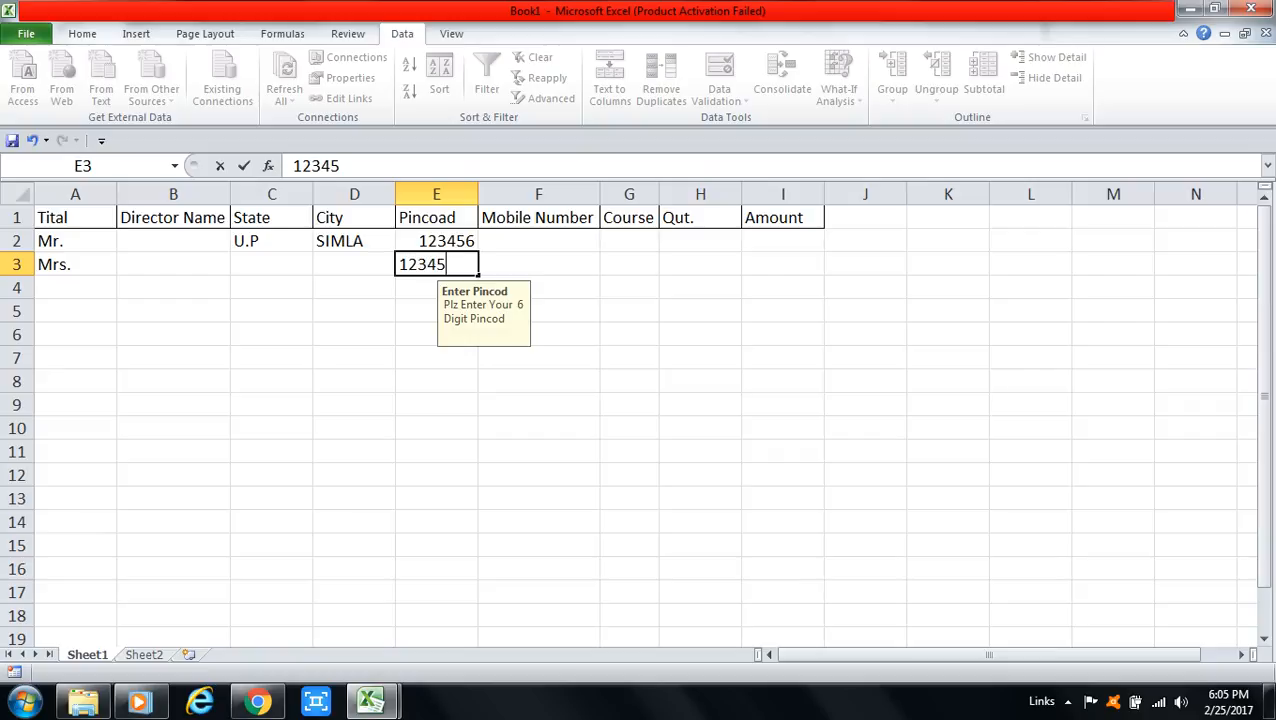
pyautogui.press('Return')
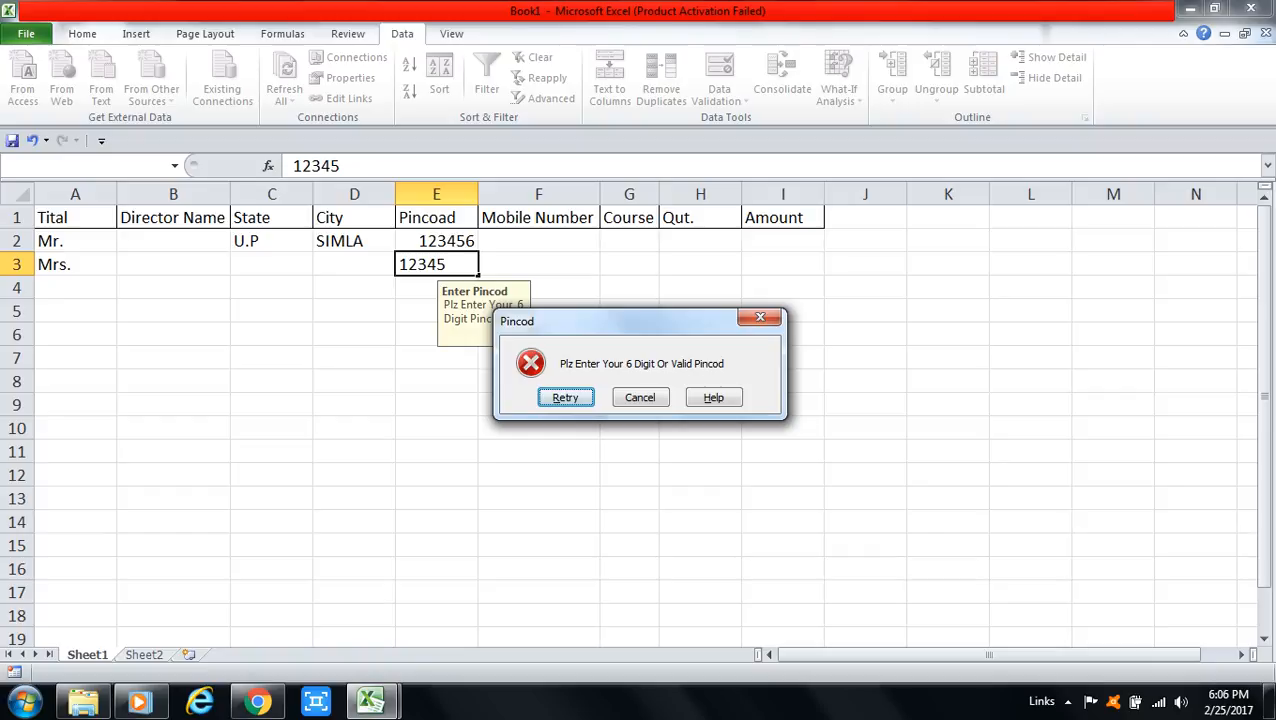
pyautogui.press('Tab')
pyautogui.press('Tab')
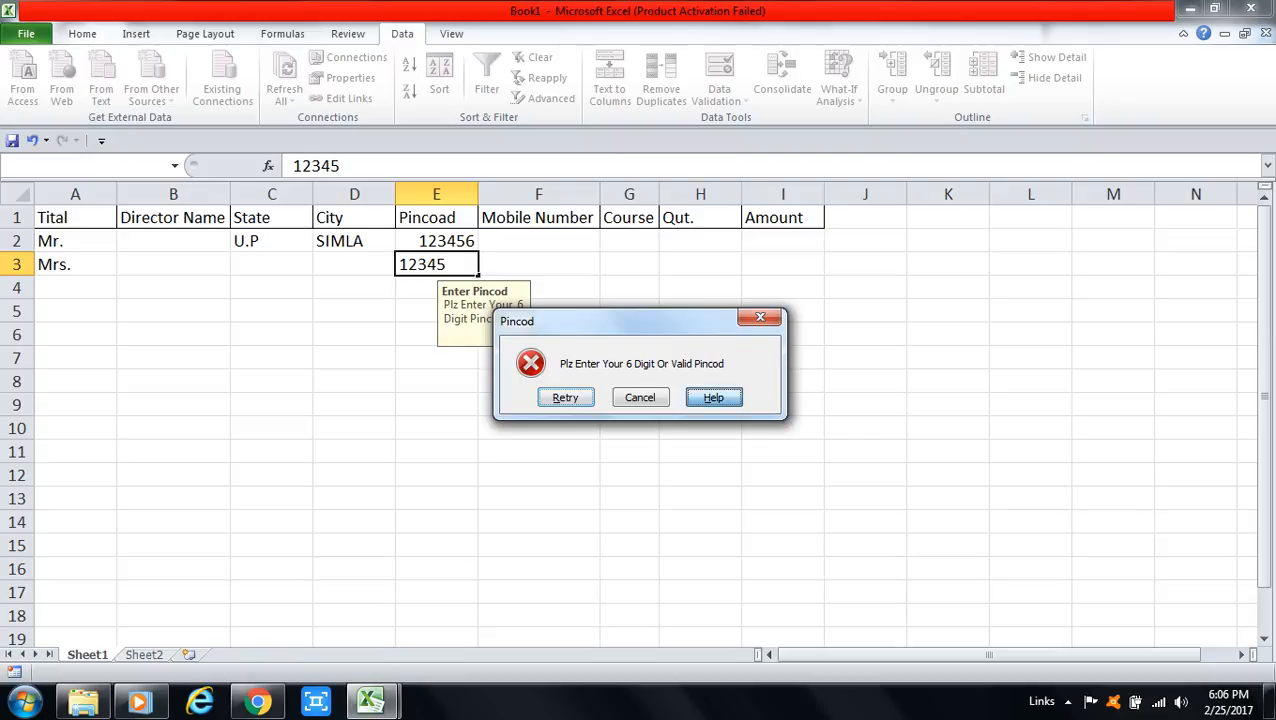
pyautogui.press('Return')
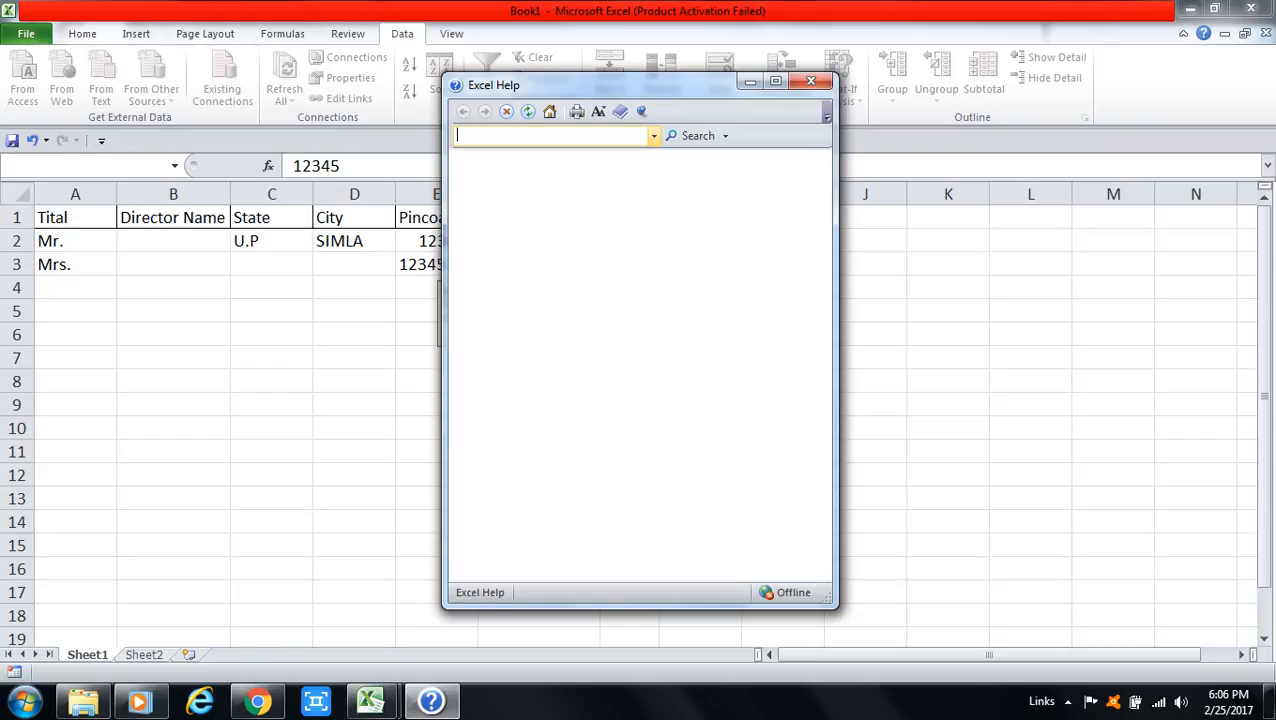
pyautogui.hotkey('alt', 'F4')
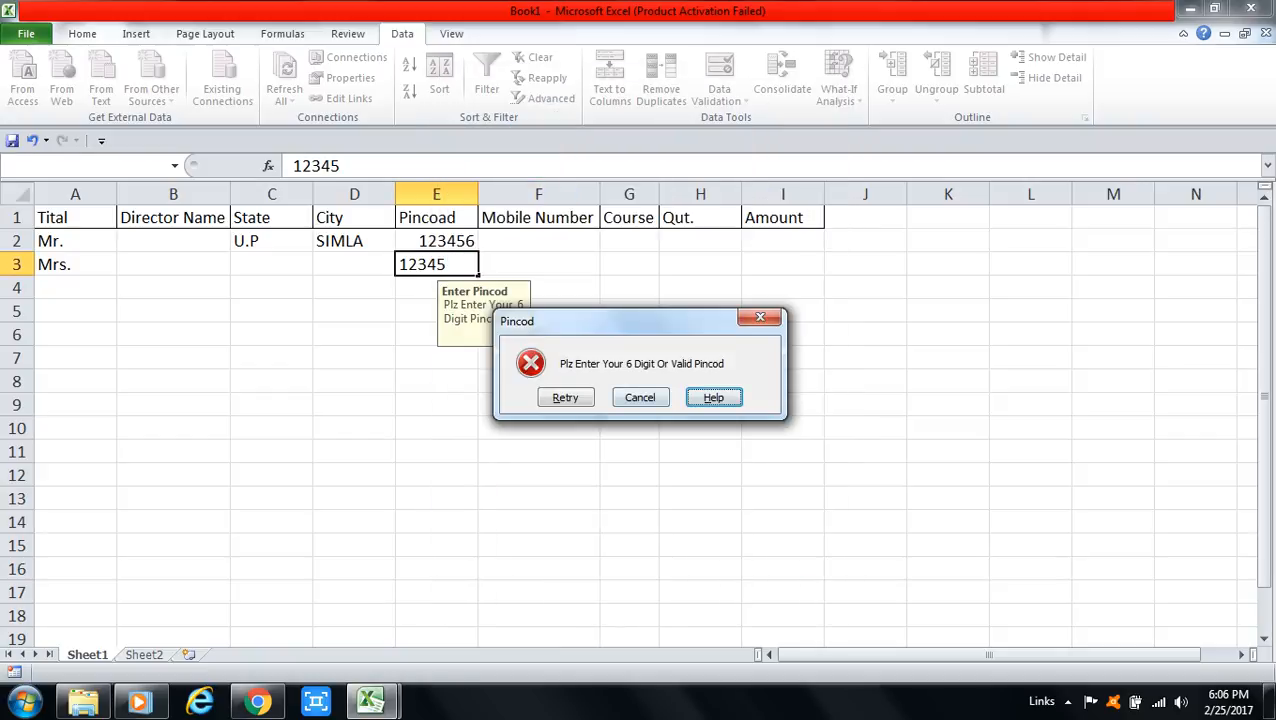
pyautogui.hotkey('shift', 'Tab')
pyautogui.press('Return')
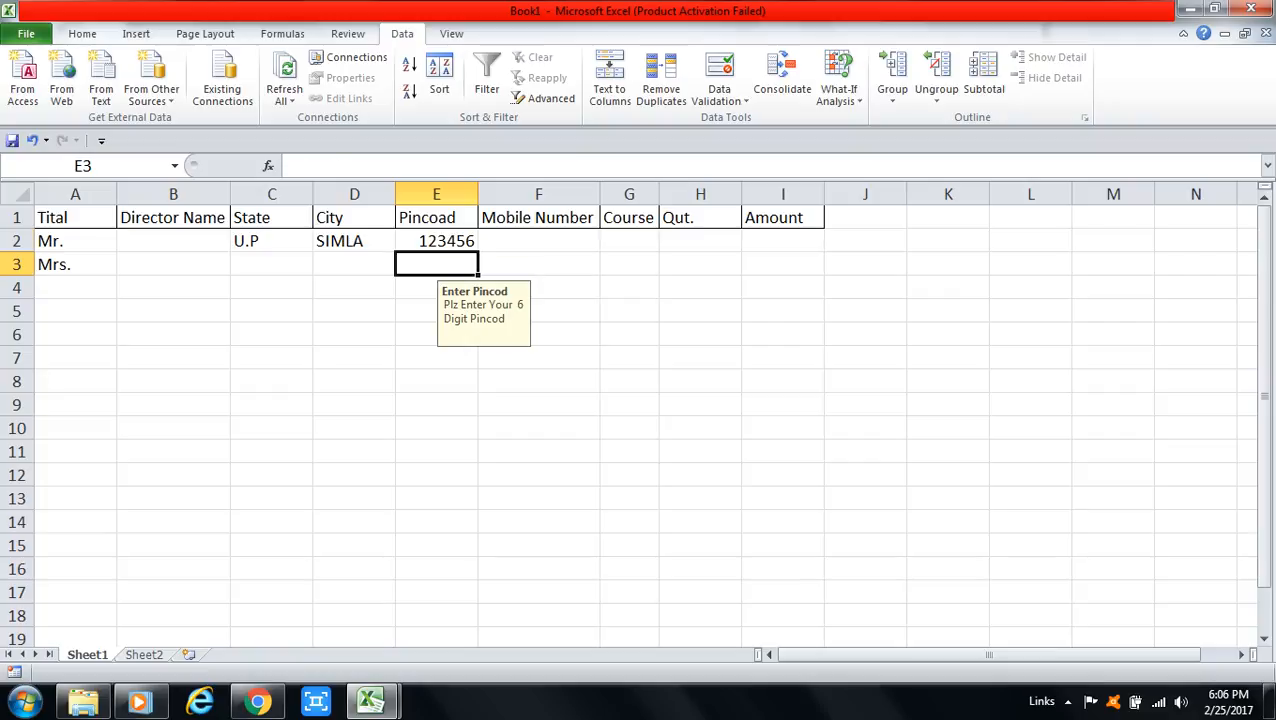
# Step: Change the error alert style for E2:E11 from Stop to Warning
pyautogui.moveTo(436, 241); pyautogui.dragTo(436, 452)
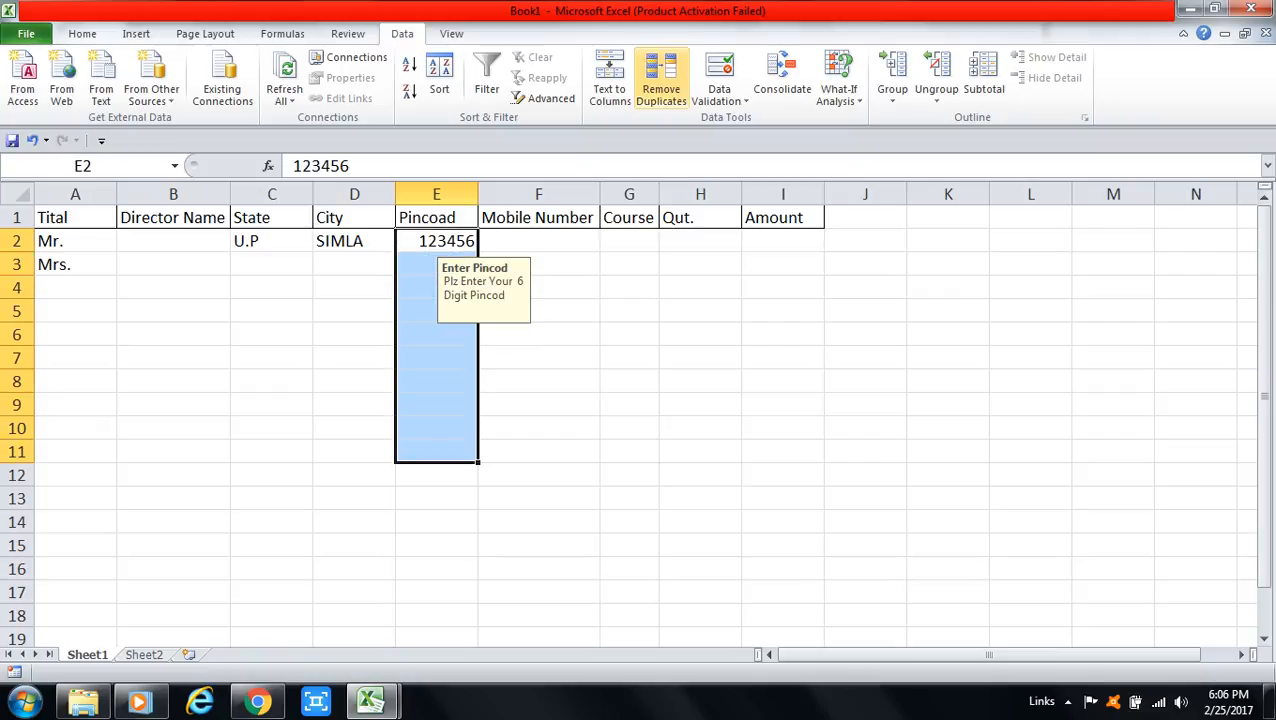
pyautogui.click(719, 100)
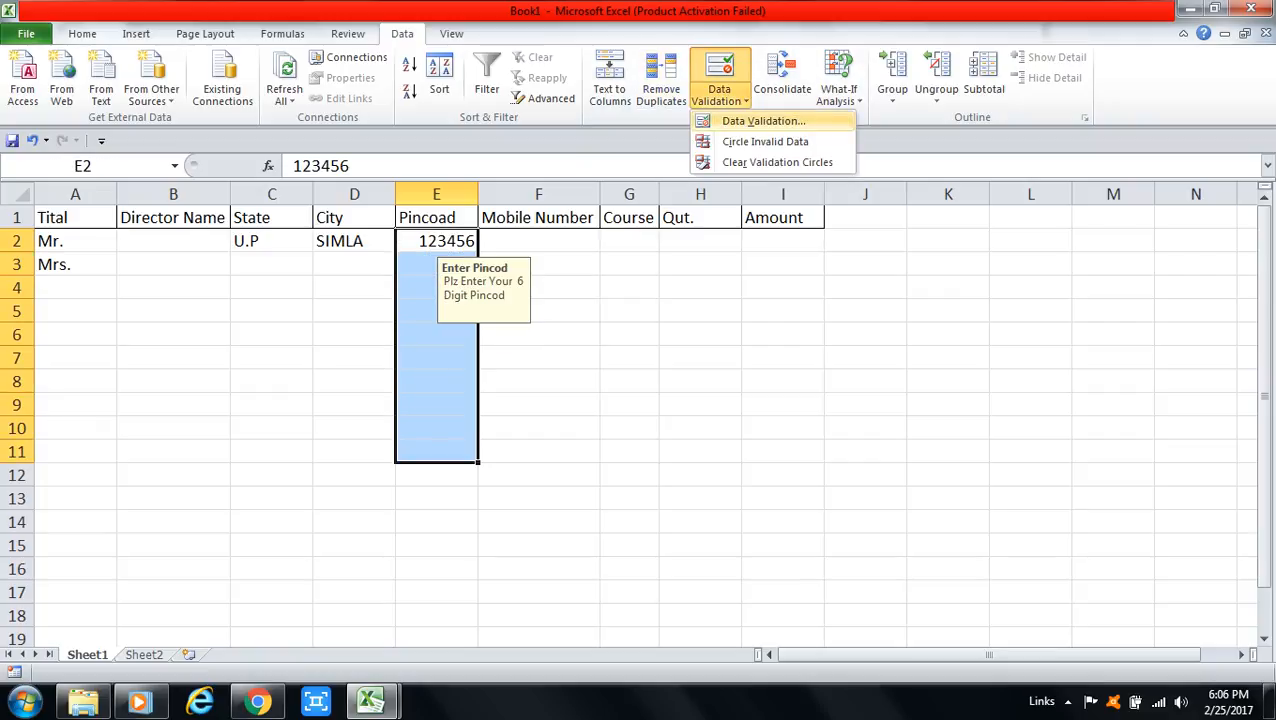
pyautogui.click(763, 121)
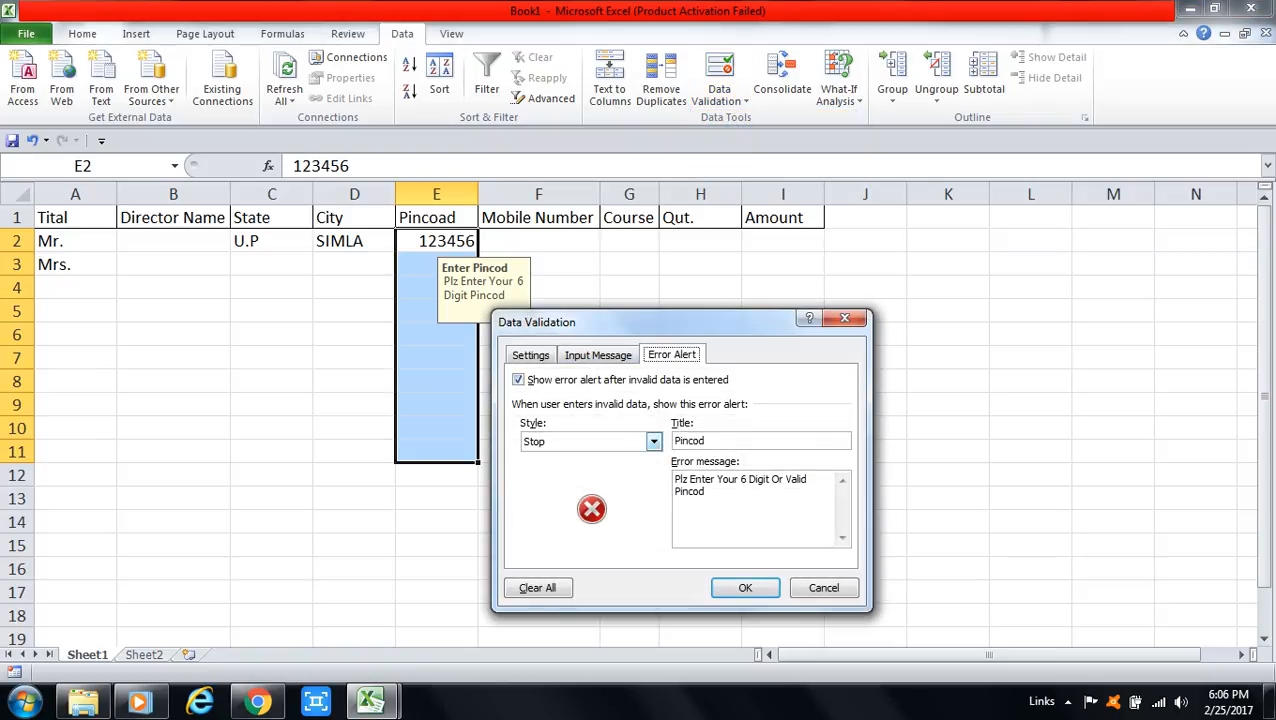
pyautogui.click(653, 441)
pyautogui.click(543, 471)
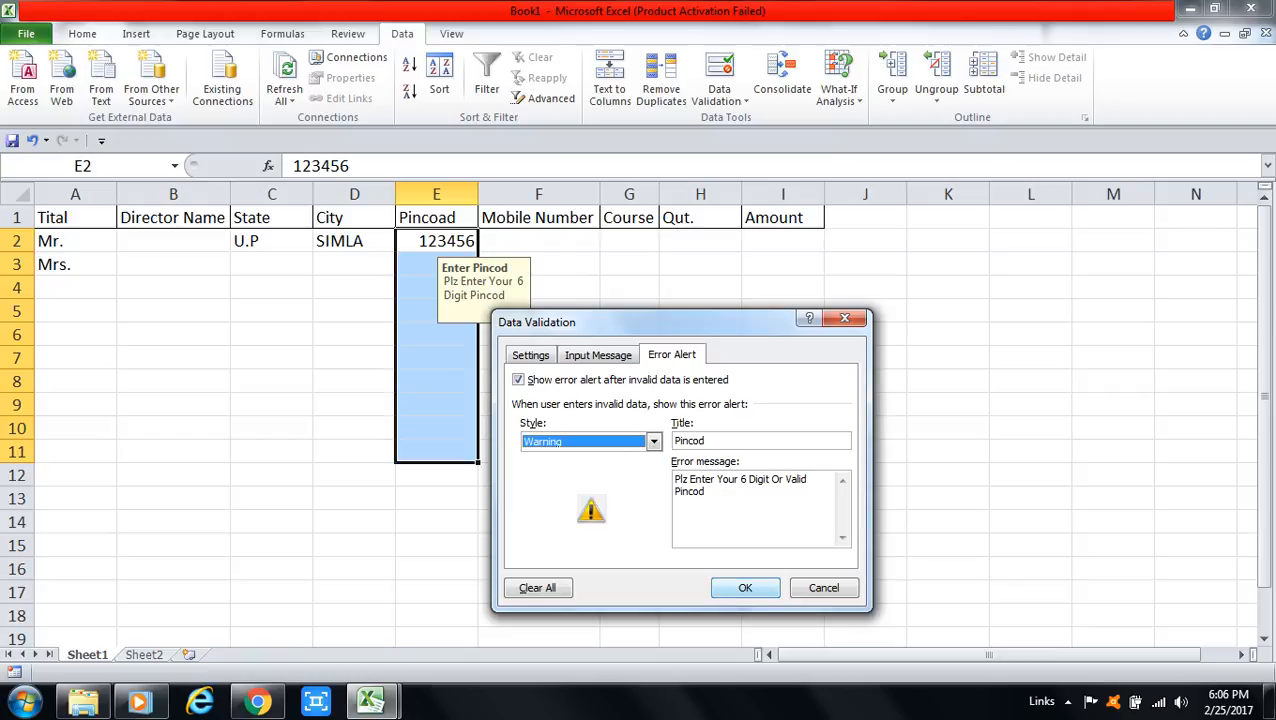
pyautogui.click(745, 587)
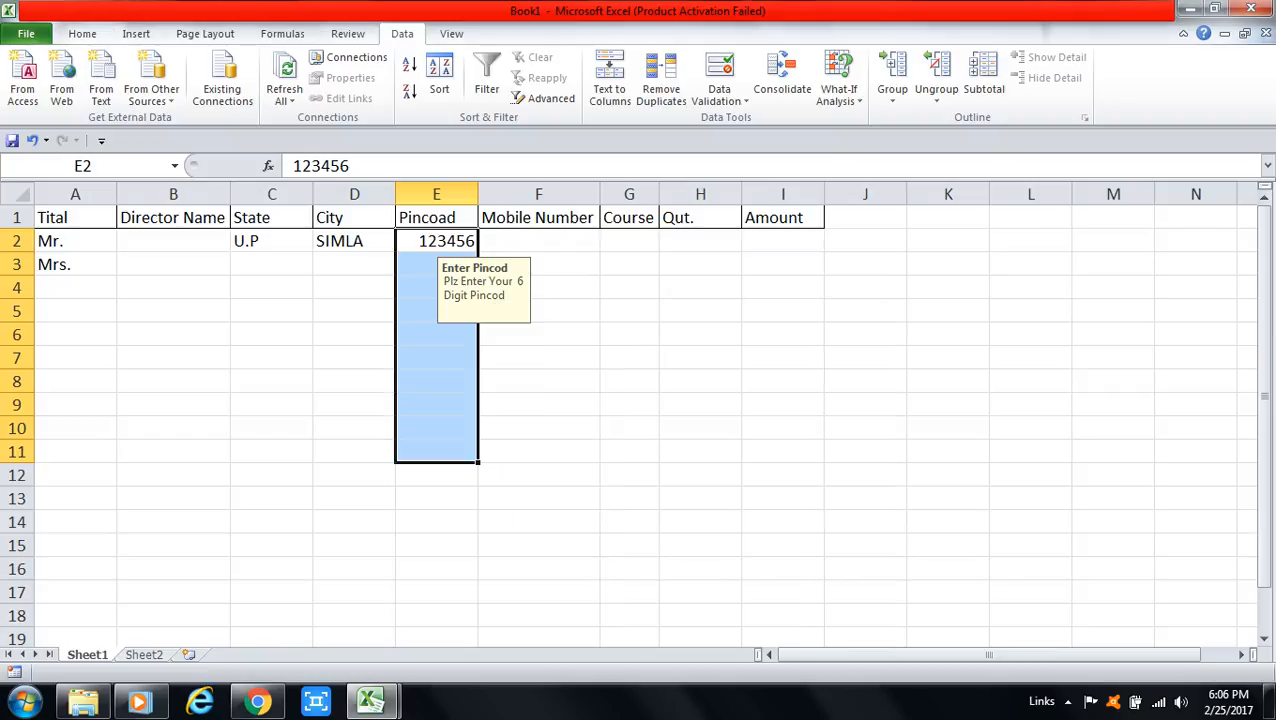
# Step: Enter 12345 in E3 and choose Yes at the Pincod warning to keep it
pyautogui.click(436, 265)
pyautogui.write('12345')
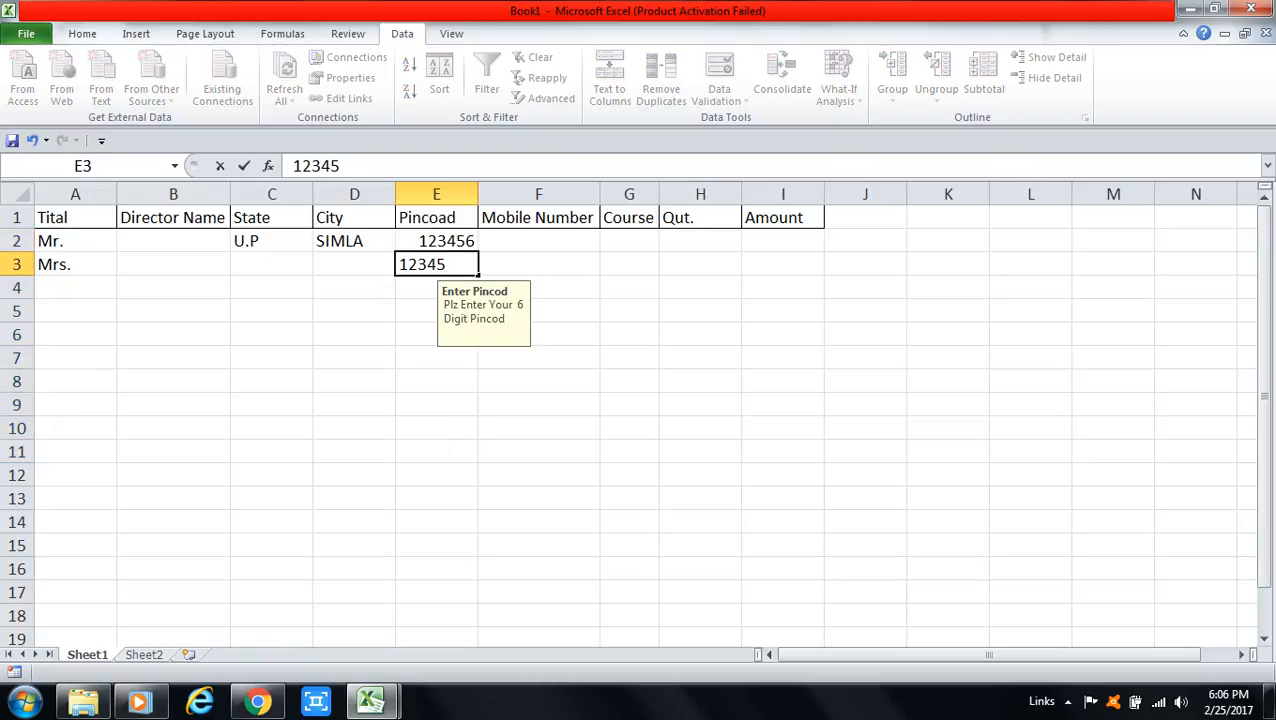
pyautogui.press('Return')
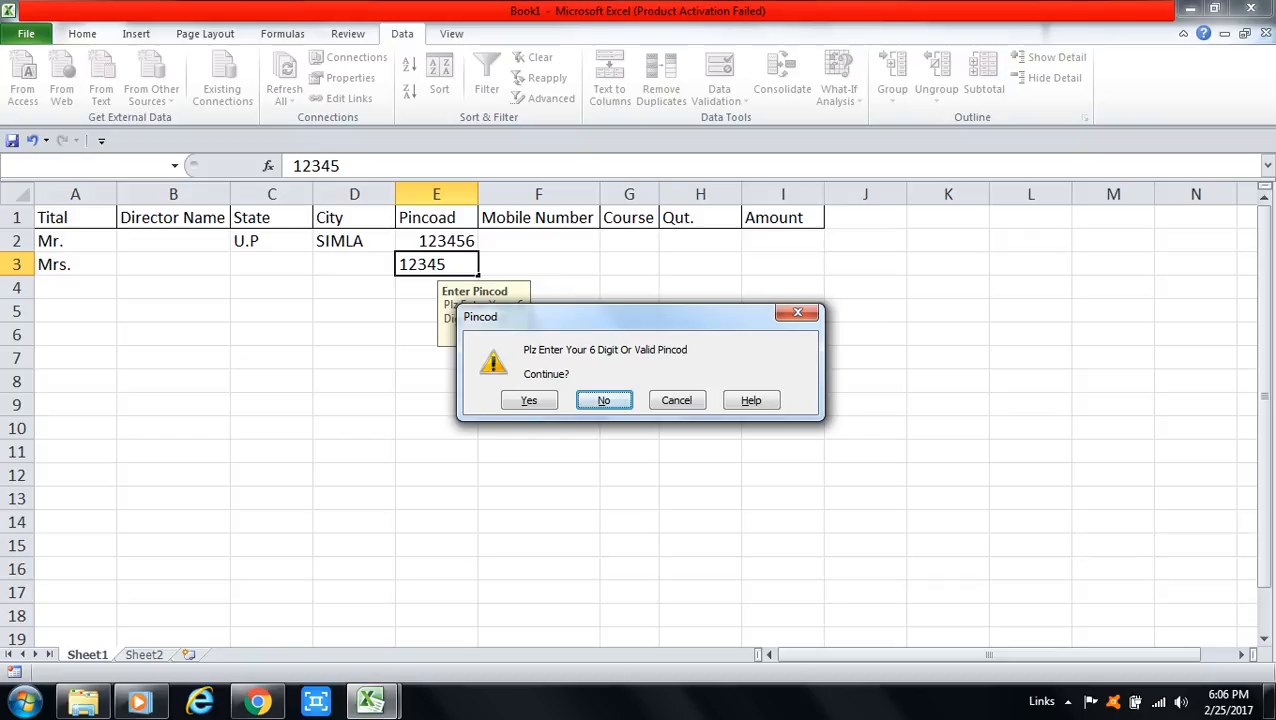
pyautogui.click(529, 400)
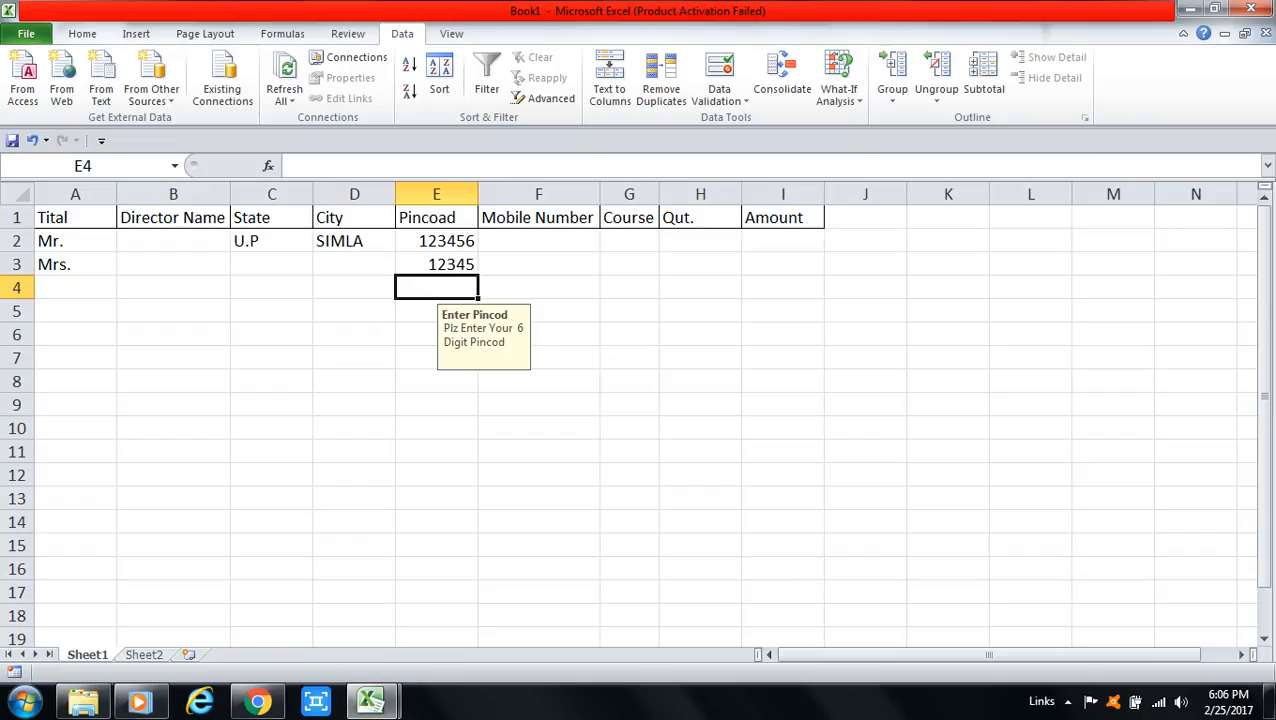
pyautogui.click(436, 241)
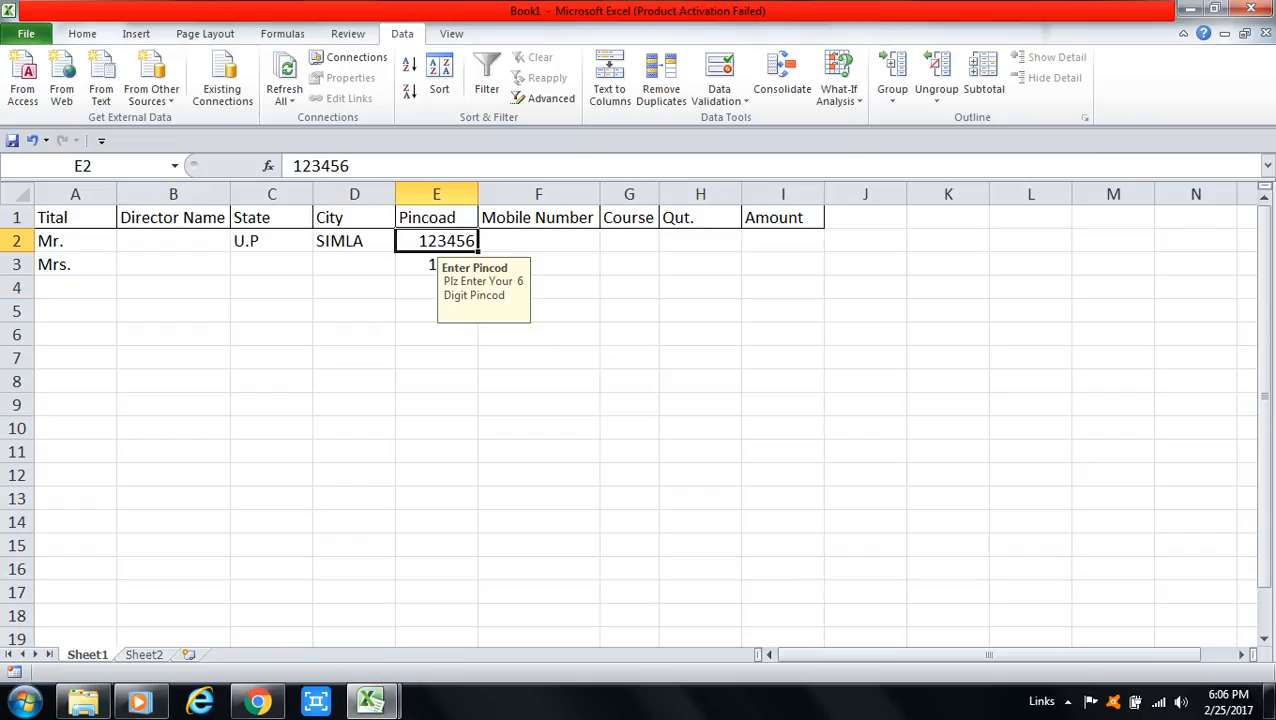
# Step: Reset the mixed validation on E2:E16 and set the error alert style to Information
pyautogui.moveTo(436, 241); pyautogui.dragTo(436, 569)
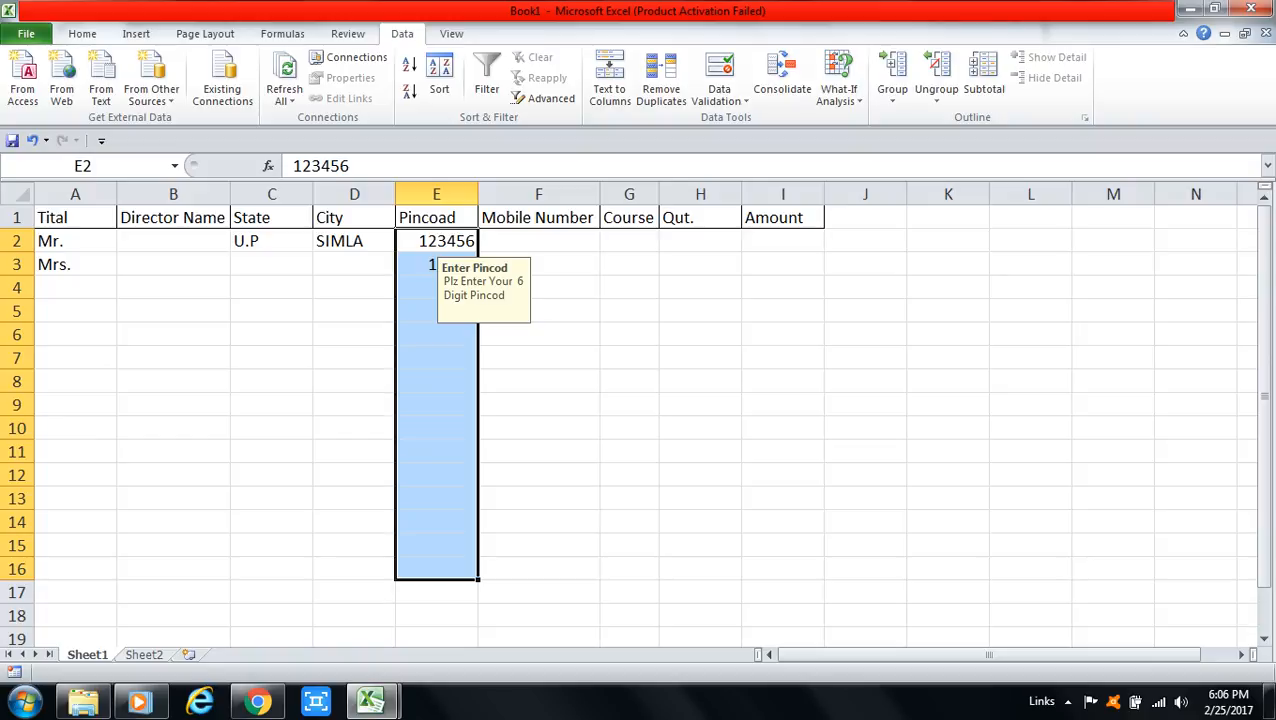
pyautogui.click(722, 100)
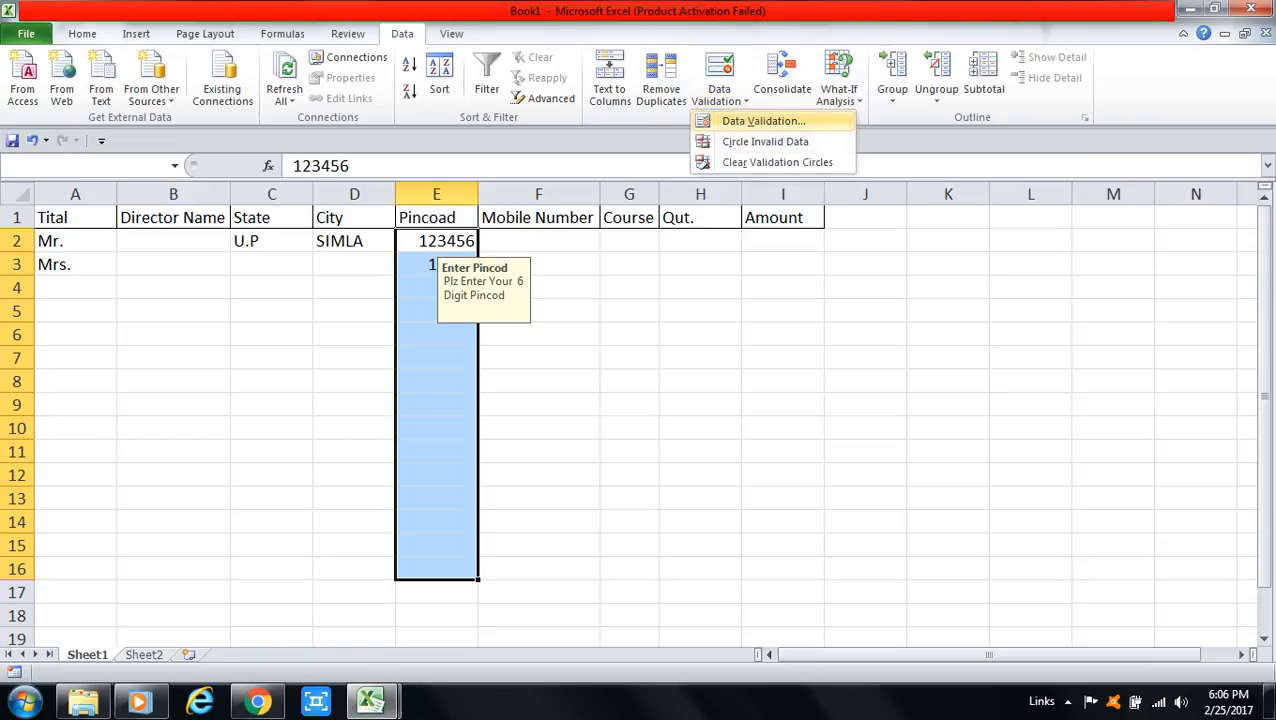
pyautogui.click(763, 120)
pyautogui.click(601, 399)
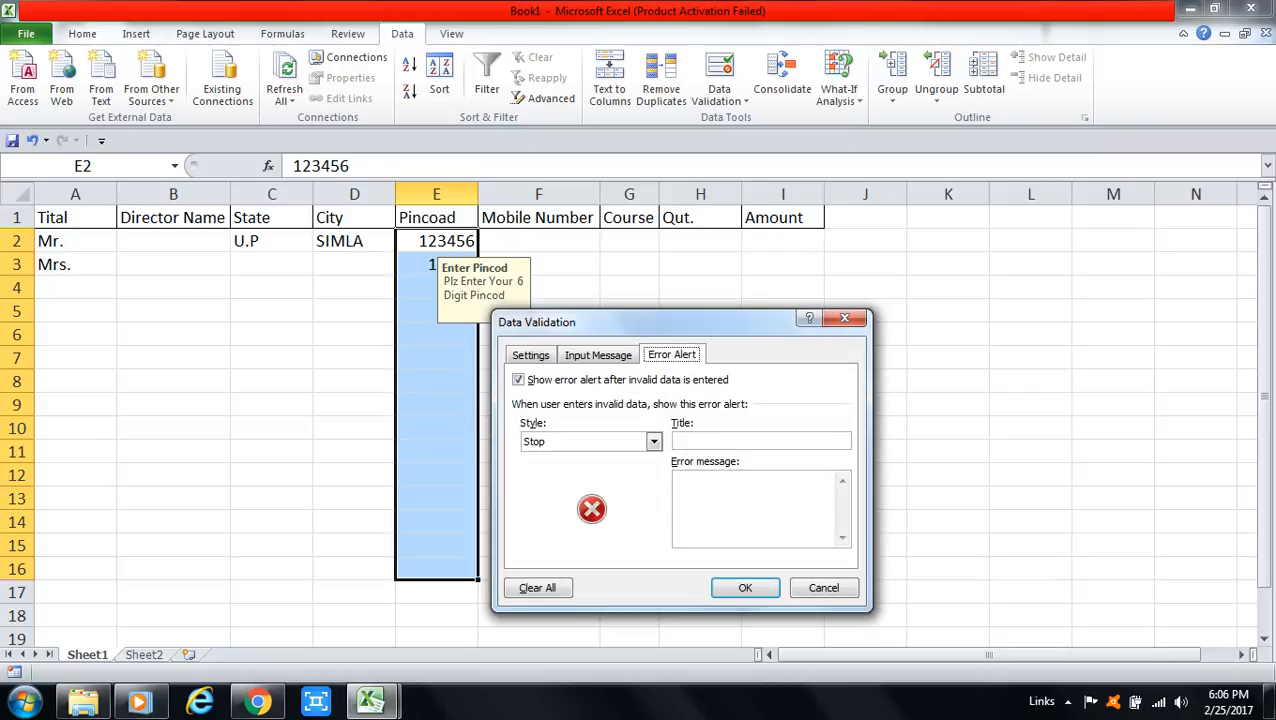
pyautogui.click(654, 442)
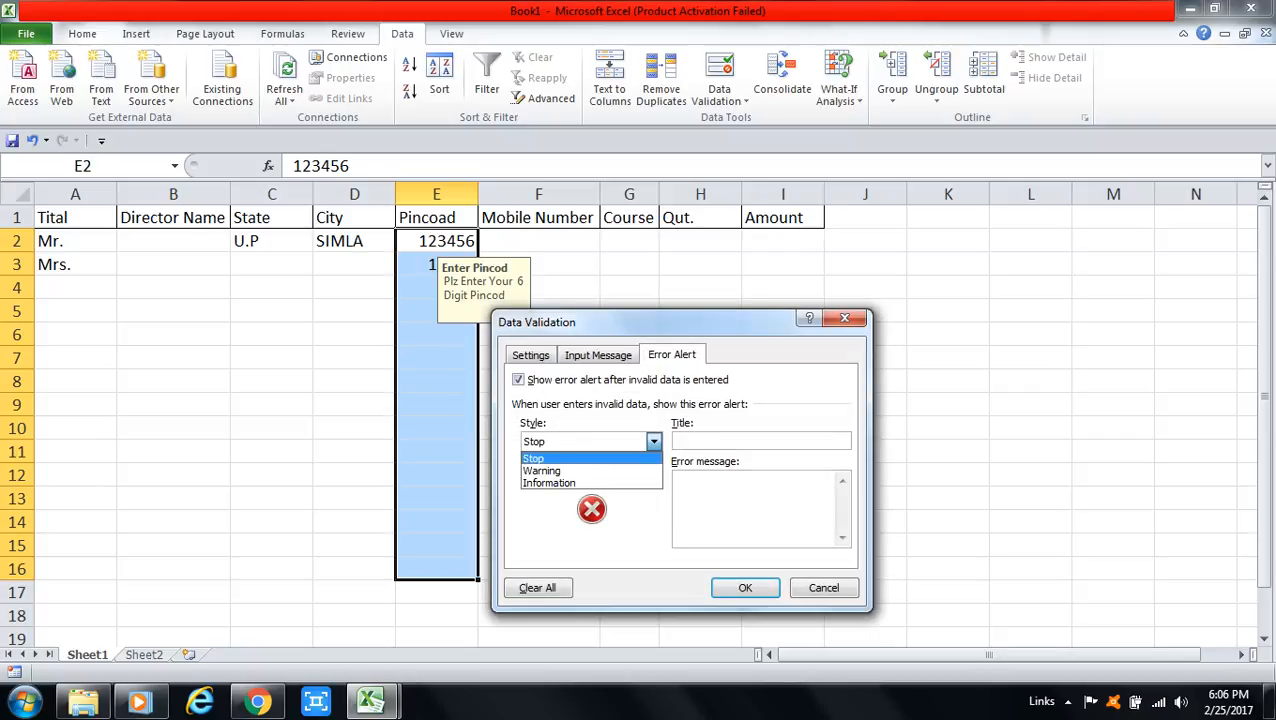
pyautogui.click(550, 483)
# Step: Enter the alert message 'Plz Enter Your 6 Digit Or Valid Pincod' with title 'Pincod'
pyautogui.click(700, 485)
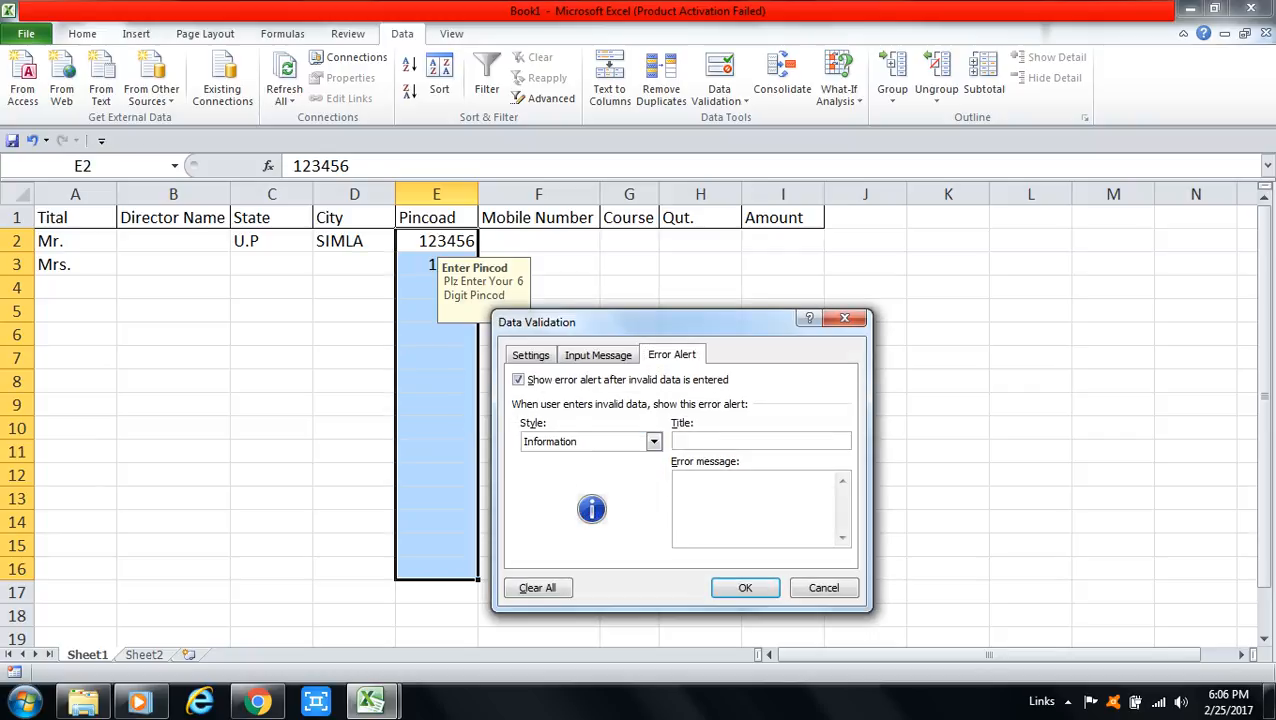
pyautogui.write('Plz Enter Your 6 Digit Or Valid Pincod')
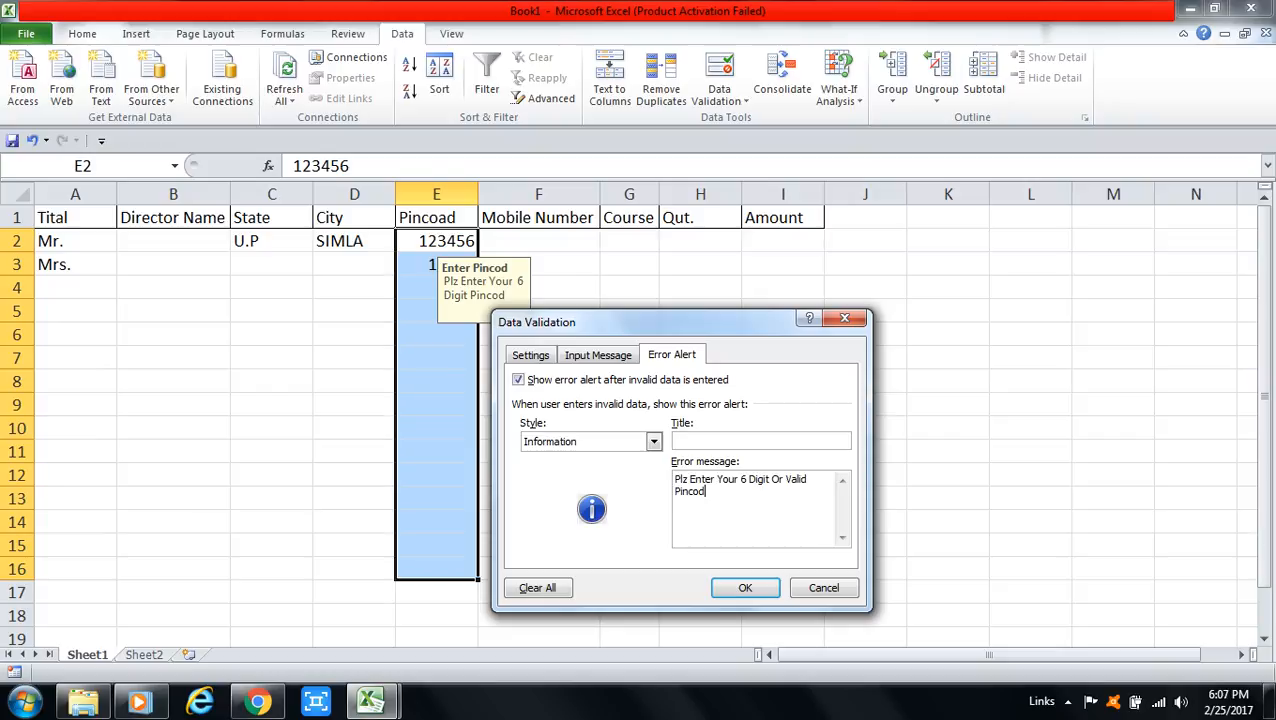
pyautogui.click(676, 441)
pyautogui.write('i')
pyautogui.press('BackSpace')
pyautogui.write('Plncod')
pyautogui.press('Return')
pyautogui.keyDown('ctrl'); pyautogui.scroll(1, 638, 410); pyautogui.keyUp('ctrl')
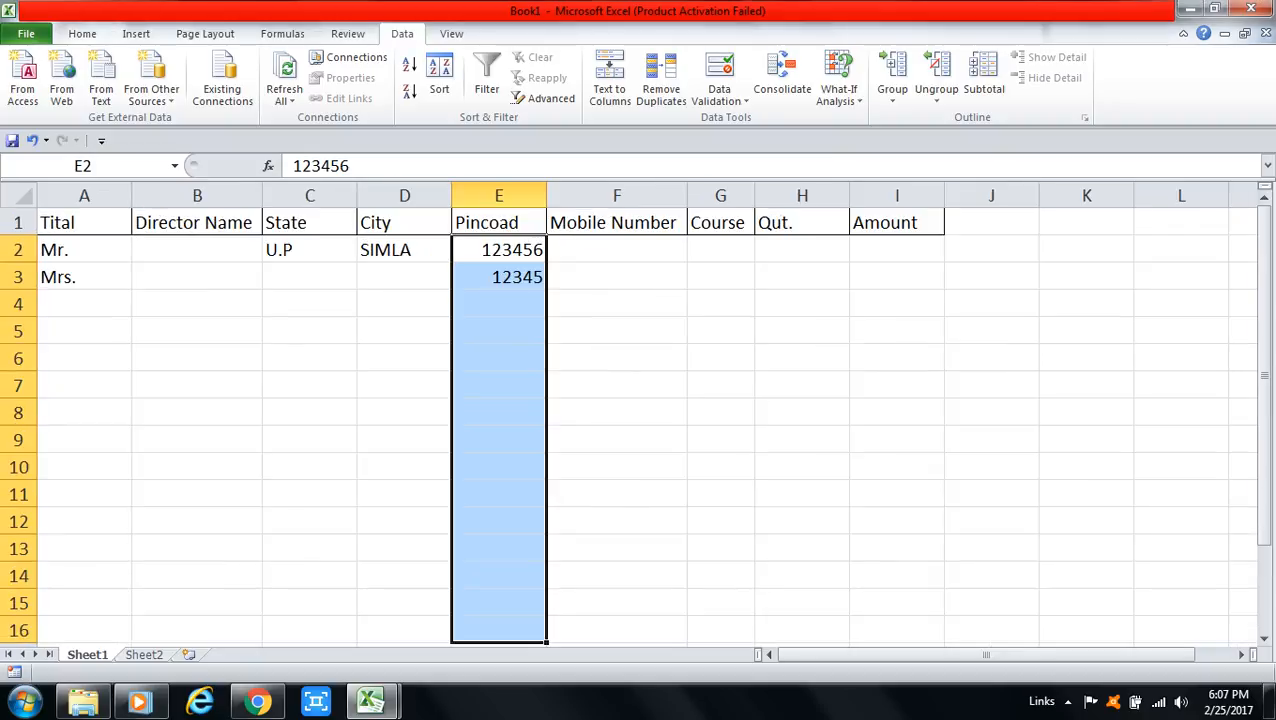
# Step: Enter test pincodes 3456 in E4 and 456 in E5, and replace E2 with 345
pyautogui.click(499, 304)
pyautogui.write('3456')
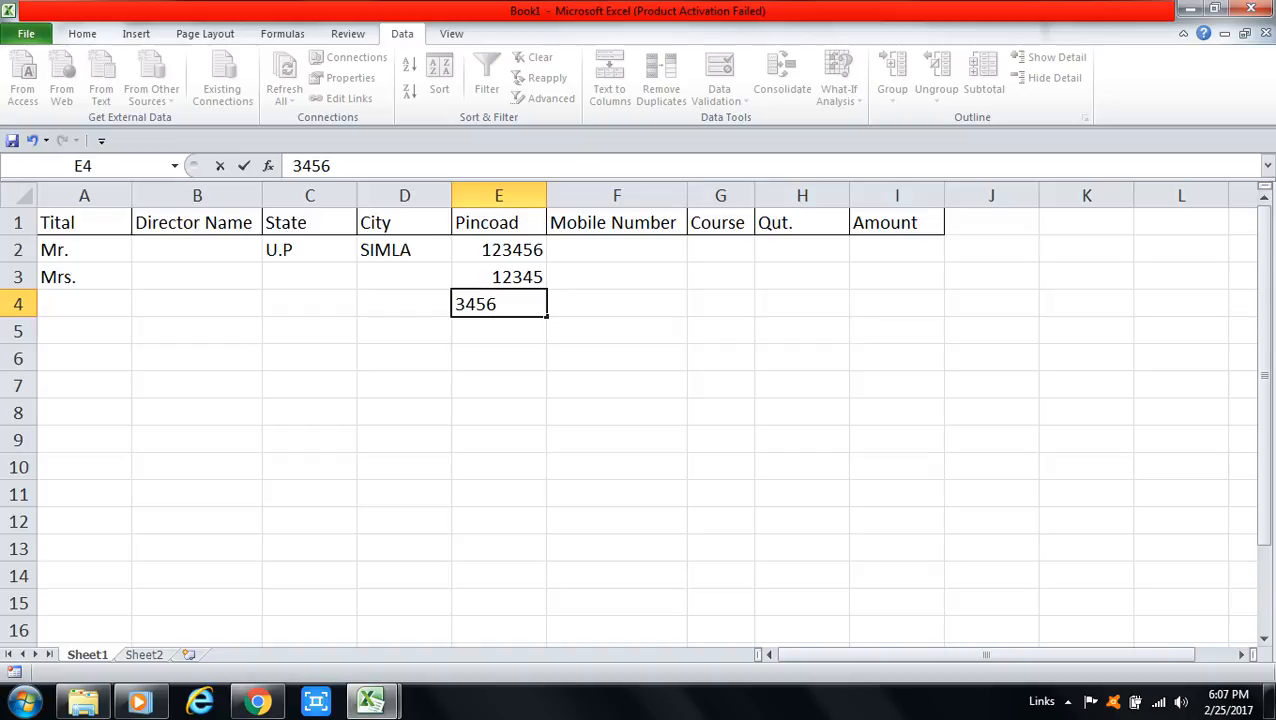
pyautogui.press('Return')
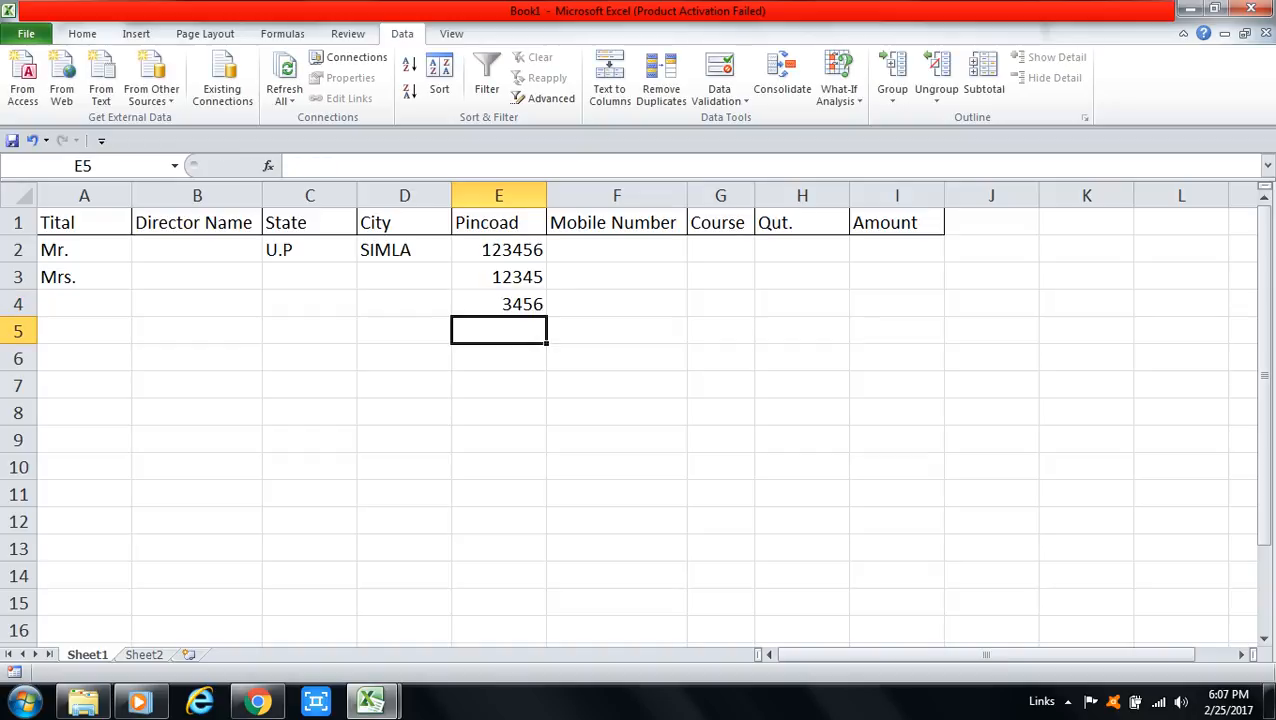
pyautogui.write('456')
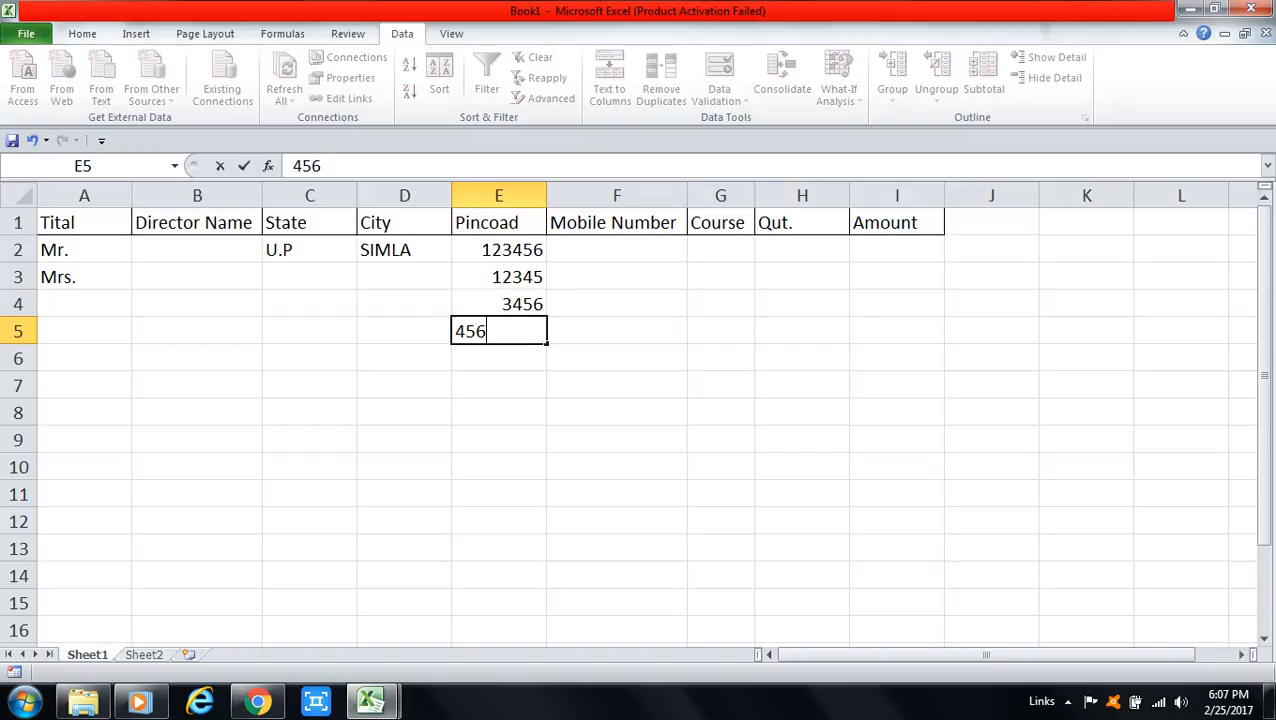
pyautogui.press('Return')
pyautogui.click(499, 250)
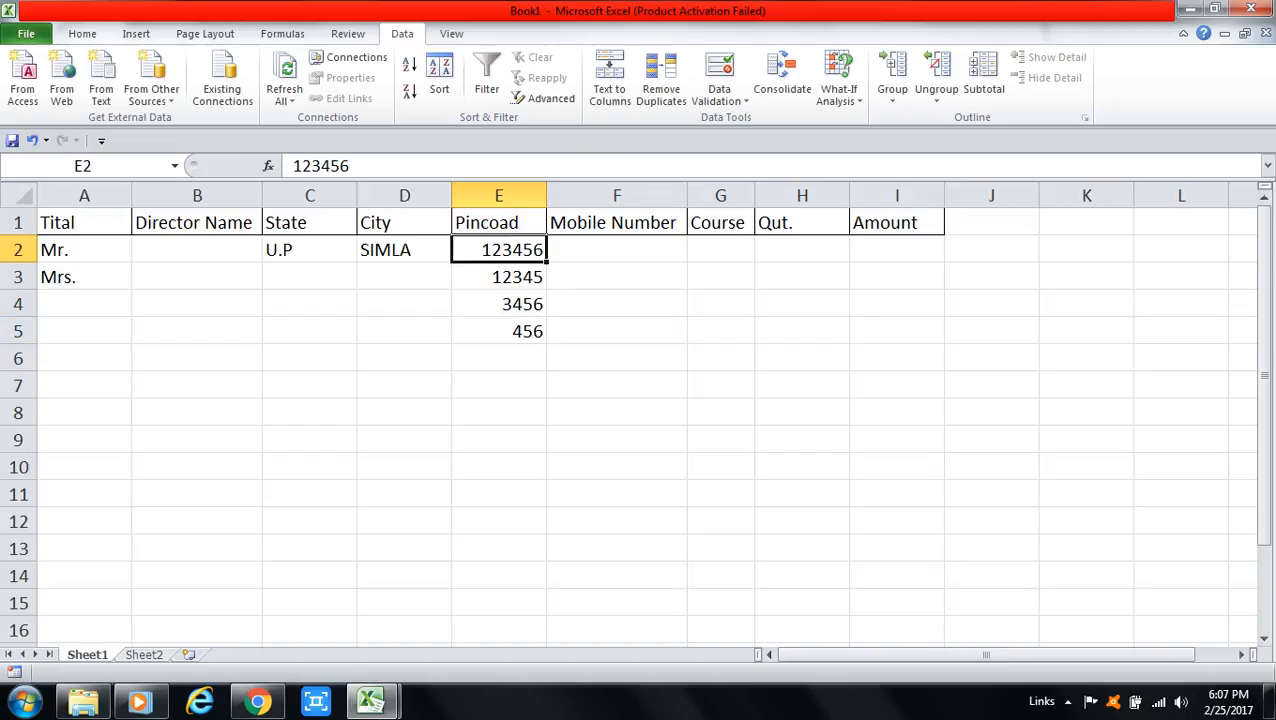
pyautogui.write('345')
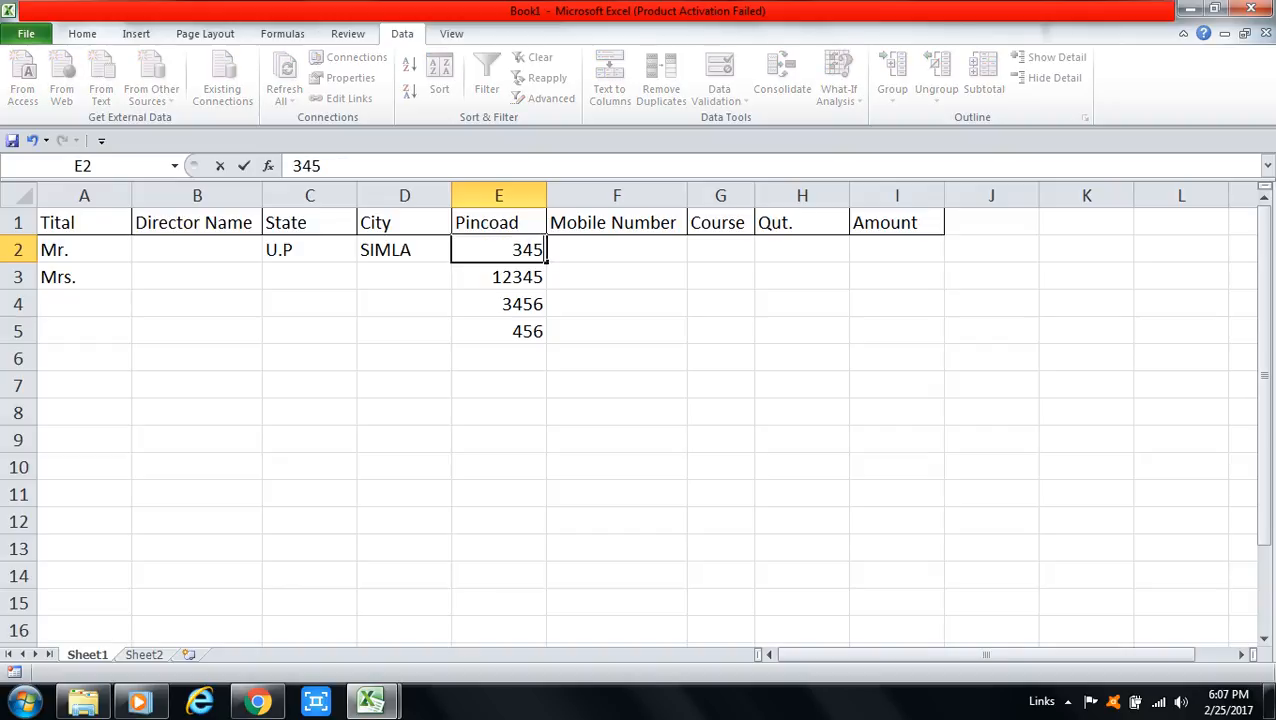
pyautogui.press('Return')
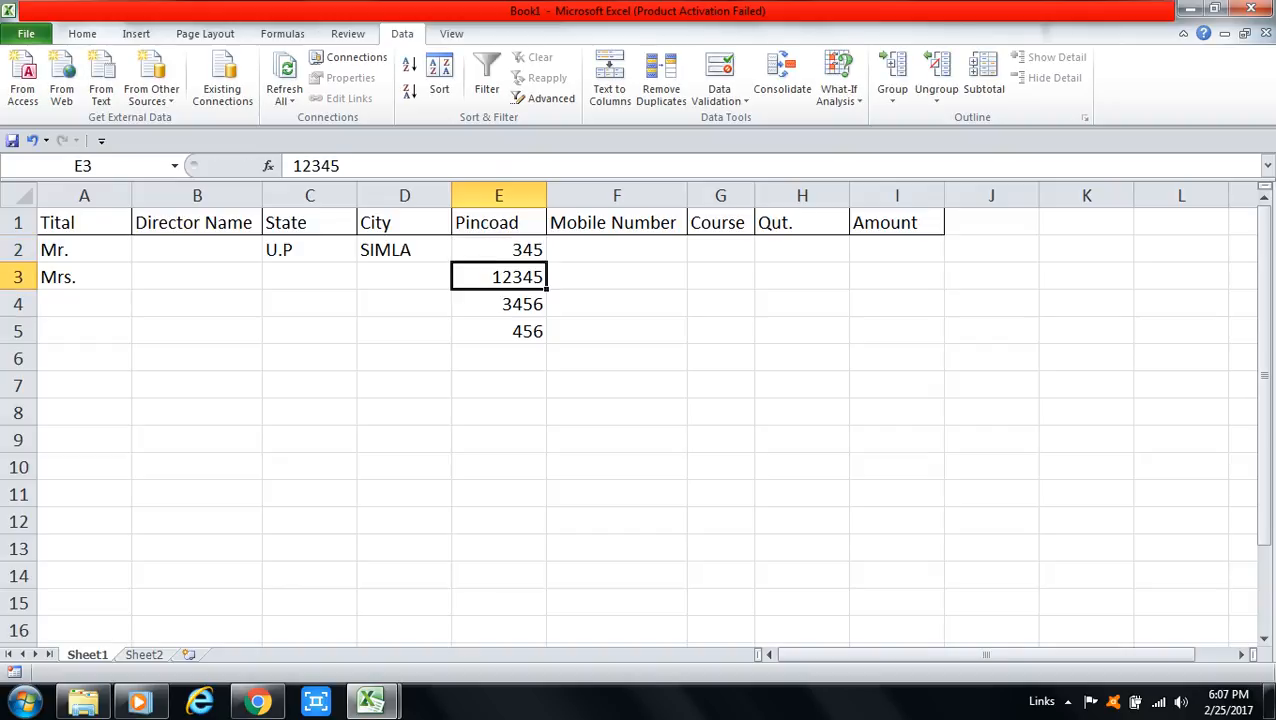
pyautogui.click(499, 250)
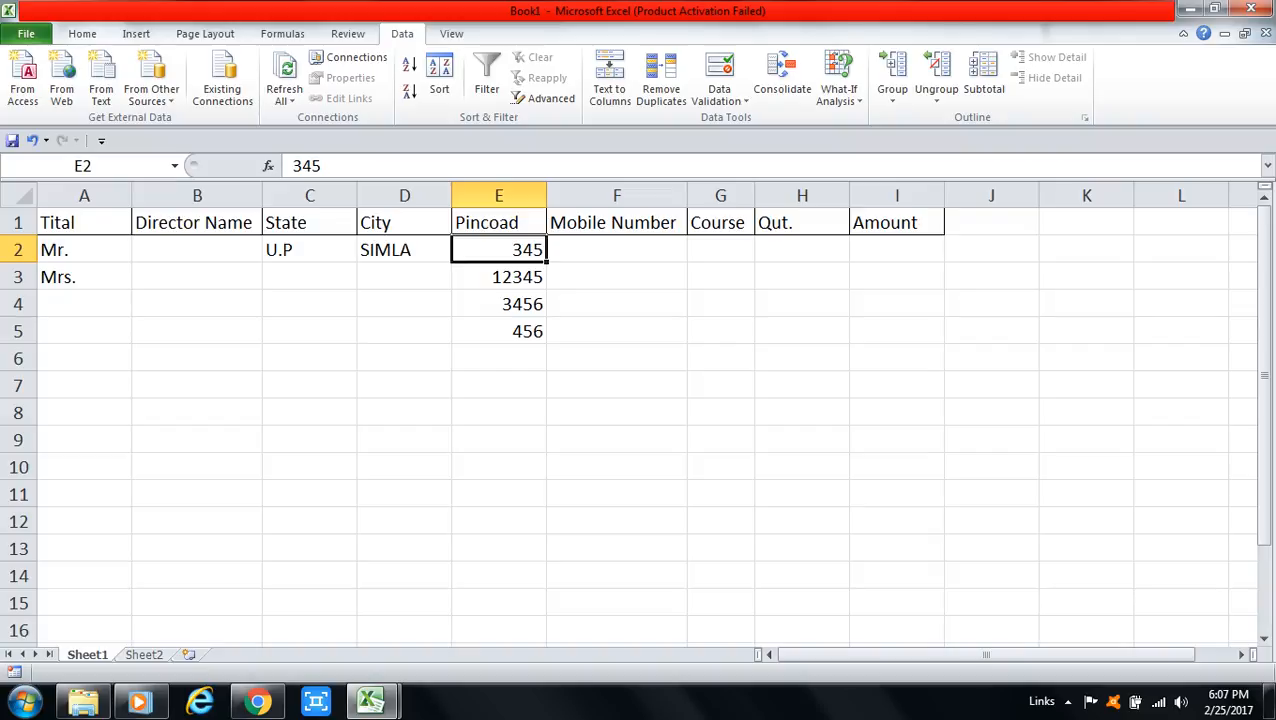
pyautogui.click(617, 250)
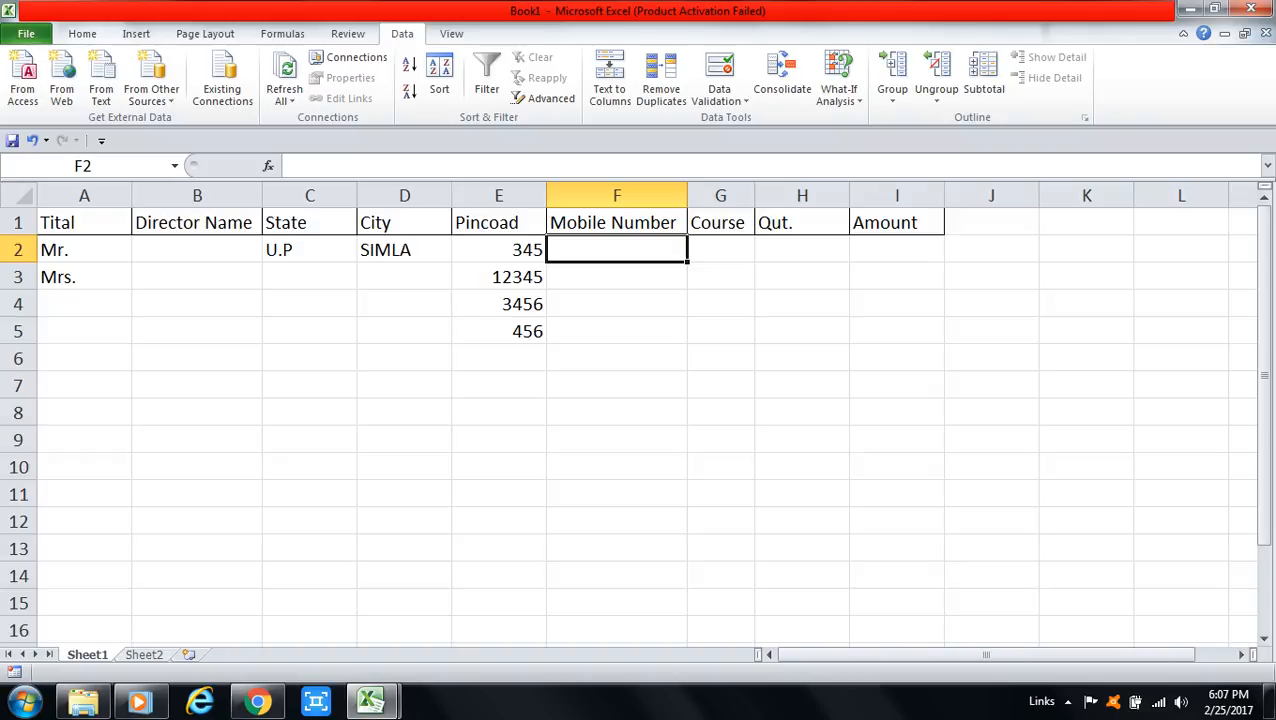
# Step: Set Data Validation on F2:F16 to allow Text length equal to 10
pyautogui.moveTo(617, 250); pyautogui.dragTo(617, 630)
pyautogui.click(719, 98)
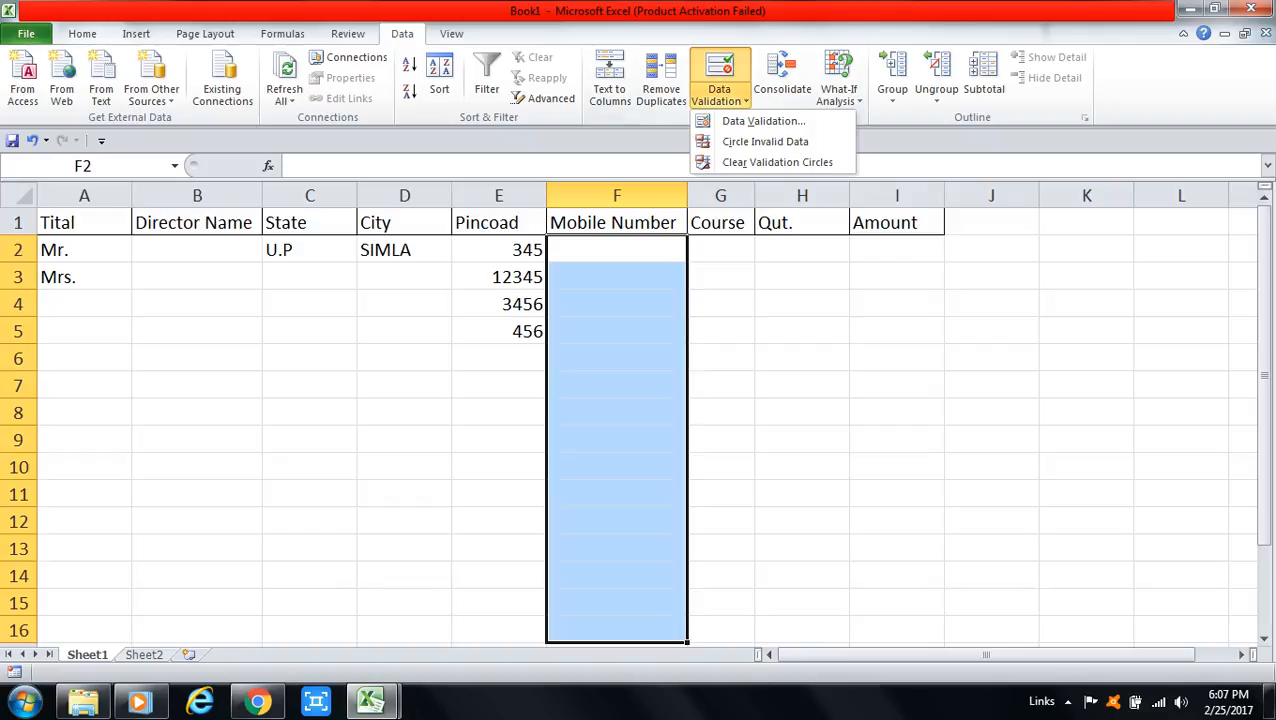
pyautogui.click(763, 120)
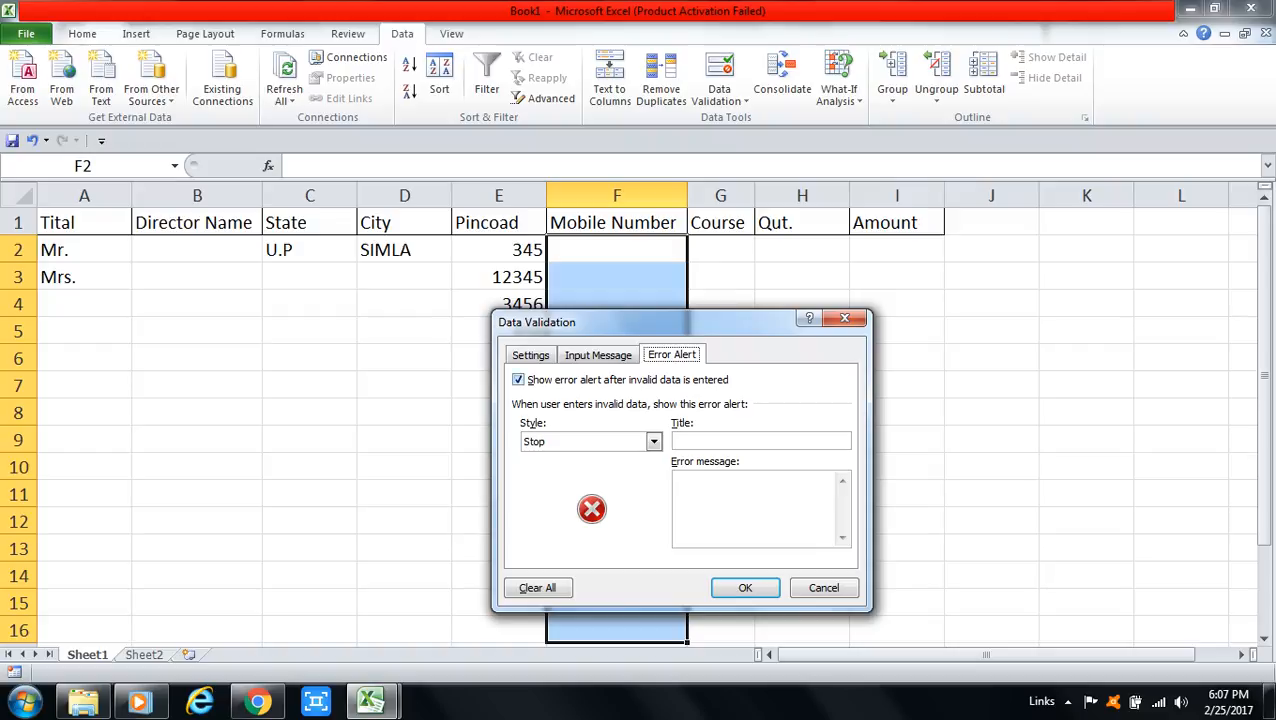
pyautogui.click(530, 355)
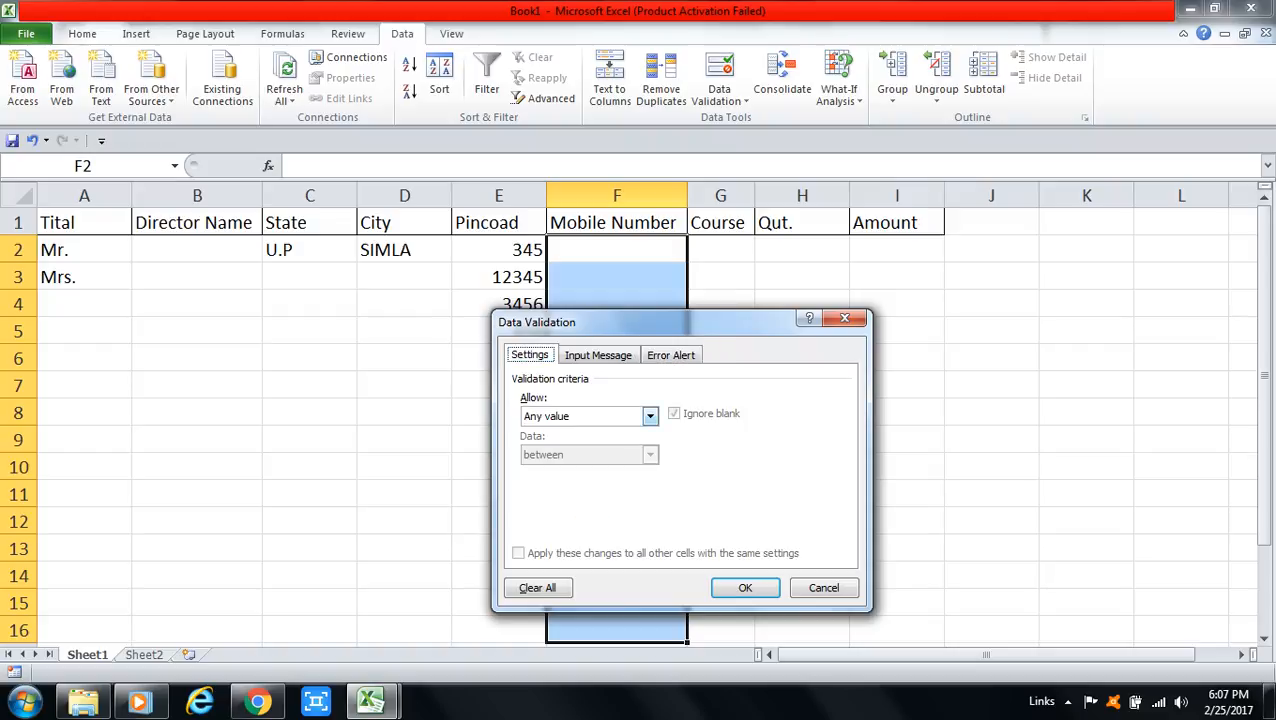
pyautogui.click(650, 416)
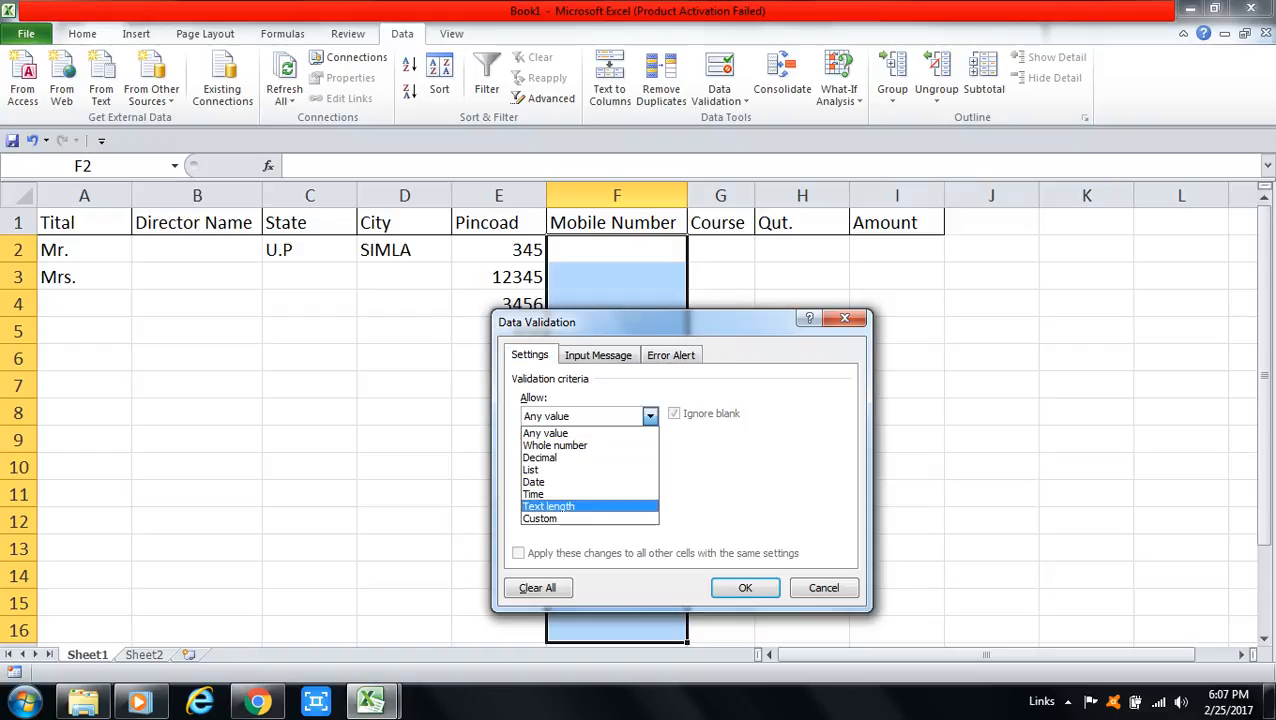
pyautogui.click(560, 510)
pyautogui.click(650, 455)
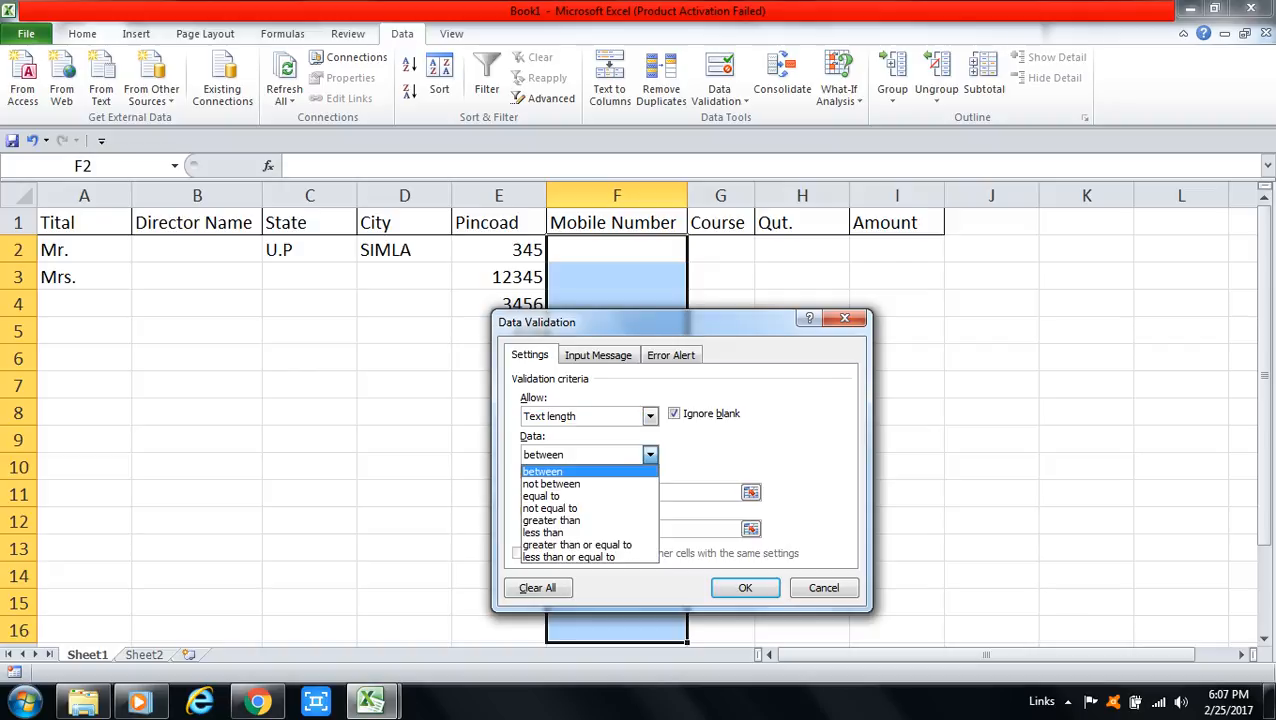
pyautogui.click(560, 505)
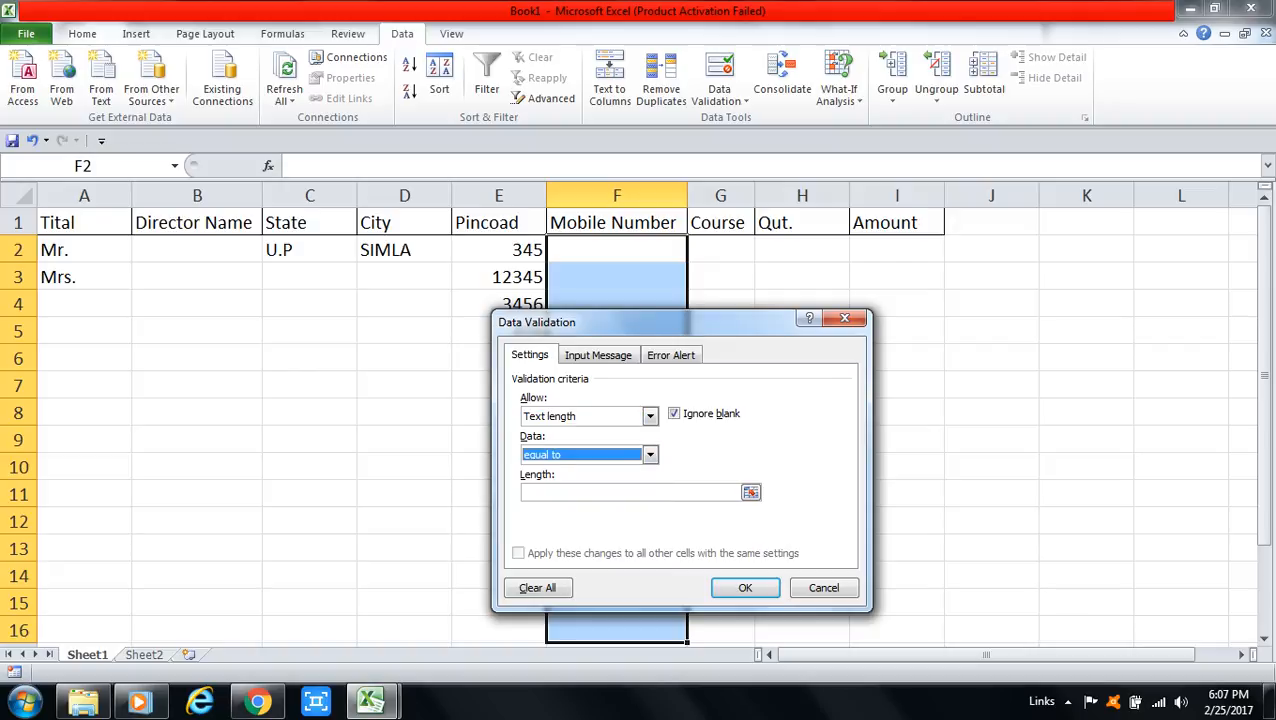
pyautogui.click(524, 492)
pyautogui.write('1')
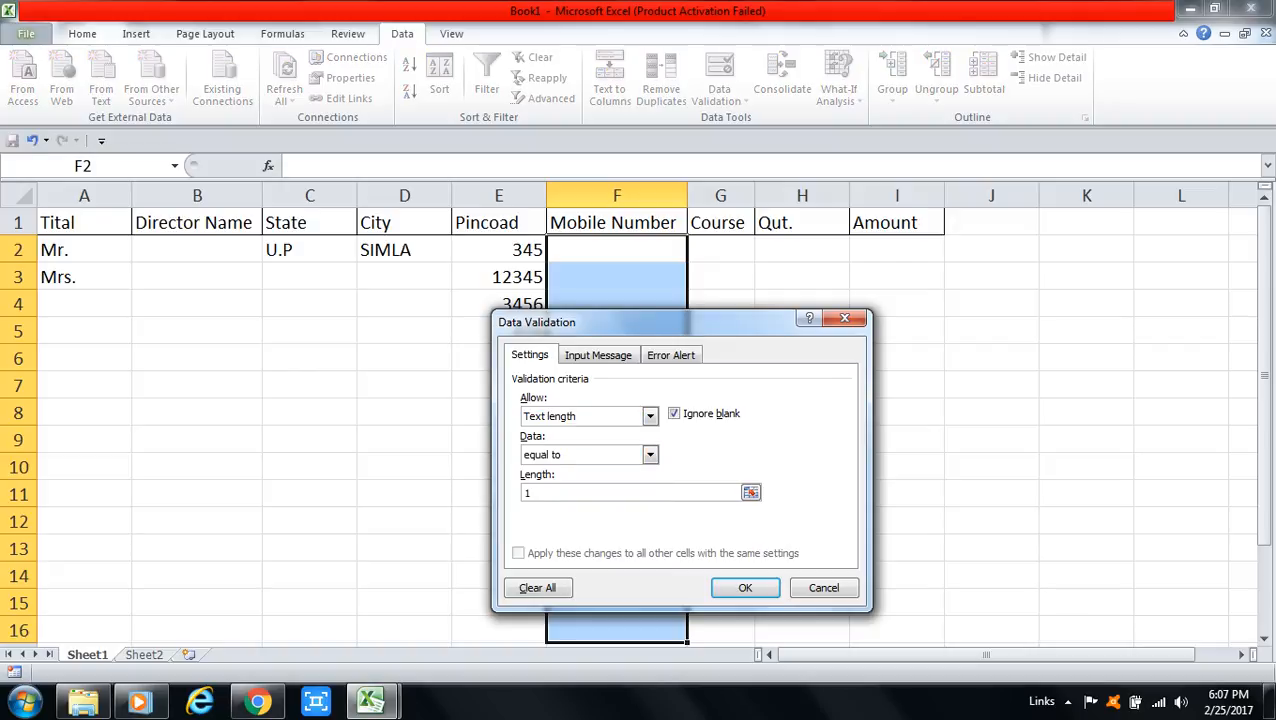
pyautogui.write('0')
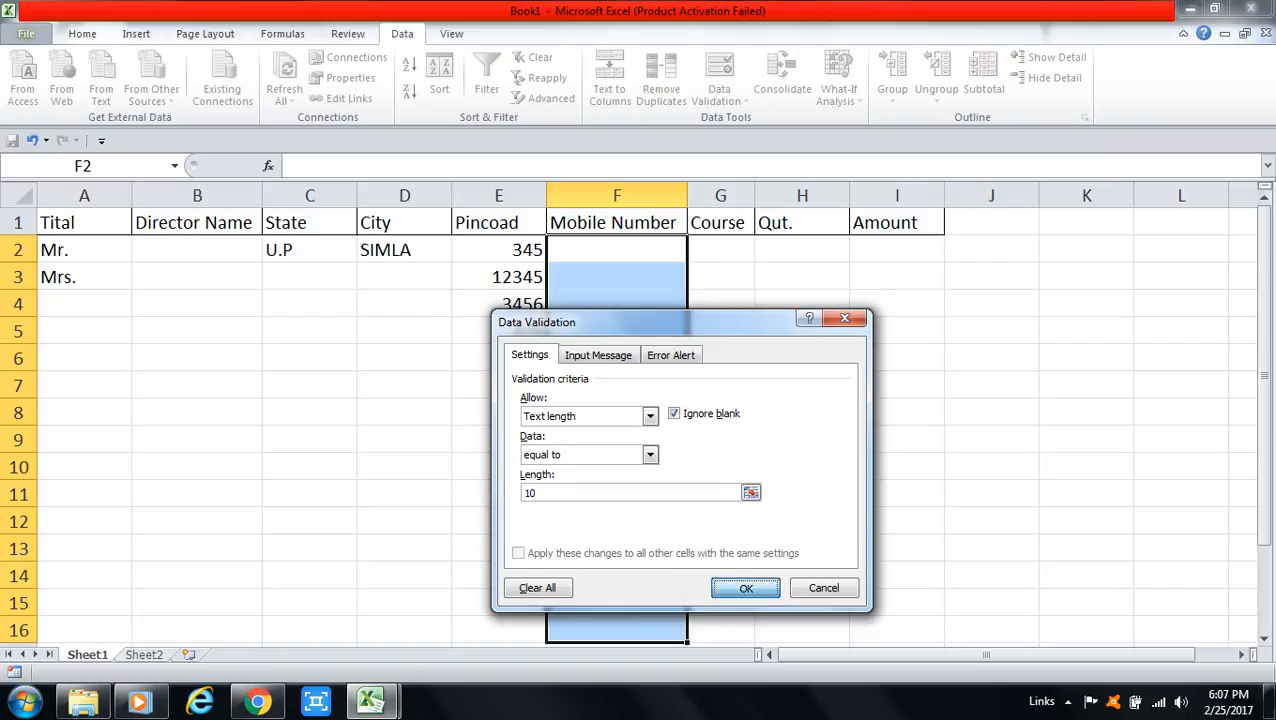
# Step: Apply the 10-character rule, see an 8-digit number rejected, then enter a 10-digit mobile number in F2
pyautogui.press('Return')
pyautogui.click(616, 249)
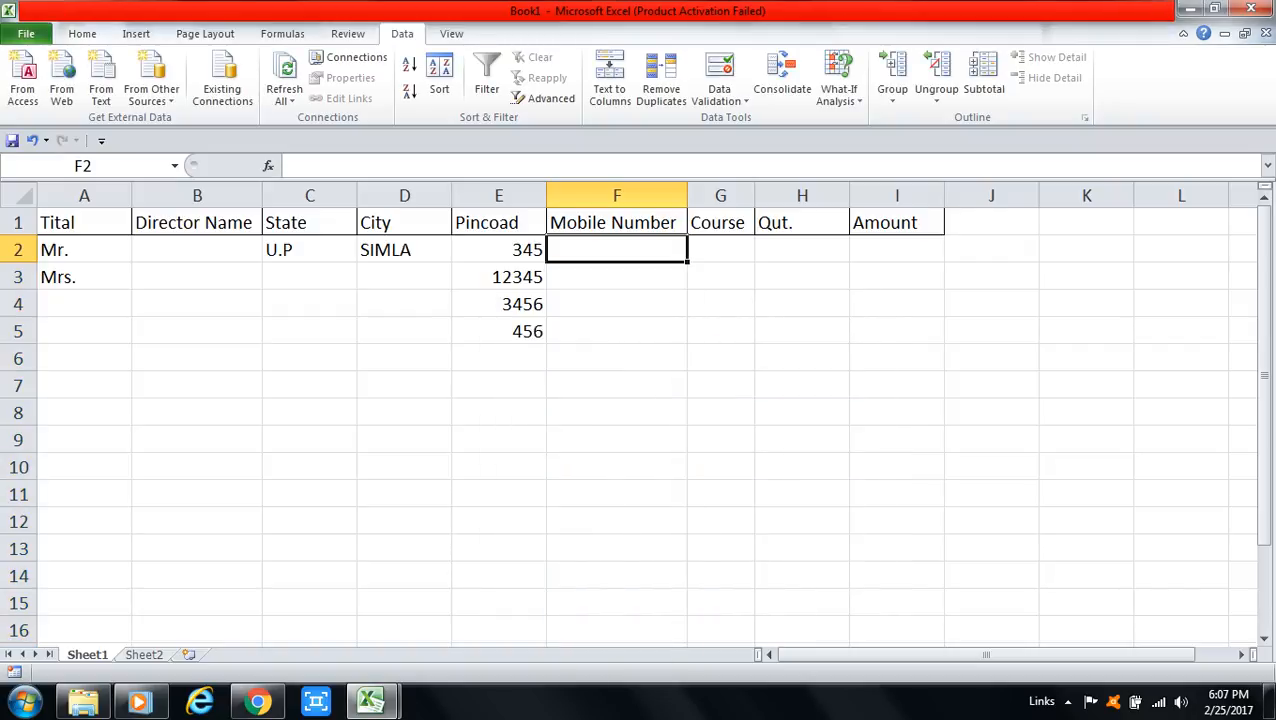
pyautogui.write('87')
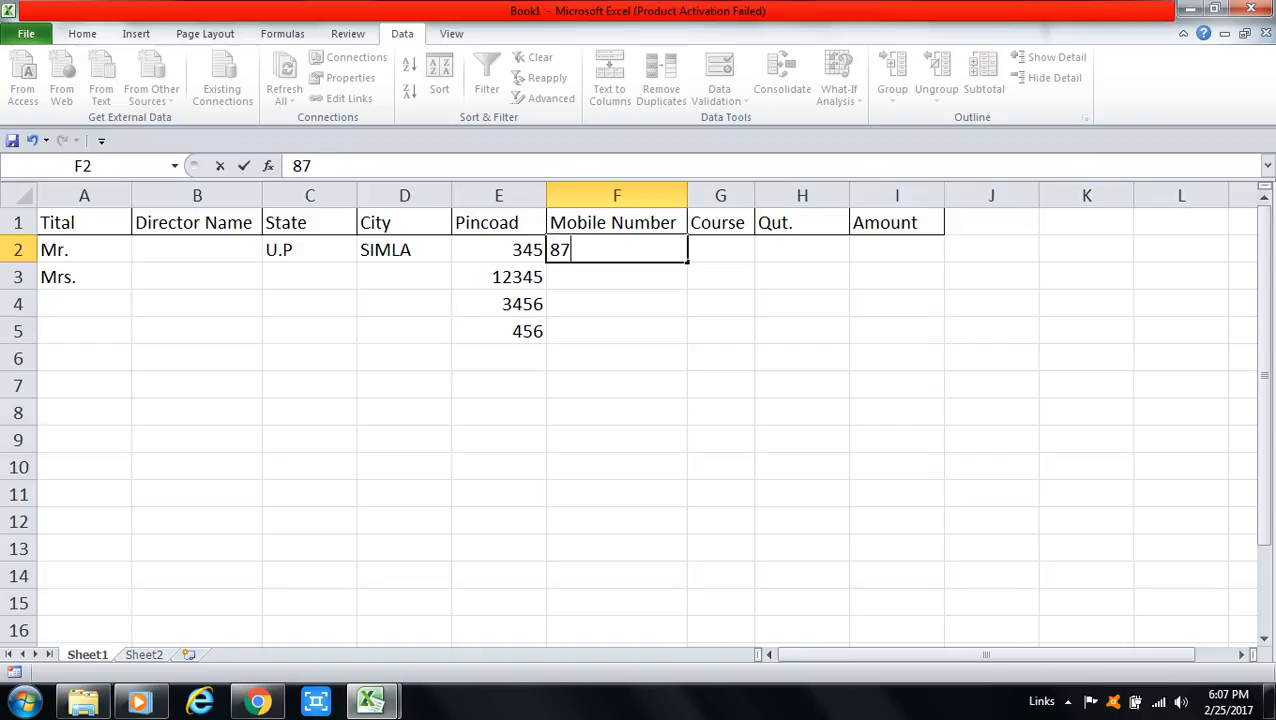
pyautogui.write('654321')
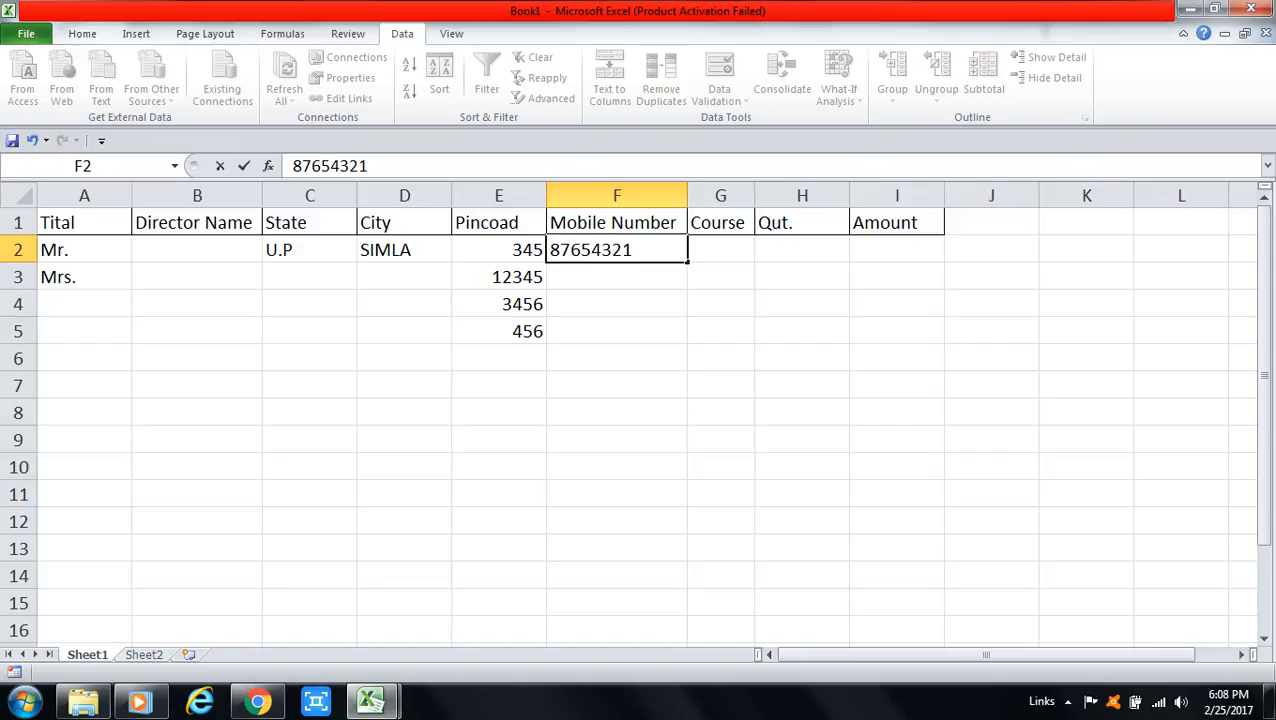
pyautogui.press('Return')
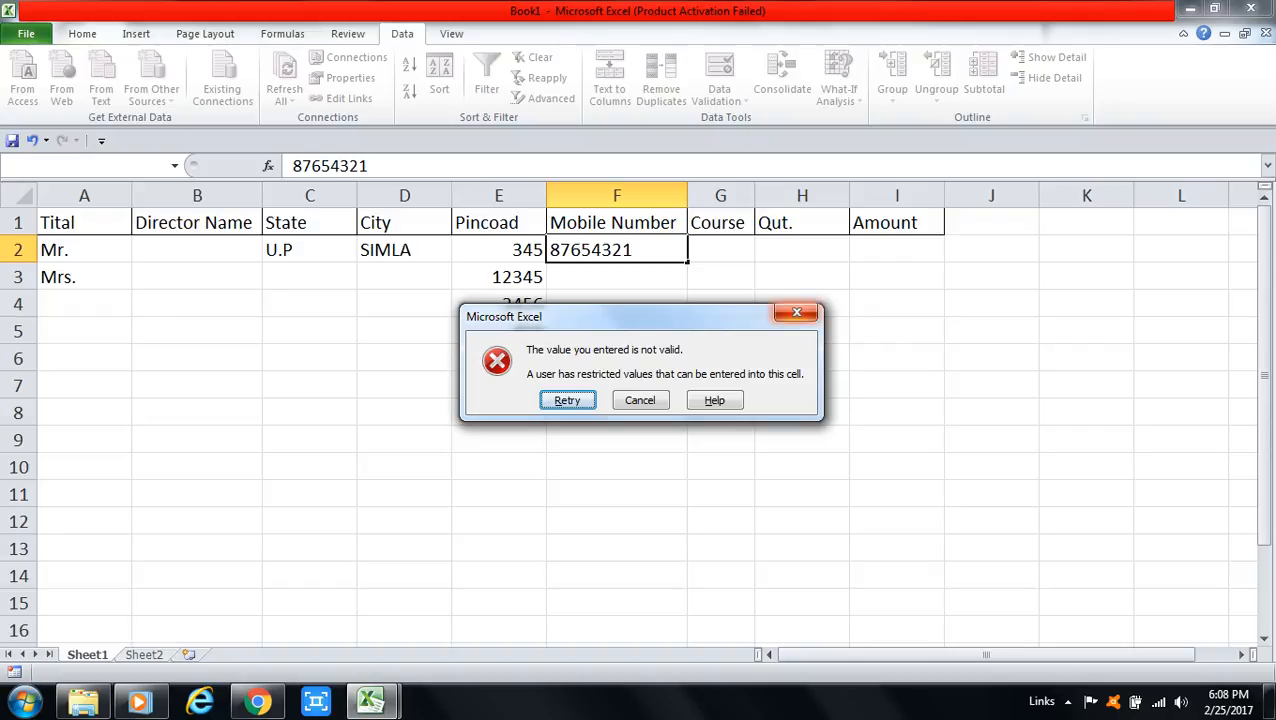
pyautogui.click(797, 313)
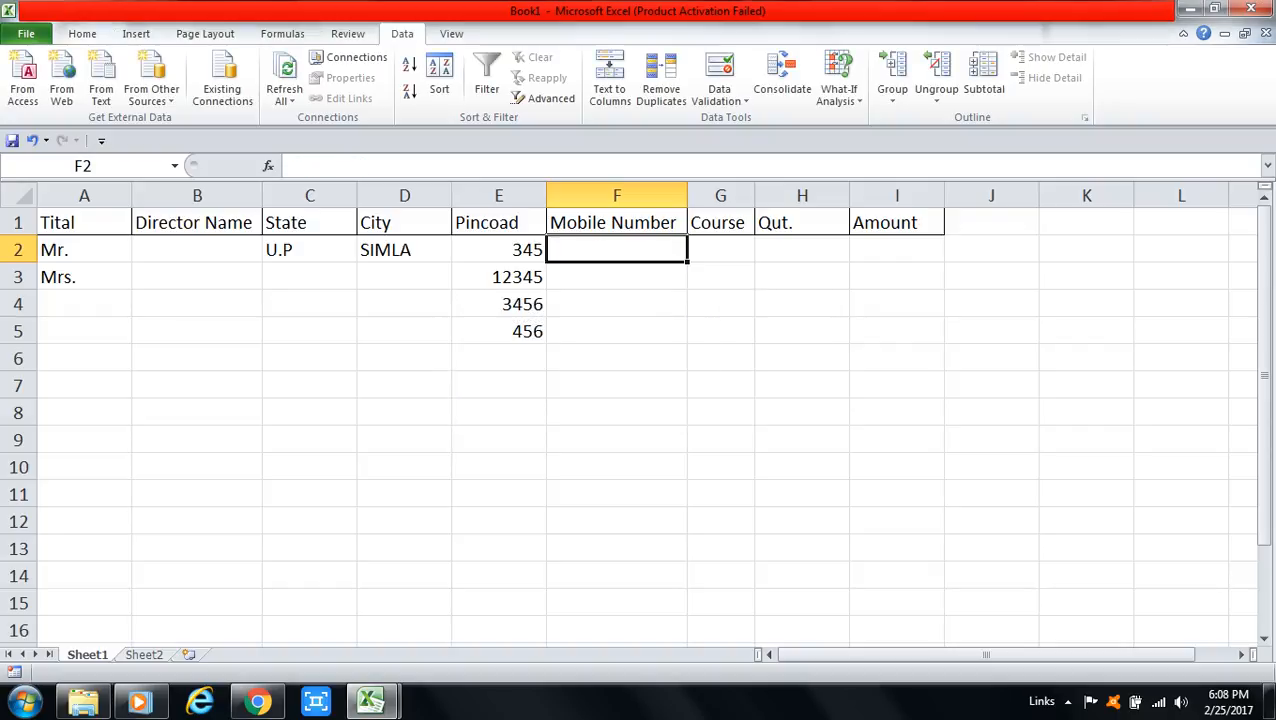
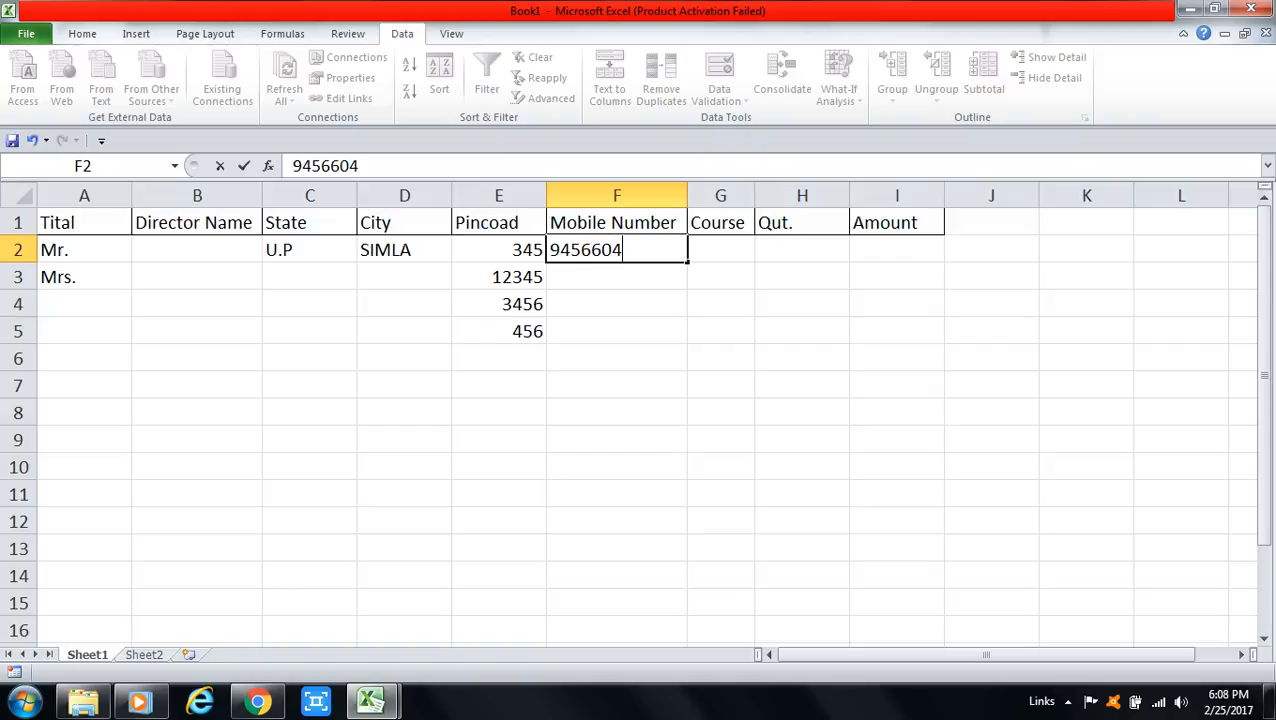
pyautogui.press('Return')
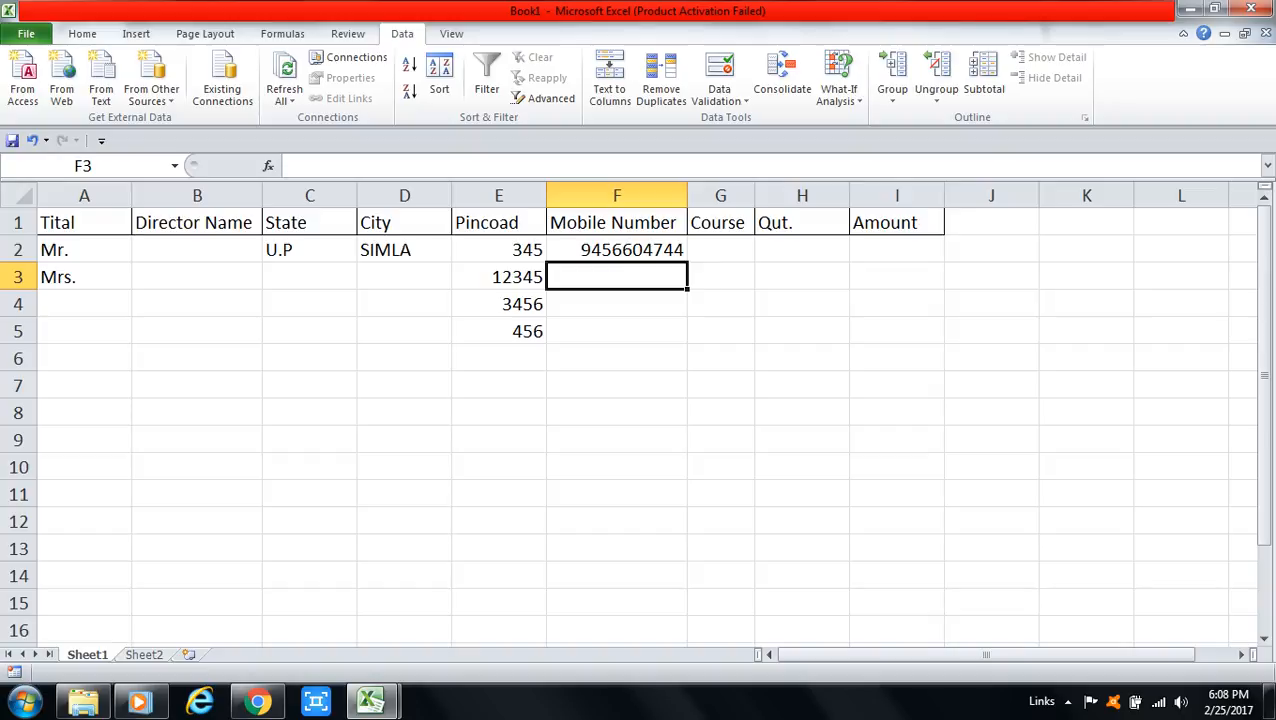
# Step: Select the Qut. cells H2:H10
pyautogui.click(720, 249)
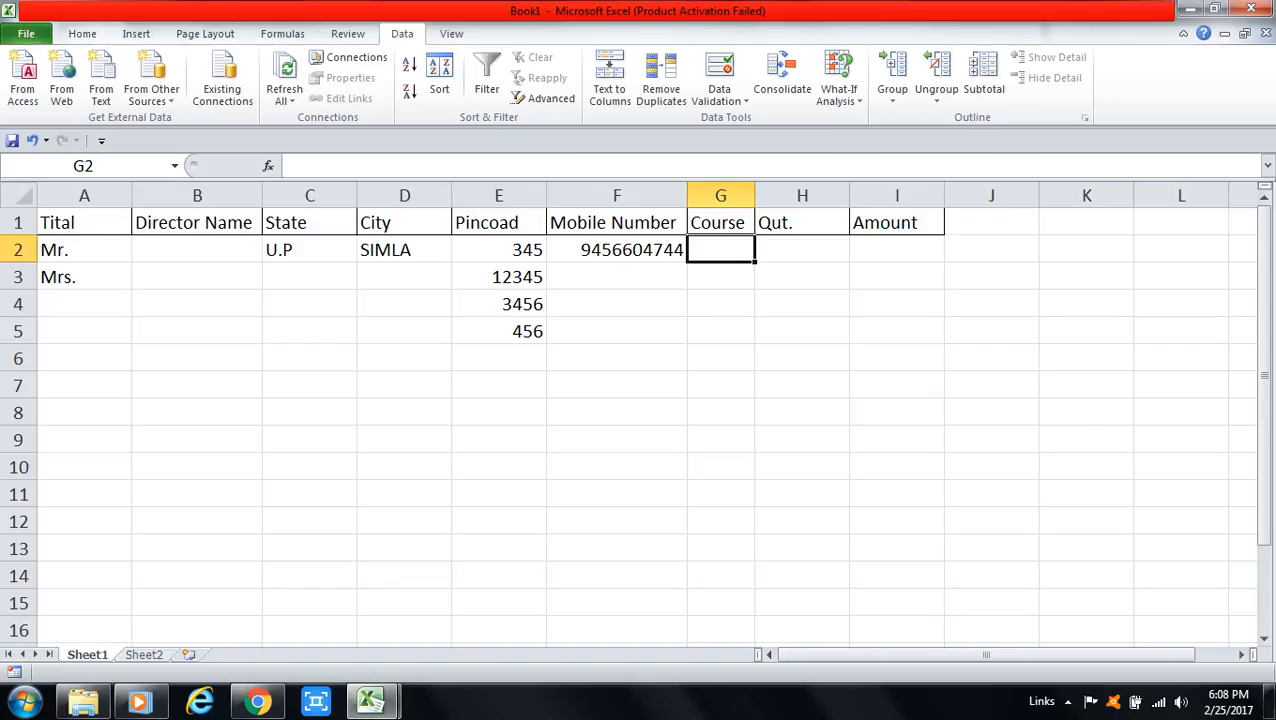
pyautogui.click(802, 250)
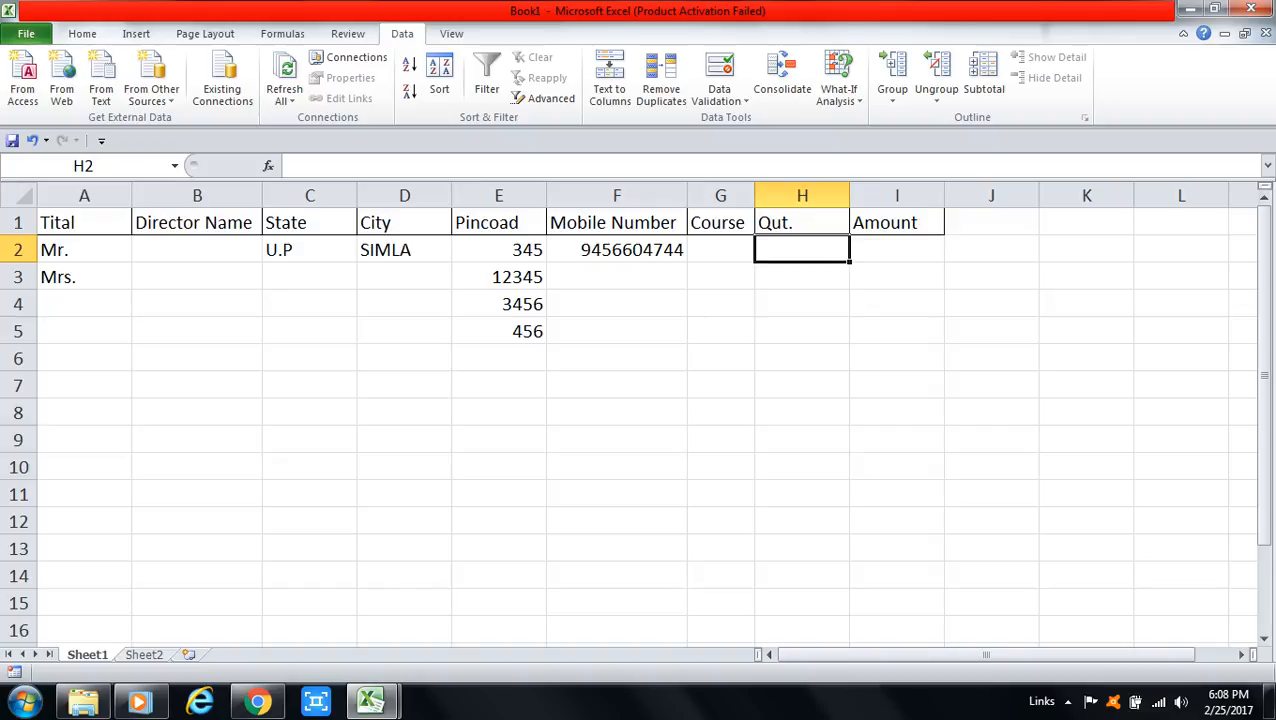
pyautogui.hotkey('shift', 'Down')
pyautogui.hotkey('shift', 'Down')
pyautogui.hotkey('shift', 'Down')
pyautogui.hotkey('shift', 'Down')
pyautogui.hotkey('shift', 'Down')
pyautogui.hotkey('shift', 'Down')
pyautogui.hotkey('shift', 'Down')
pyautogui.hotkey('shift', 'Down')
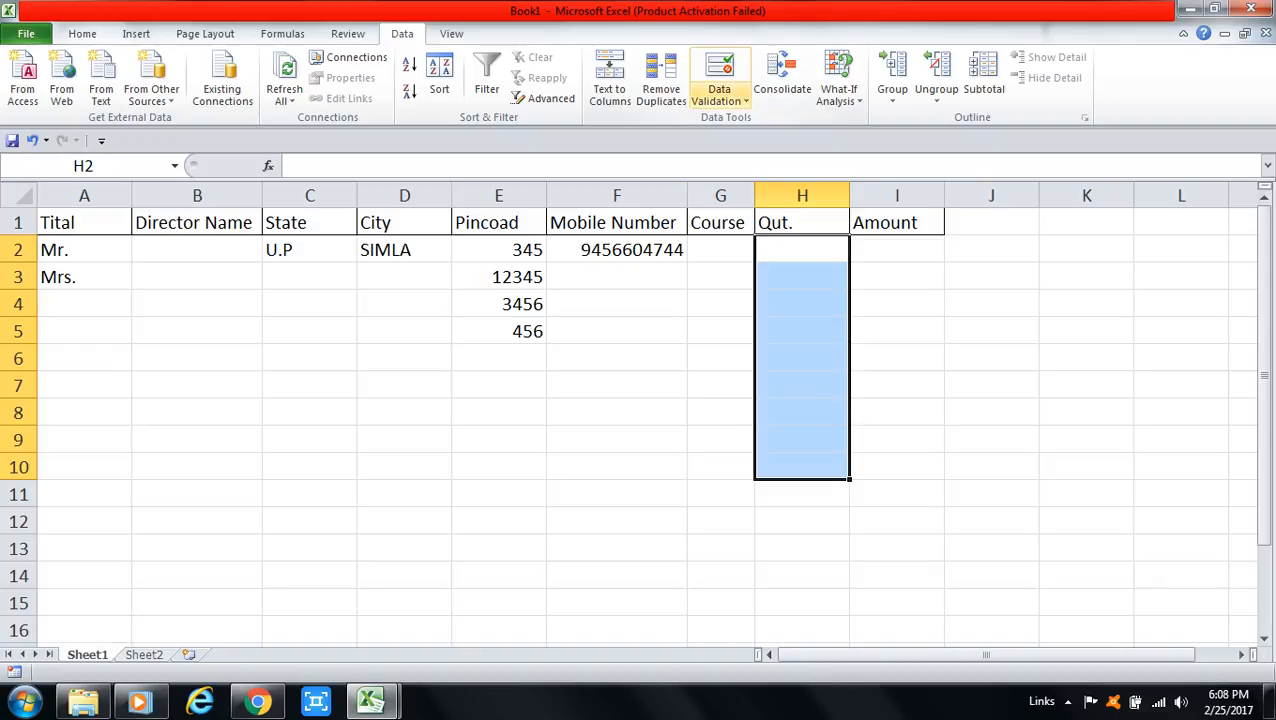
# Step: Set Data Validation on H2:H10 to Whole number, greater than, minimum 0
pyautogui.click(719, 95)
pyautogui.click(760, 121)
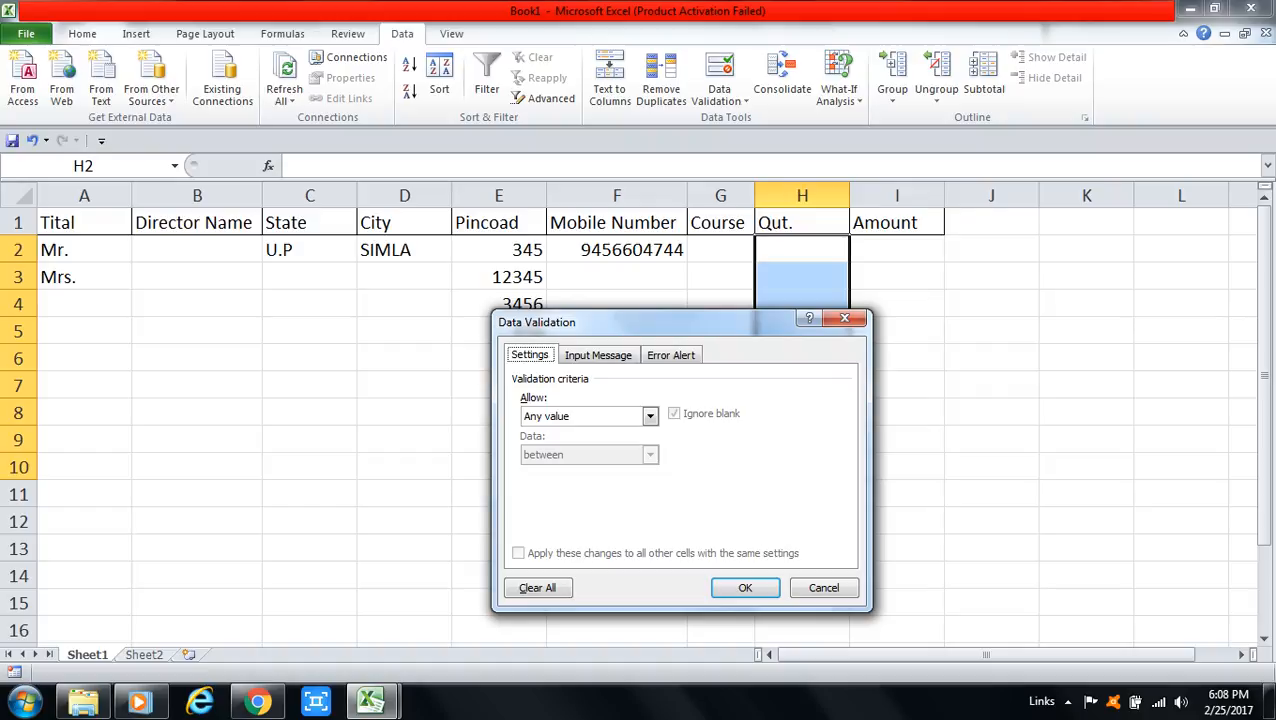
pyautogui.hotkey('alt', 'Down')
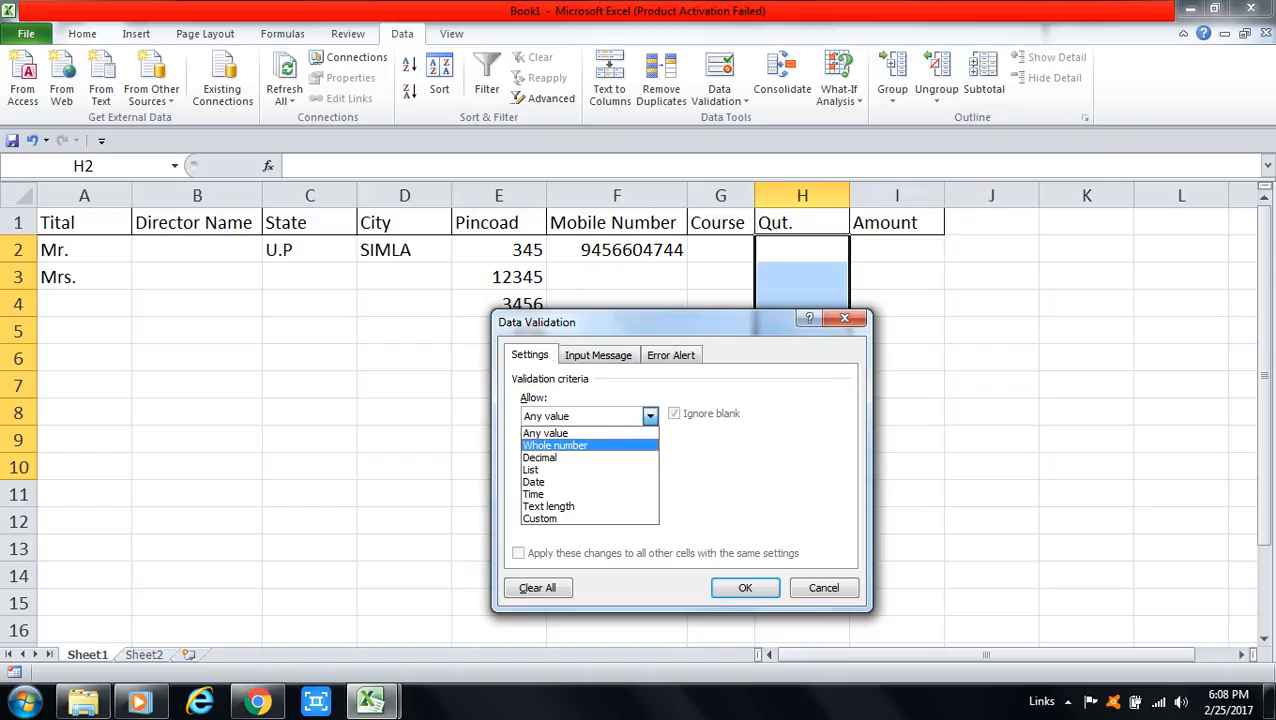
pyautogui.press('Return')
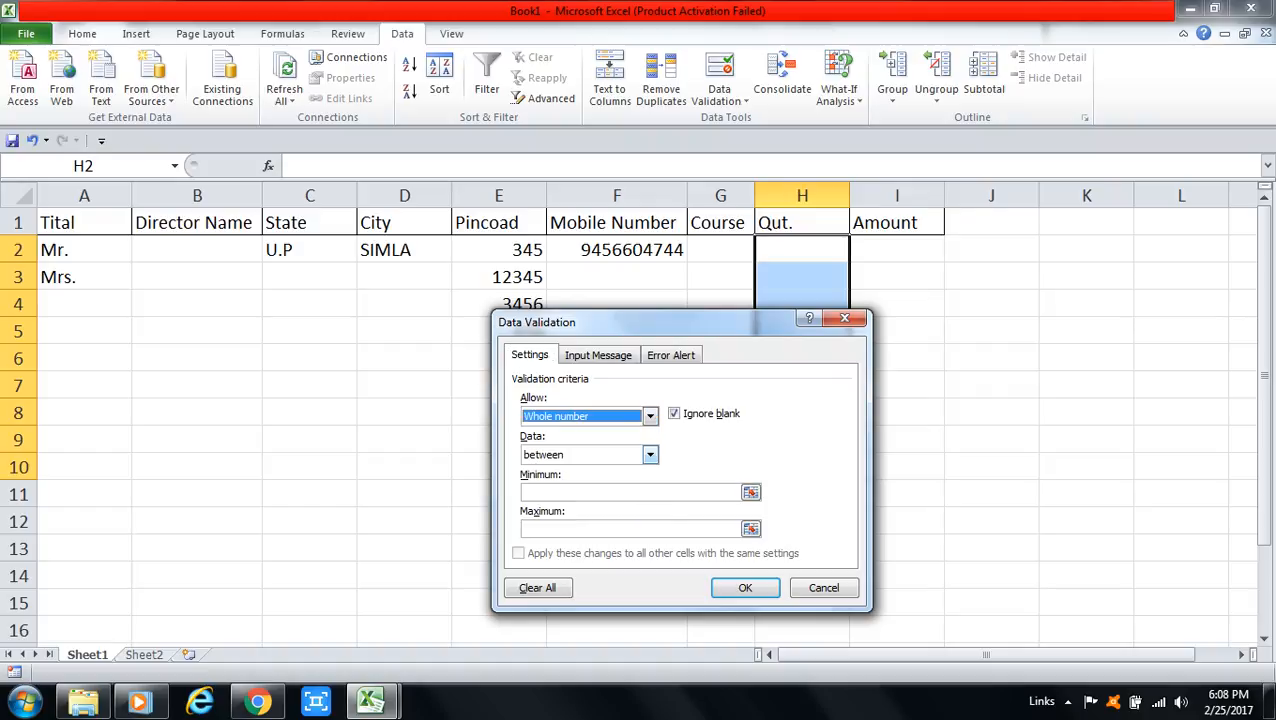
pyautogui.press('Tab')
pyautogui.hotkey('alt', 'Down')
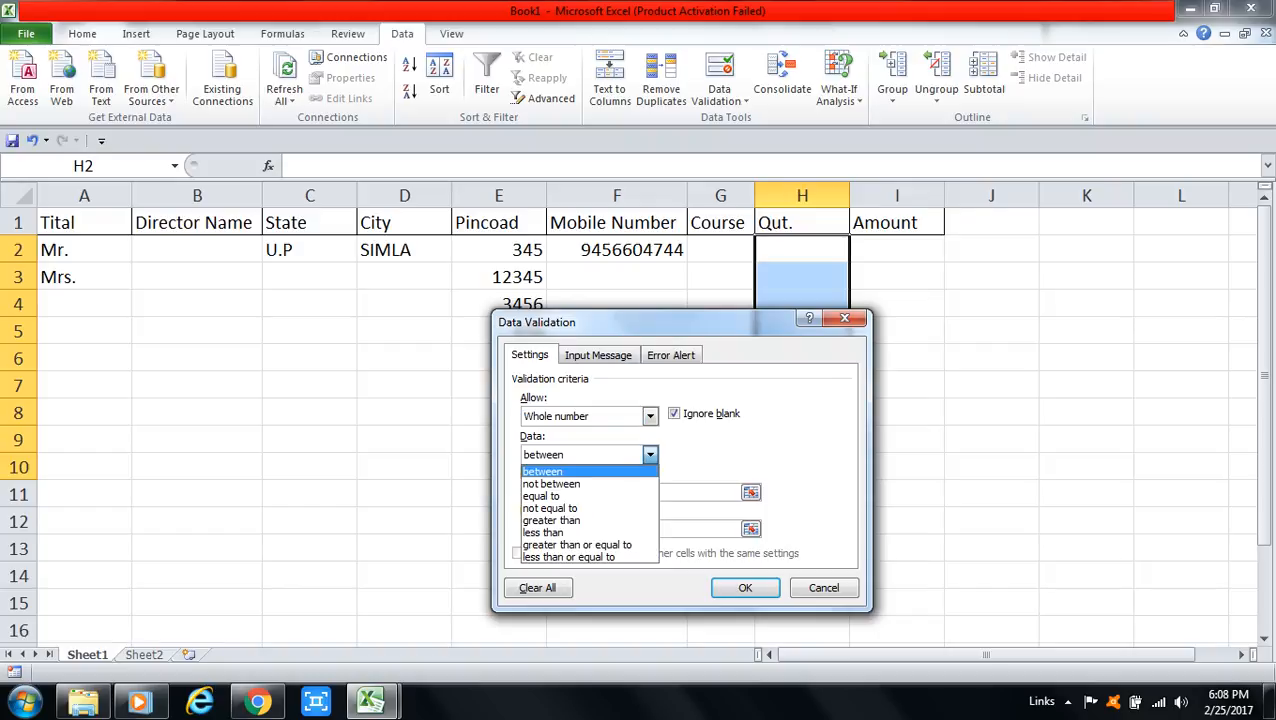
pyautogui.press('Down')
pyautogui.press('Down')
pyautogui.press('Down')
pyautogui.press('Up')
pyautogui.press('Down')
pyautogui.press('Down')
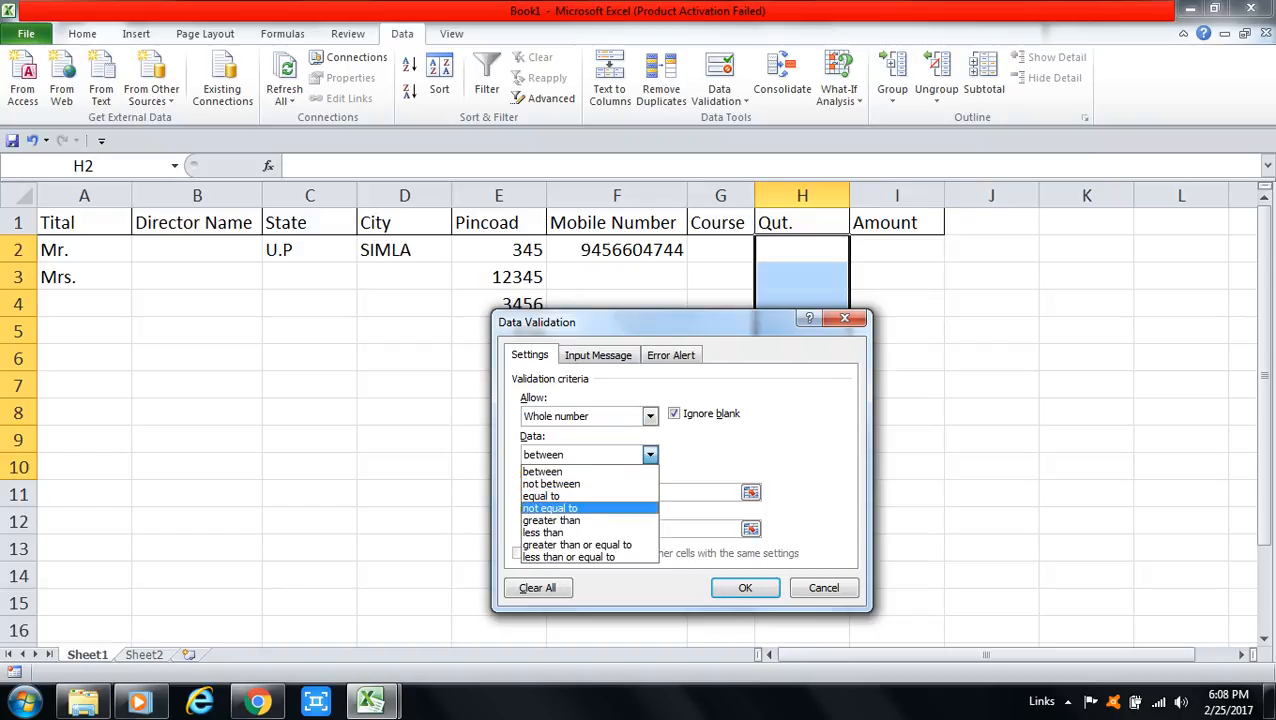
pyautogui.press('Return')
pyautogui.press('Tab')
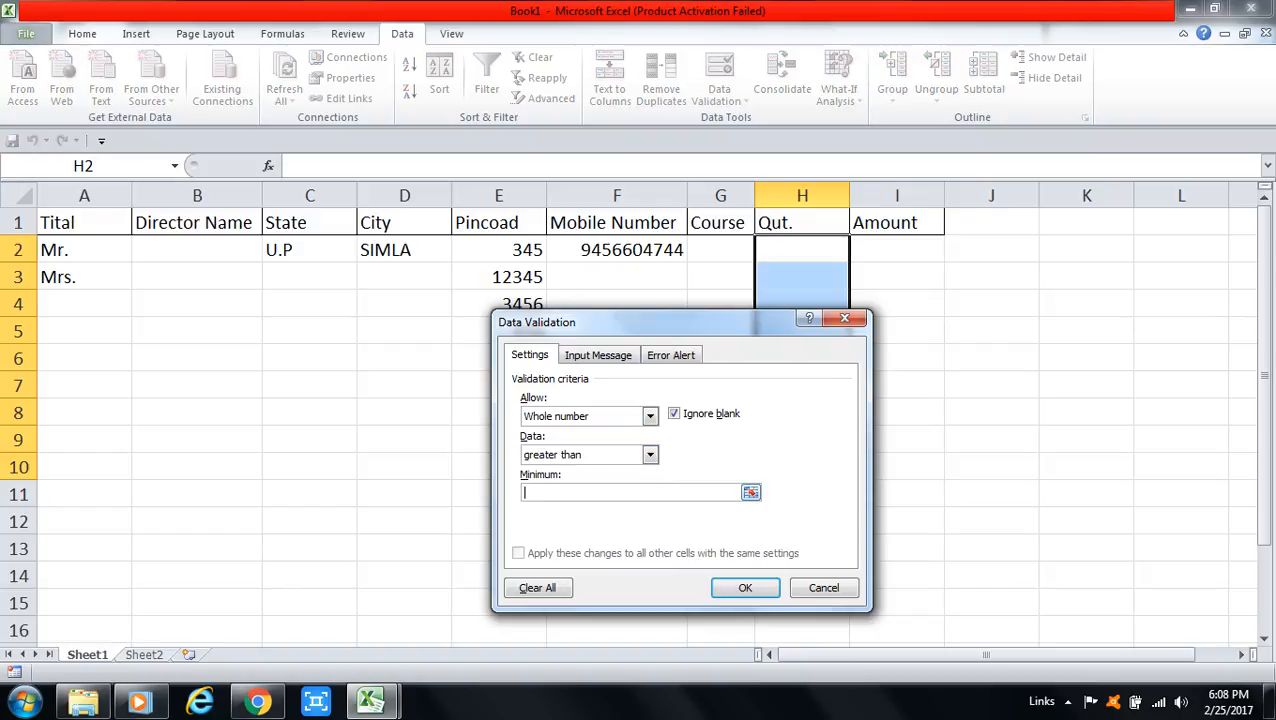
pyautogui.write('0')
pyautogui.press('Return')
pyautogui.click(802, 250)
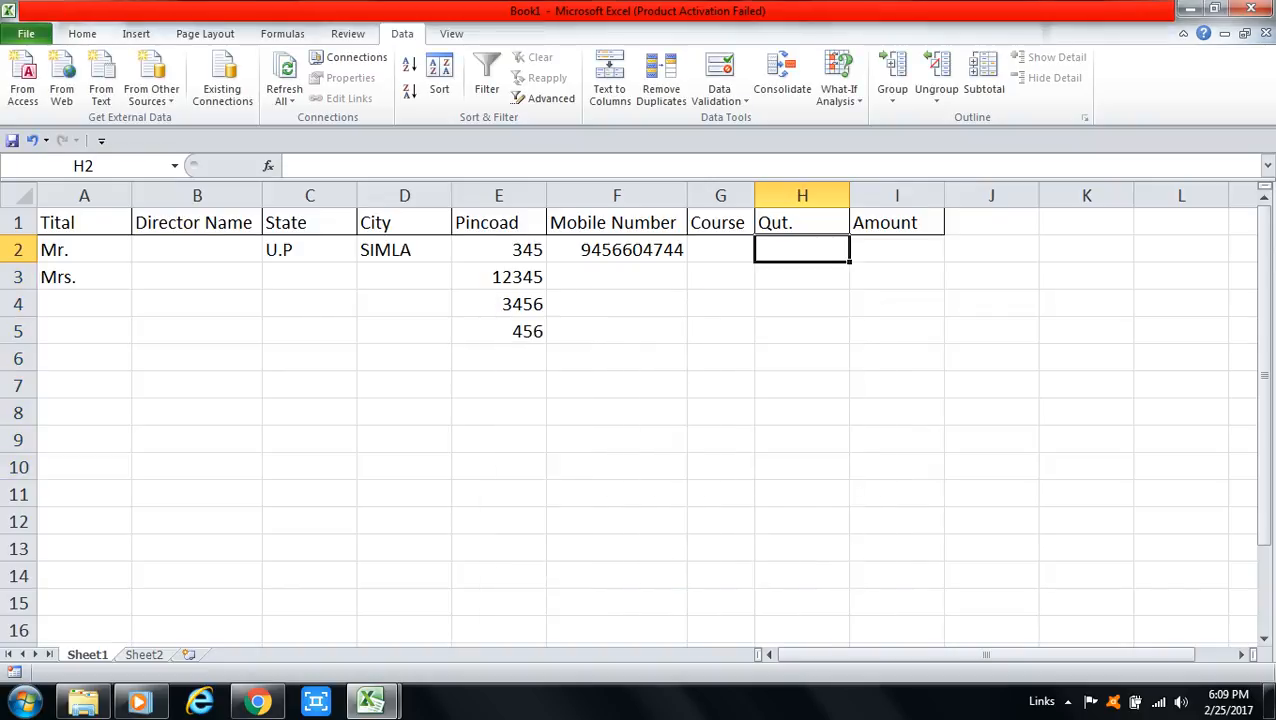
# Step: Enter 1 in H2 and 12 in H3, then retype H2 as 12.00
pyautogui.write('1')
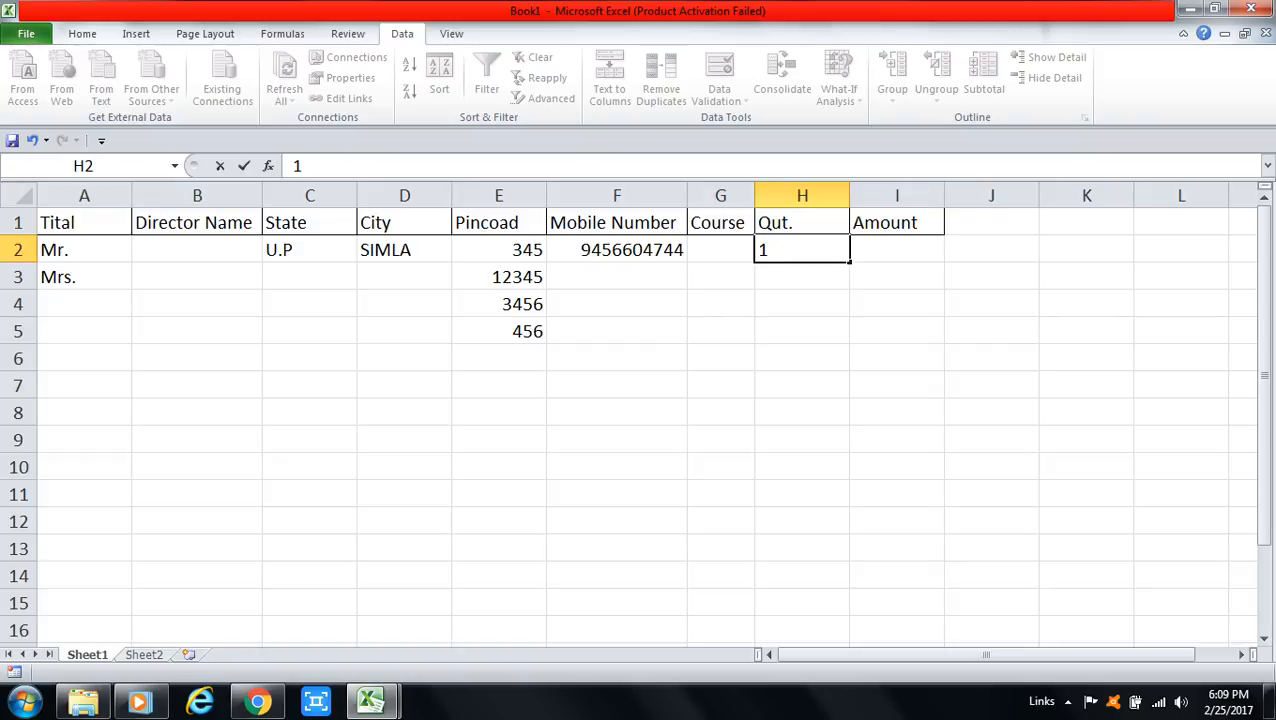
pyautogui.press('Return')
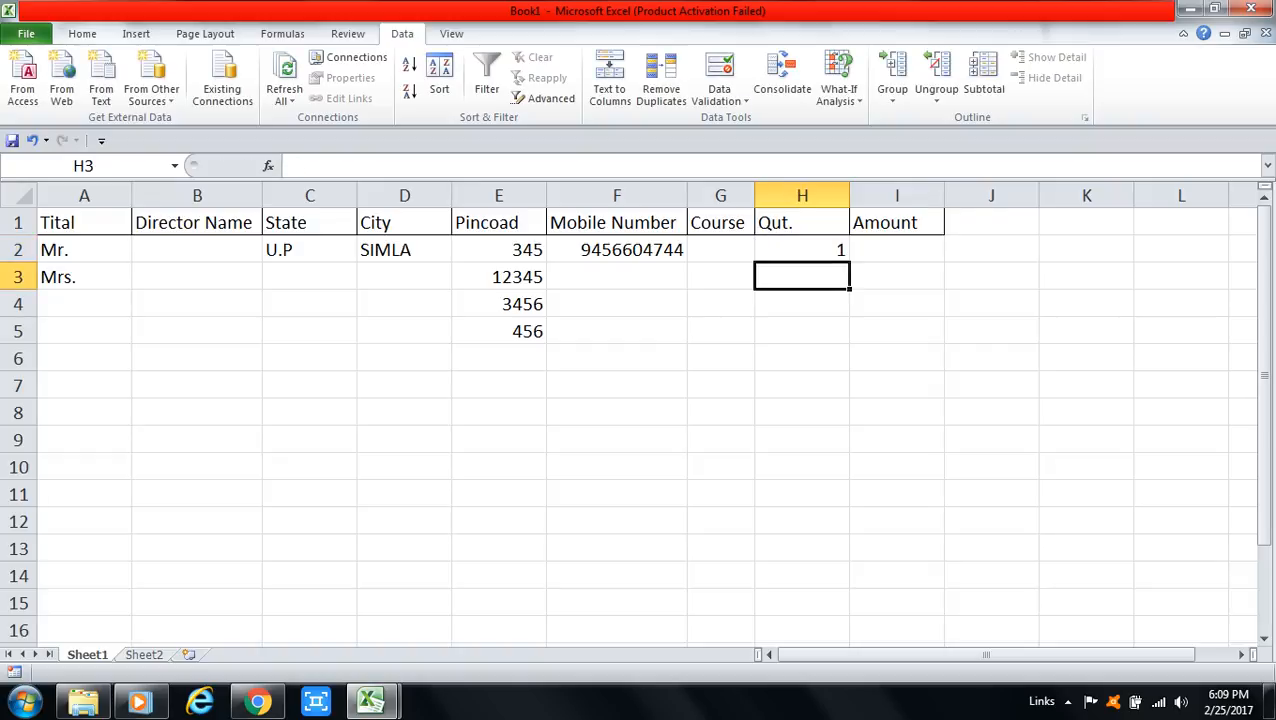
pyautogui.write('12')
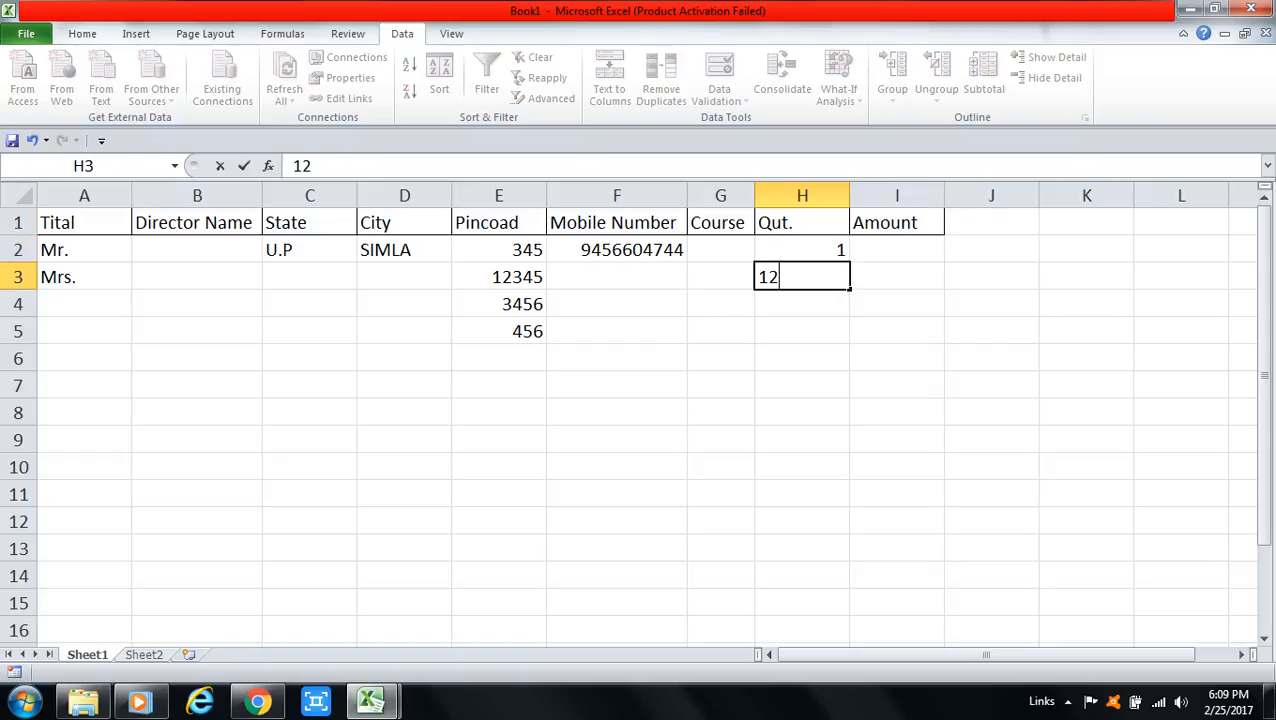
pyautogui.press('Return')
pyautogui.click(802, 250)
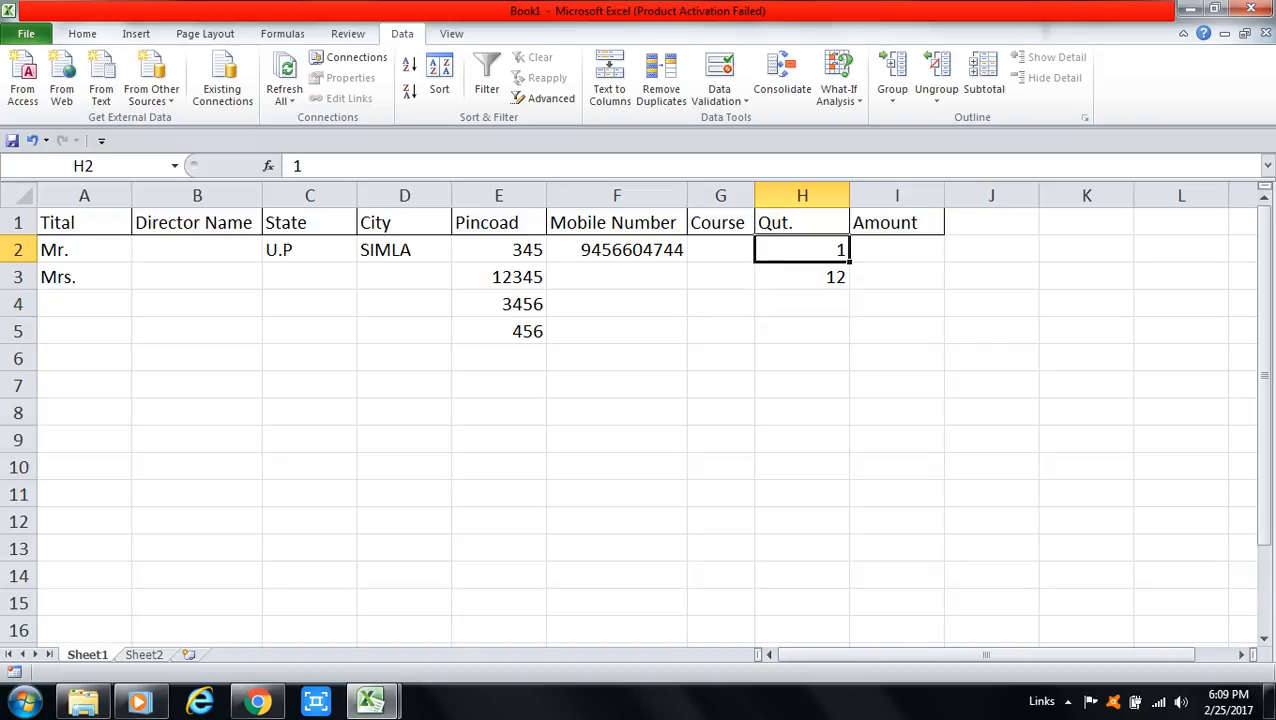
pyautogui.write('12.')
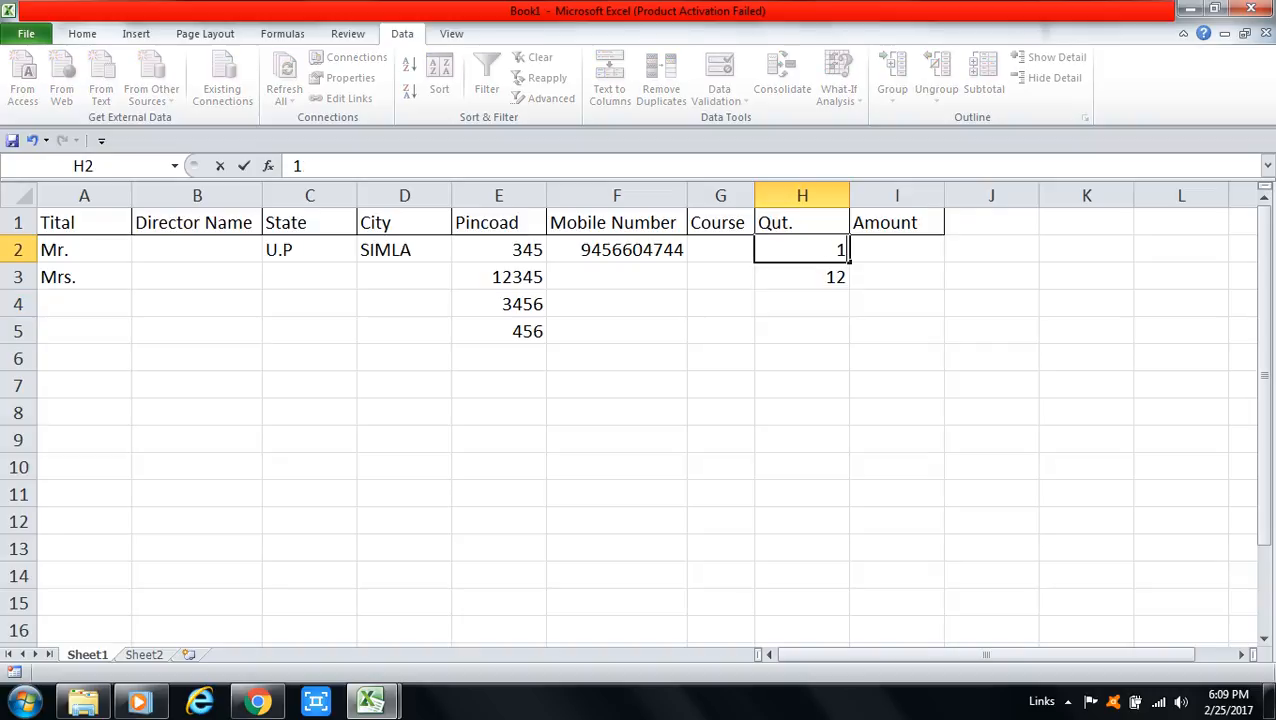
pyautogui.write('1')
pyautogui.press('BackSpace')
pyautogui.write('00')
pyautogui.press('Return')
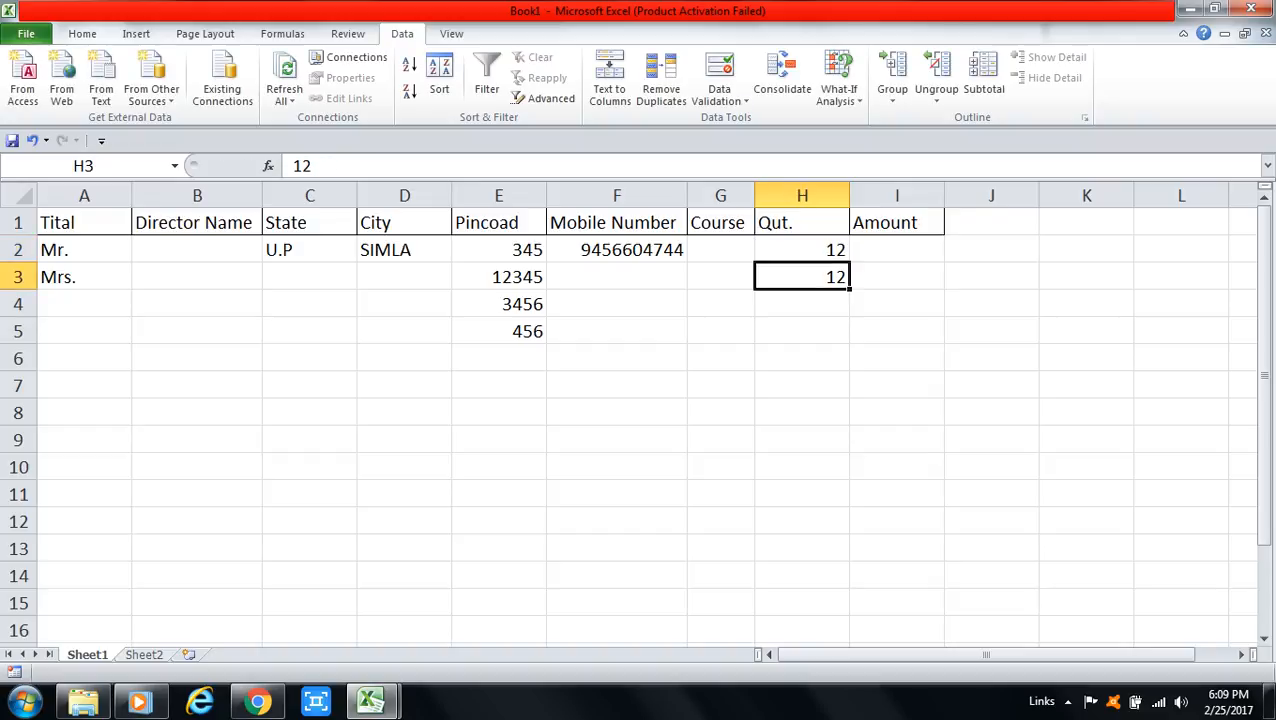
# Step: Try 12.25 in H2 and cancel the whole-number validation error
pyautogui.press('Up')
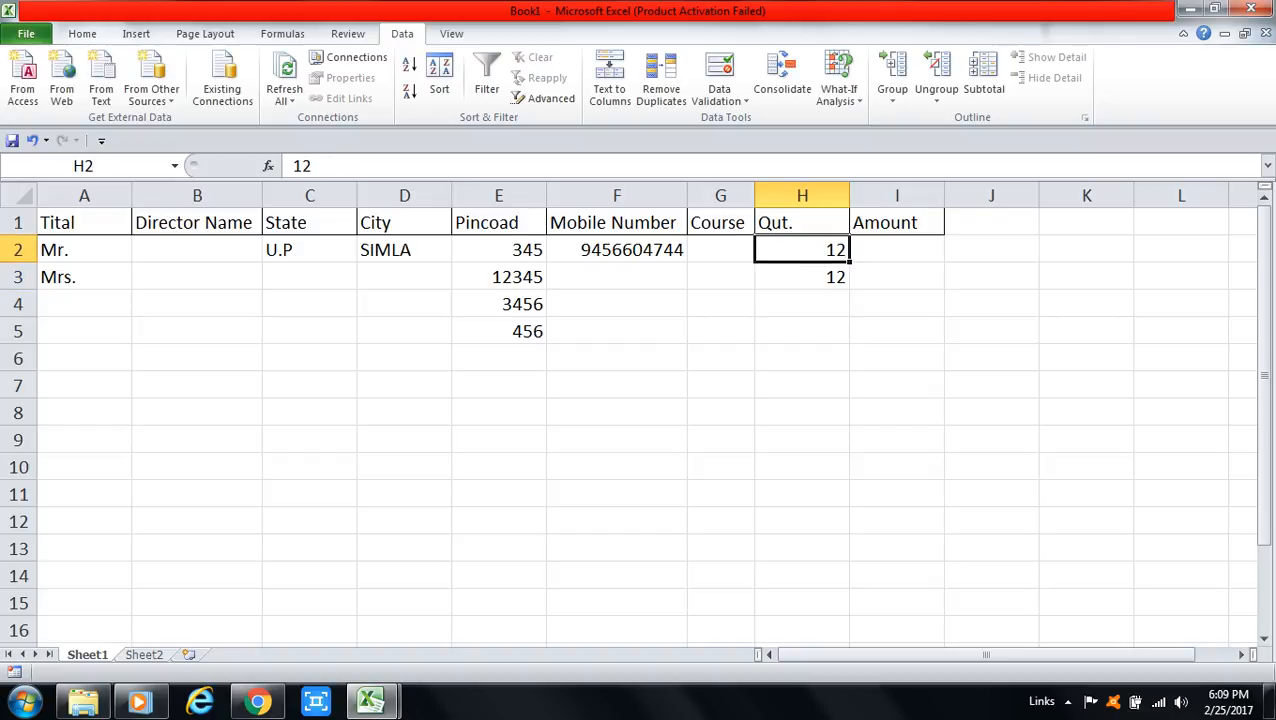
pyautogui.write('12.')
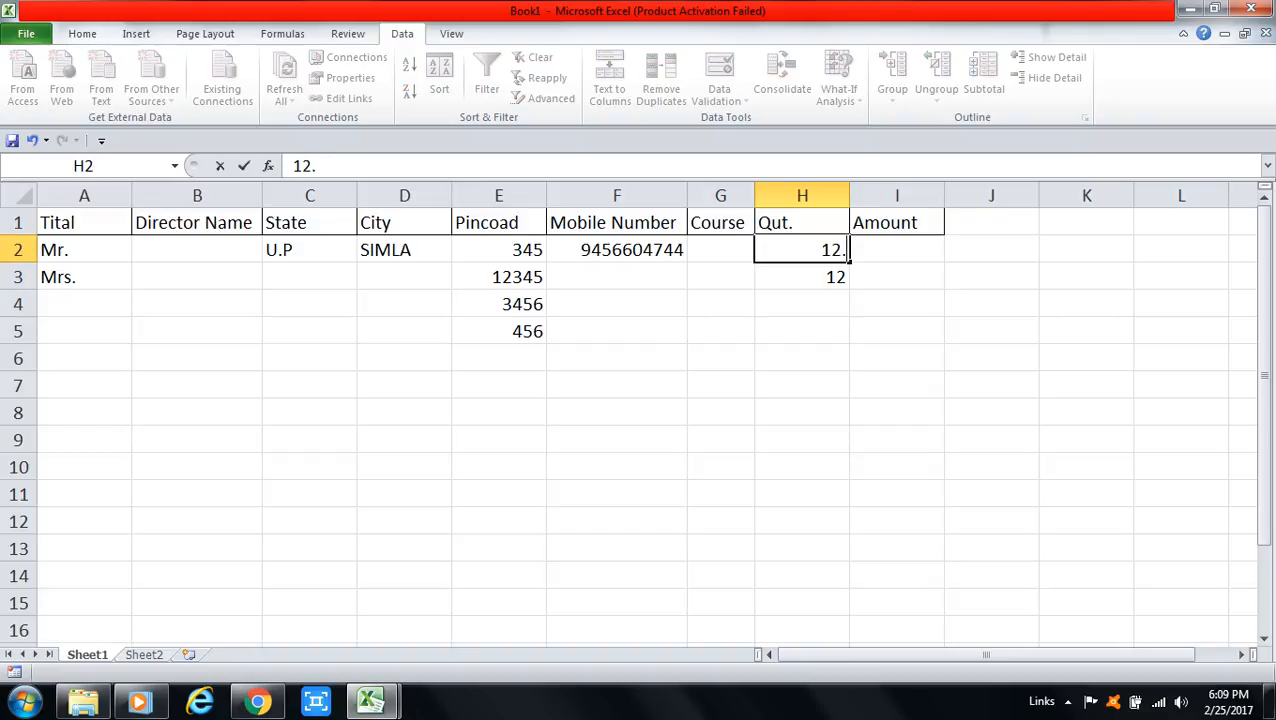
pyautogui.write('25')
pyautogui.press('Return')
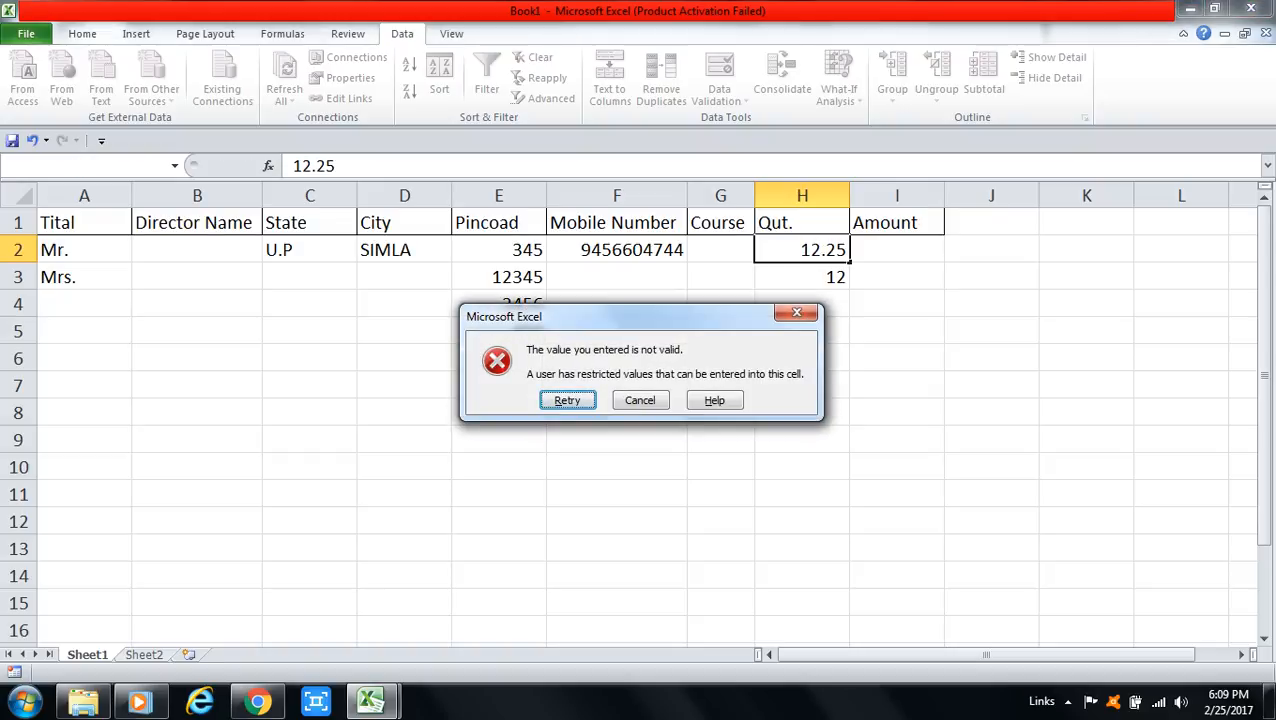
pyautogui.press('Escape')
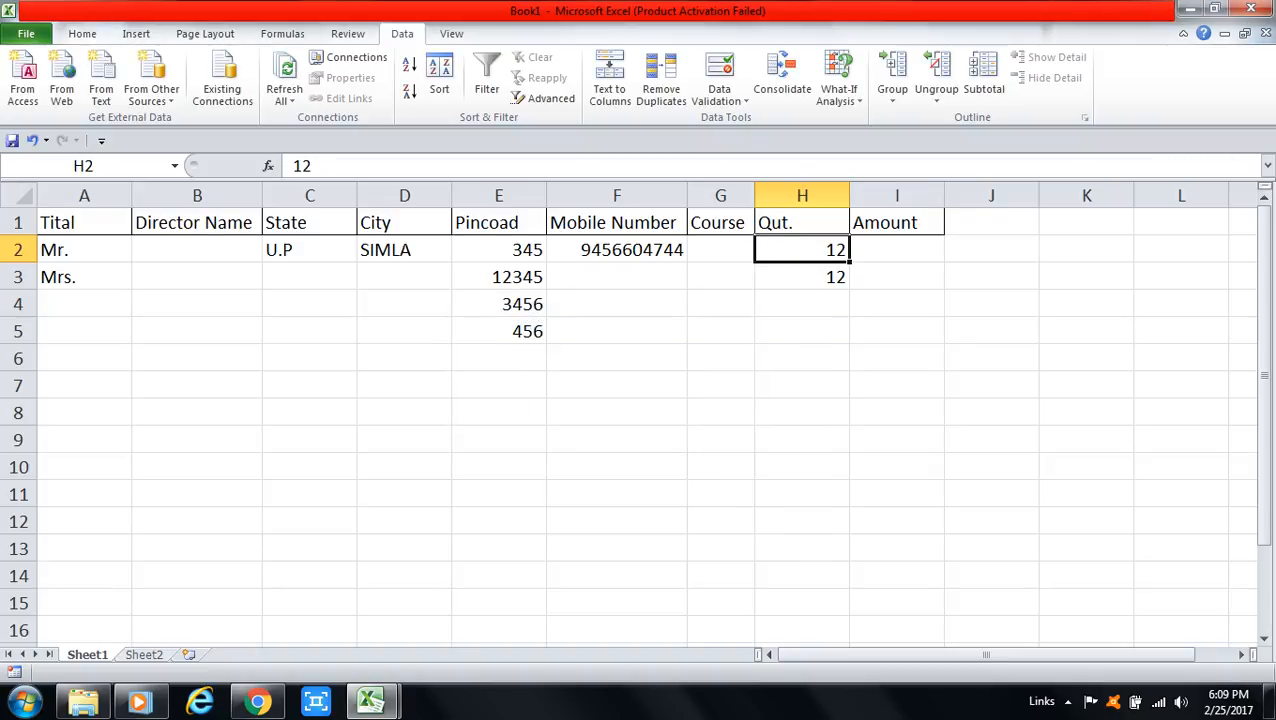
# Step: Select the Amount cells I2 through I14
pyautogui.click(802, 277)
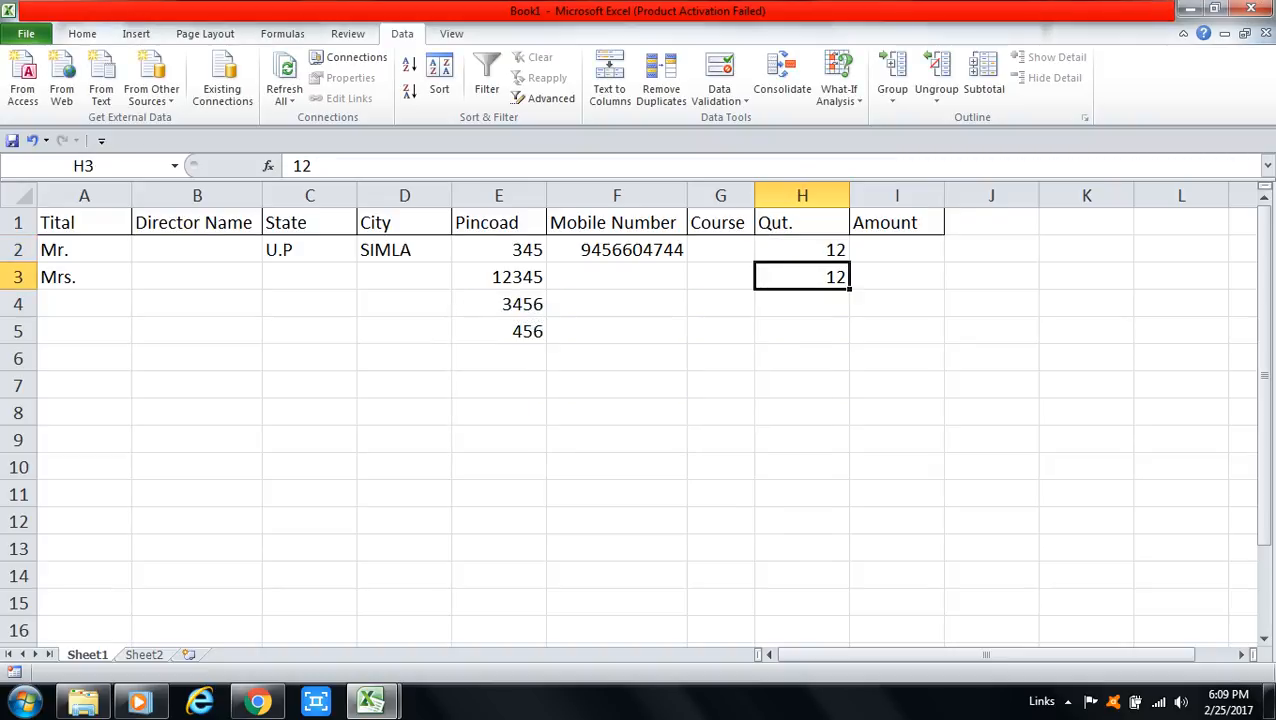
pyautogui.click(897, 250)
pyautogui.moveTo(897, 250); pyautogui.dragTo(897, 576)
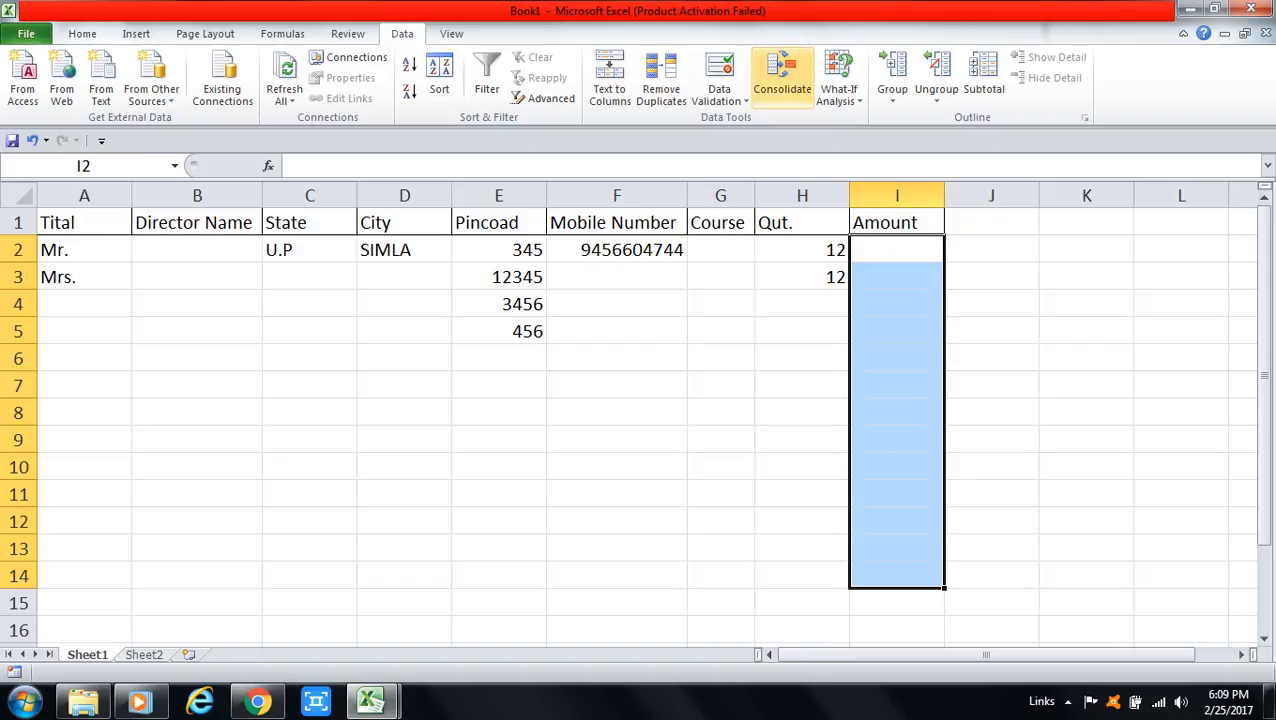
# Step: Extend the Amount validation to I2:I14 and change its decimal range from 25–50 to 100–200
pyautogui.click(720, 92)
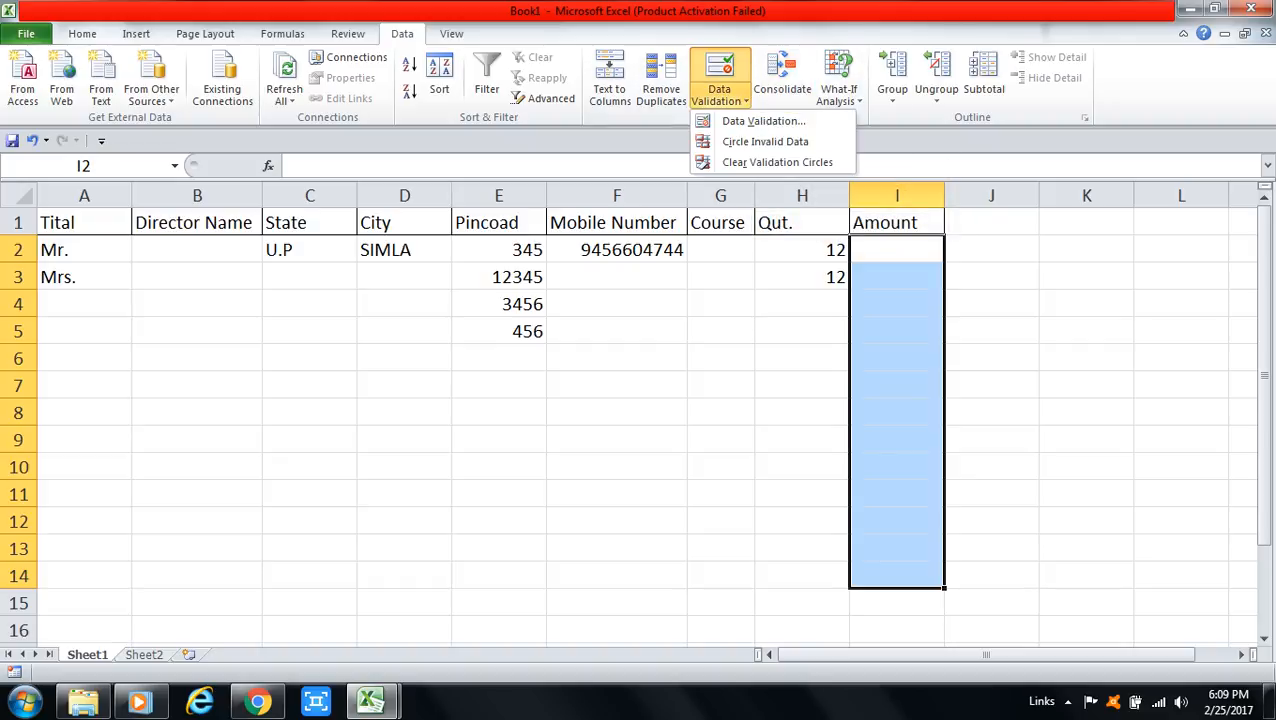
pyautogui.click(763, 121)
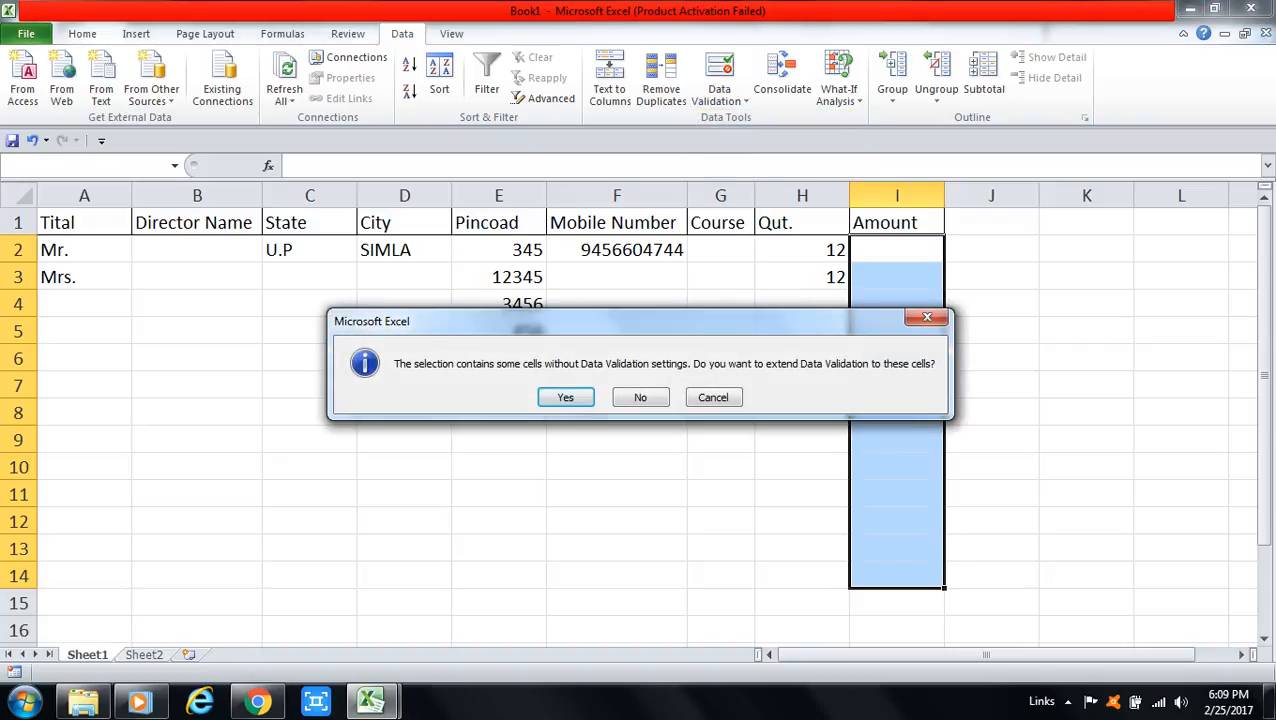
pyautogui.press('Return')
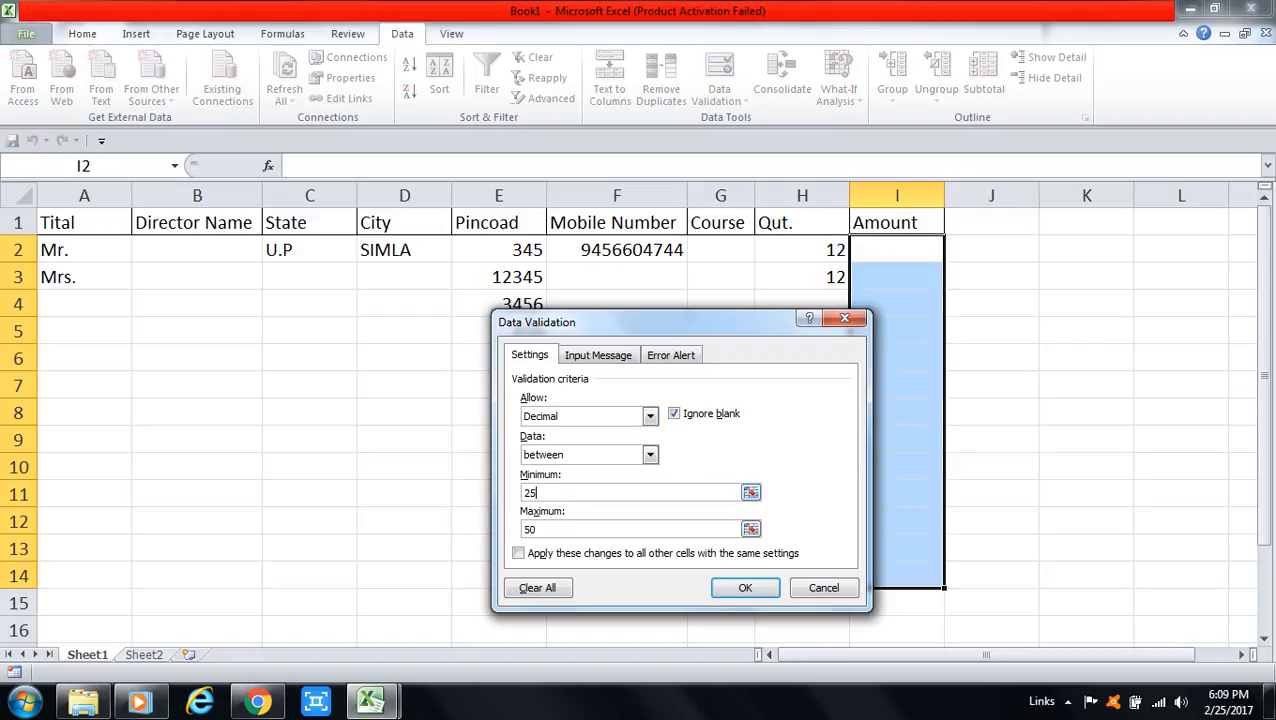
pyautogui.press('BackSpace')
pyautogui.press('BackSpace')
pyautogui.press('Tab')
pyautogui.press('BackSpace')
pyautogui.write('100')
pyautogui.press('Tab')
pyautogui.write('200')
pyautogui.click(745, 587)
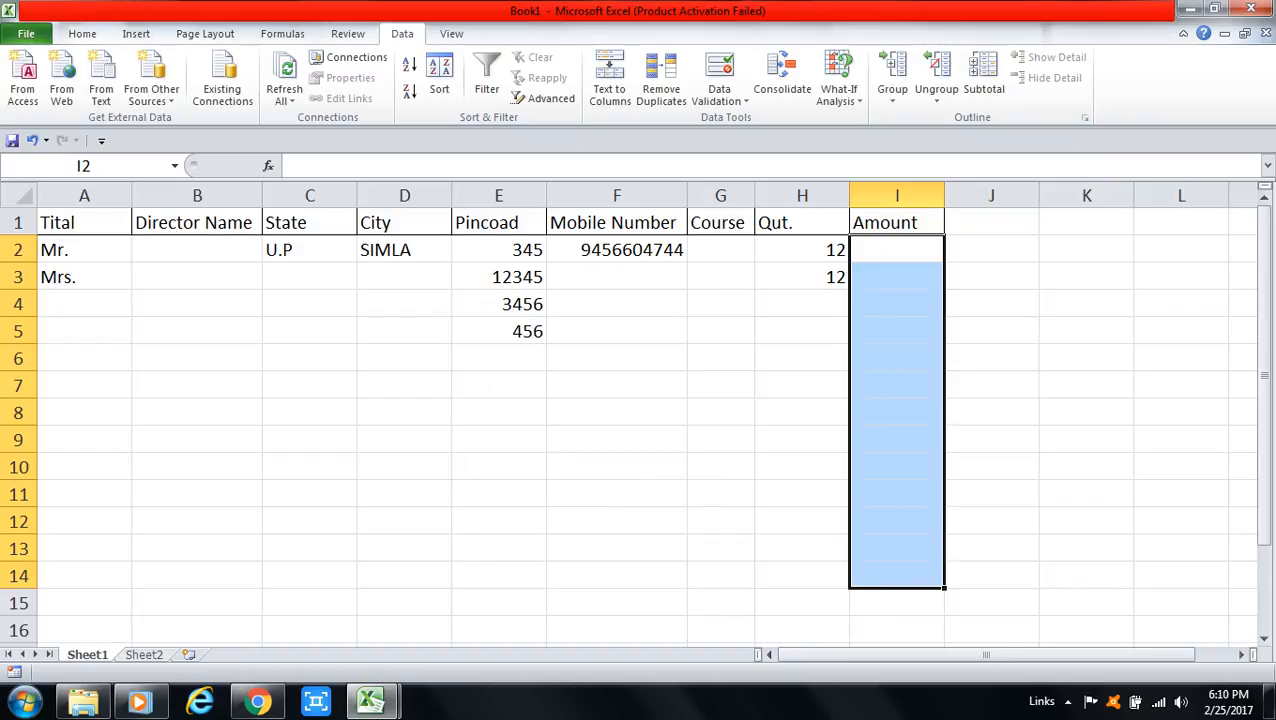
# Step: Try 98 in I2 and cancel the below-minimum validation error
pyautogui.click(897, 250)
pyautogui.write('98')
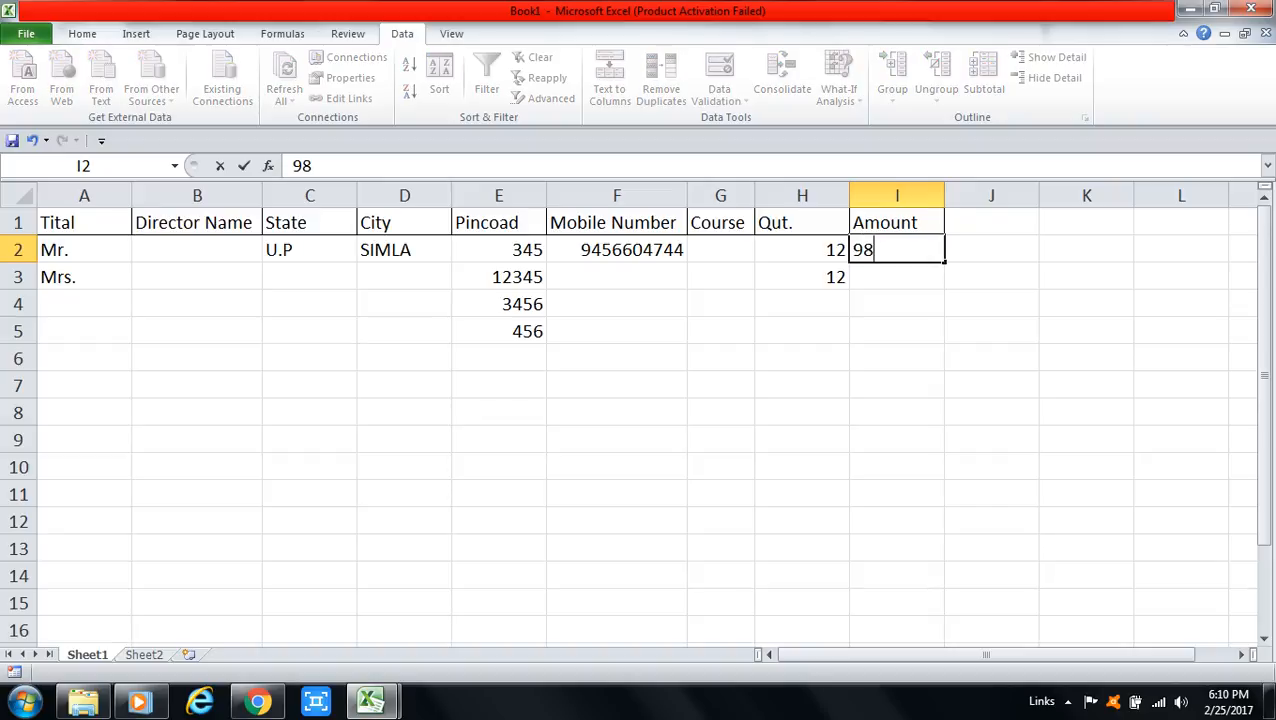
pyautogui.press('Return')
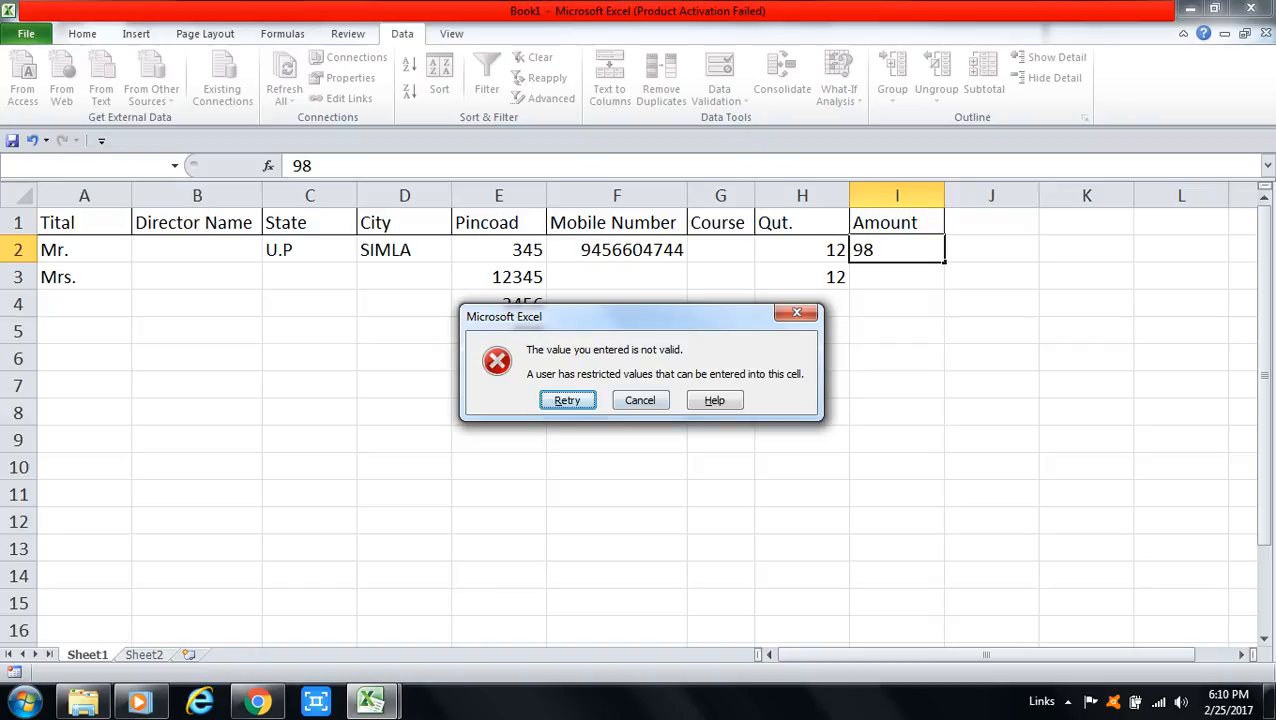
pyautogui.press('Escape')
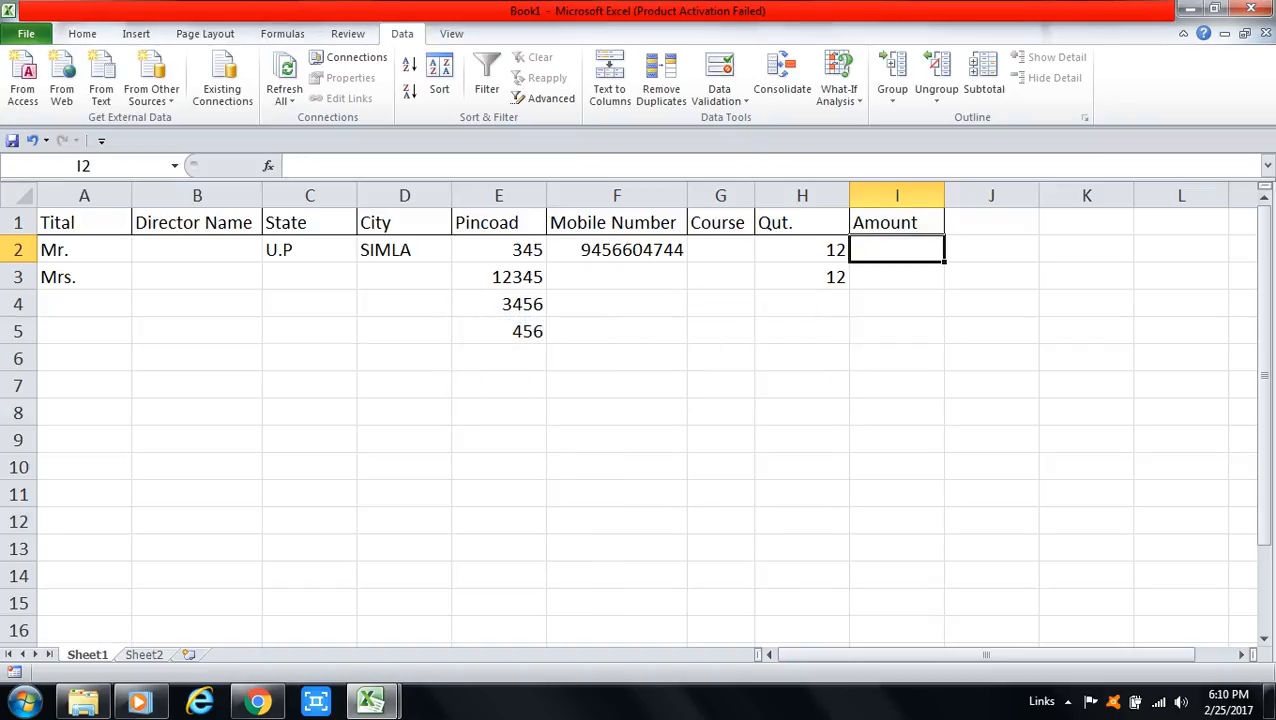
# Step: Enter Amounts 101 in I2 and 199 in I3
pyautogui.write('101')
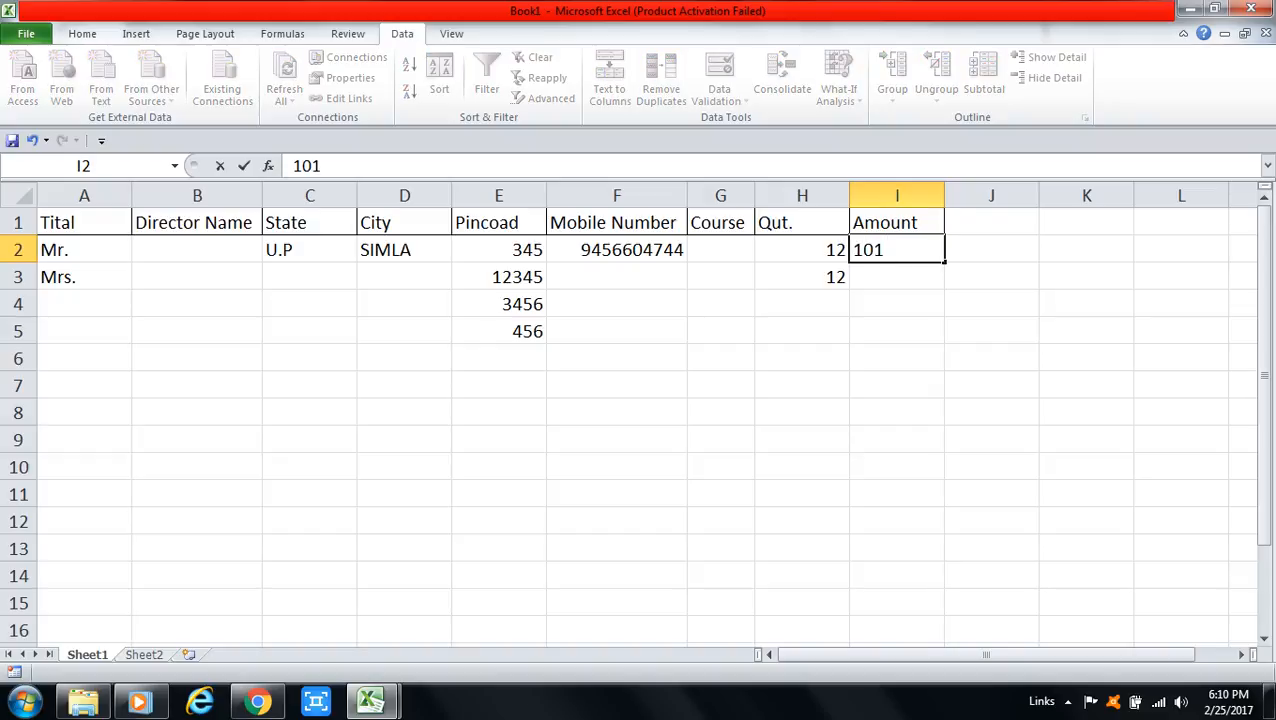
pyautogui.press('Return')
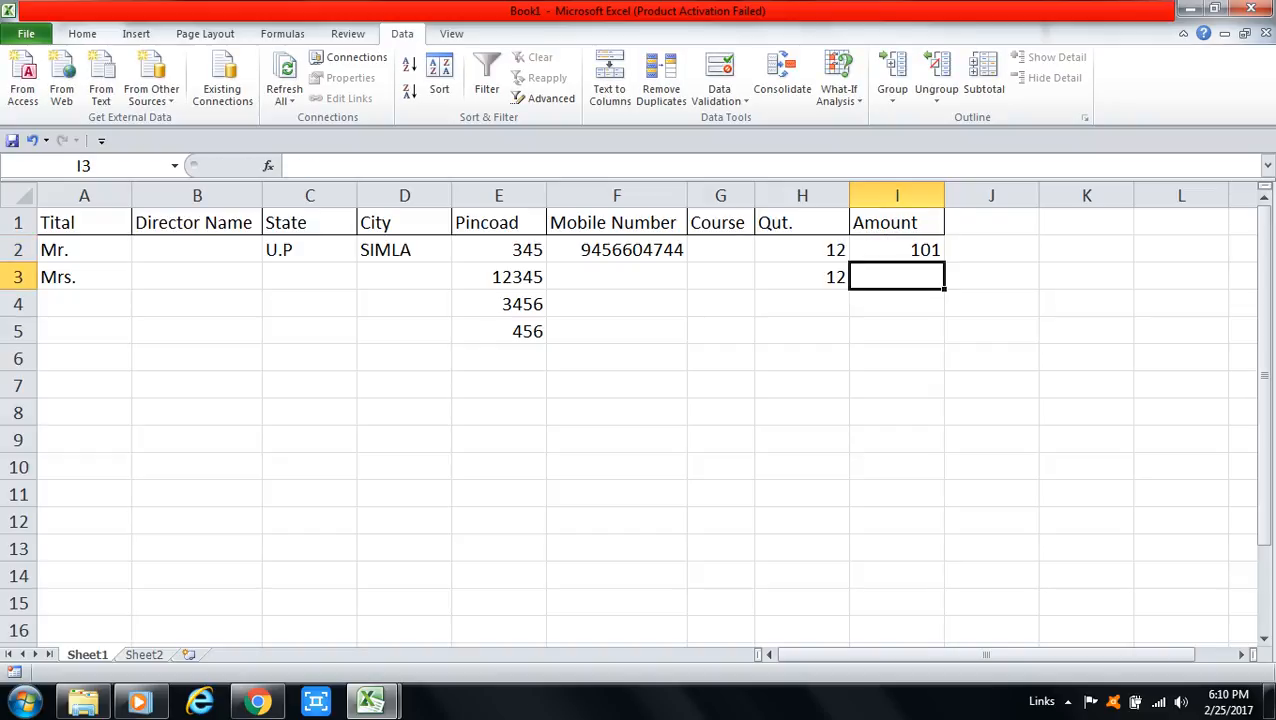
pyautogui.write('199')
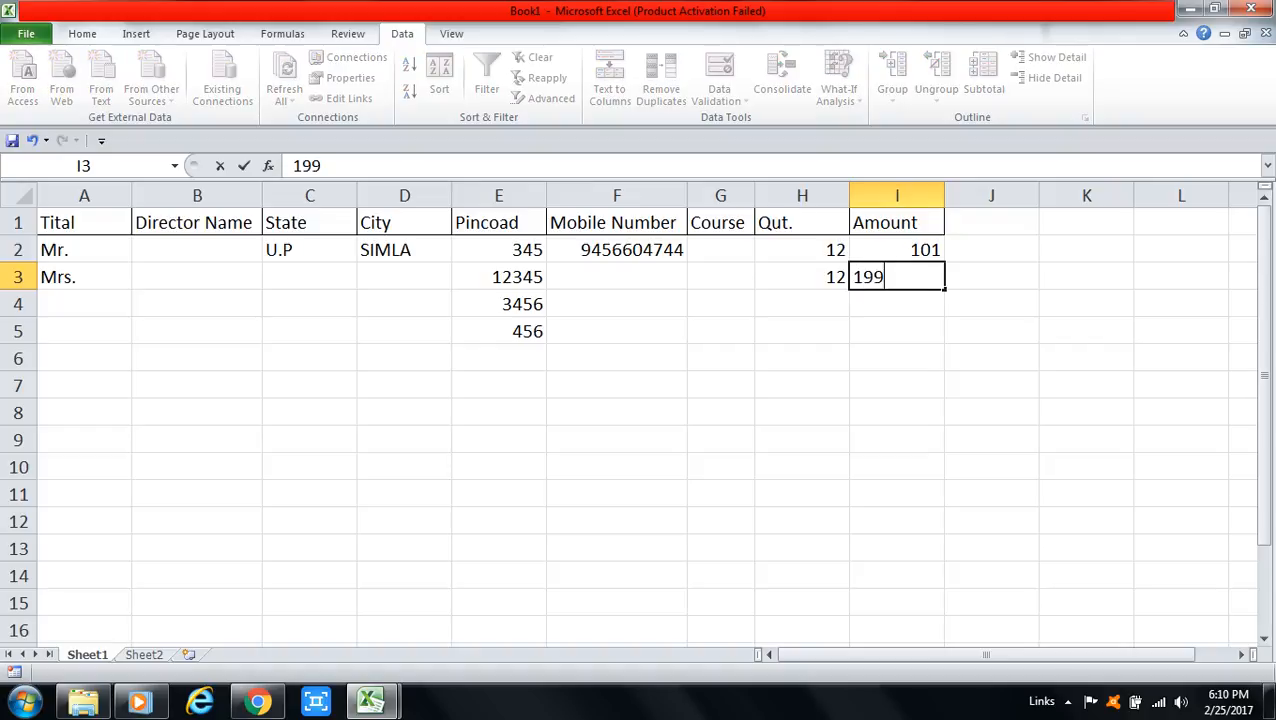
pyautogui.press('Return')
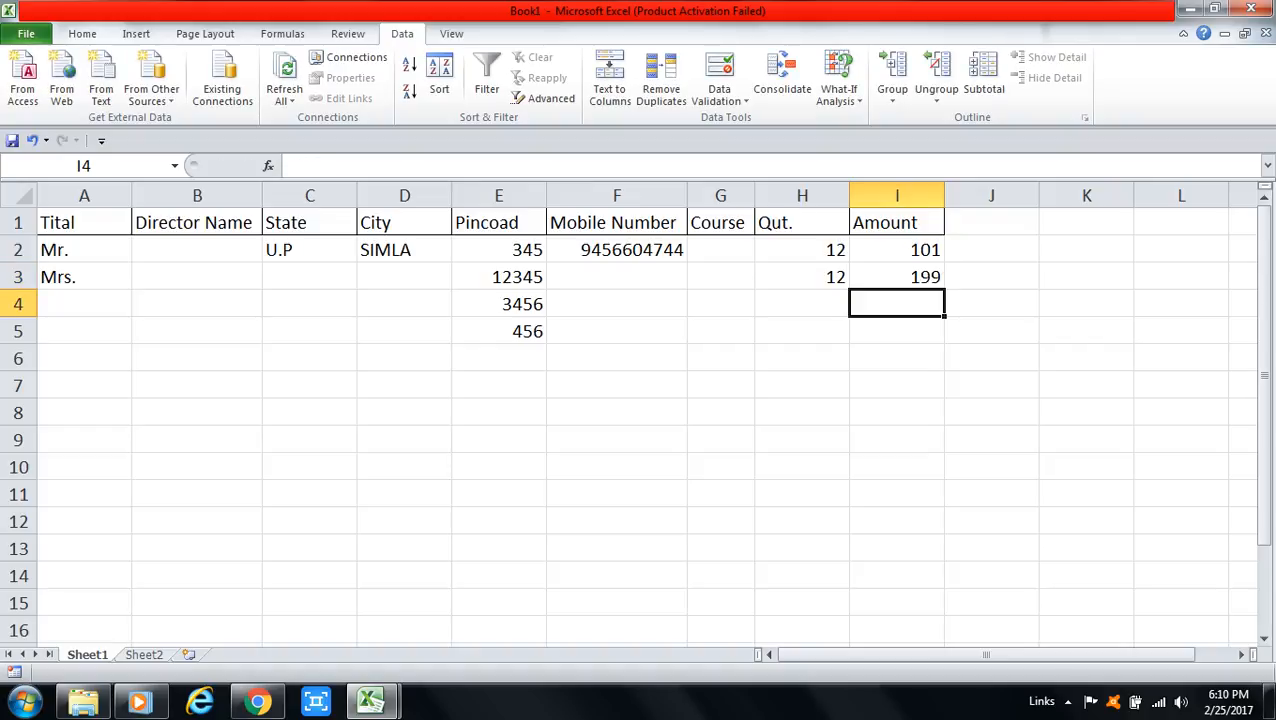
# Step: Try 201 in I4, dismiss the rejection, and return to cell H2
pyautogui.write('201')
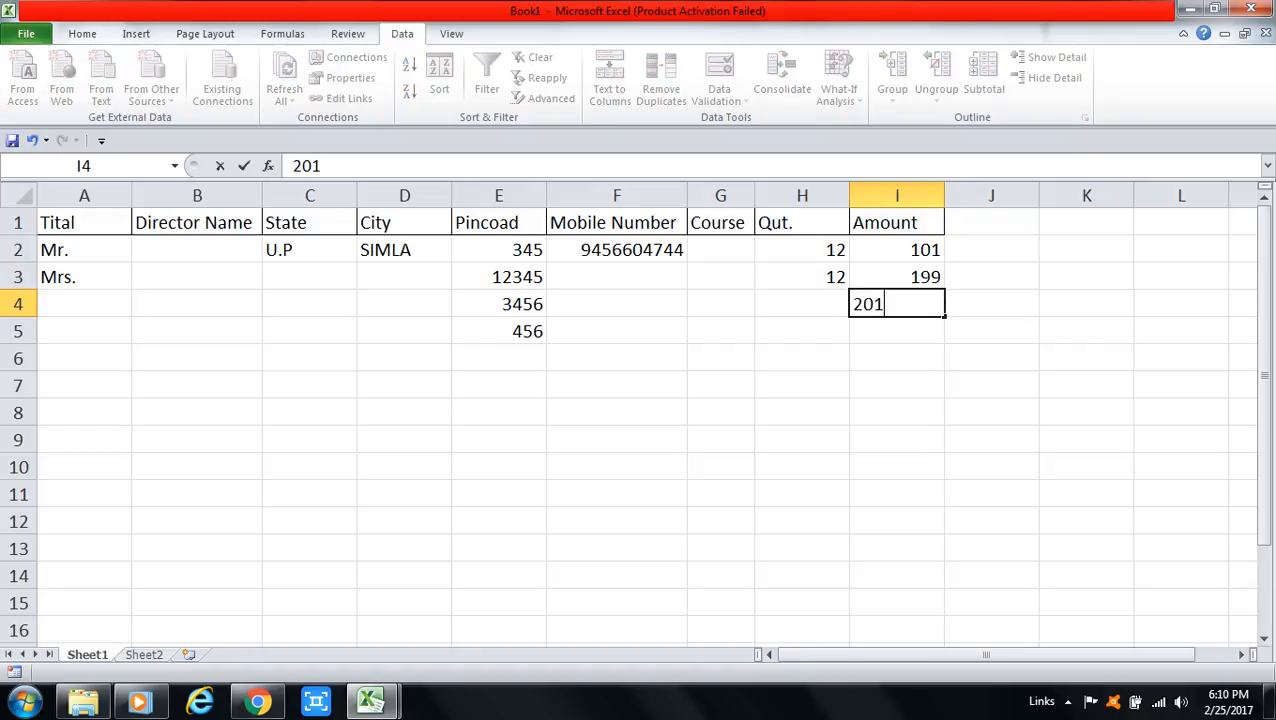
pyautogui.press('Return')
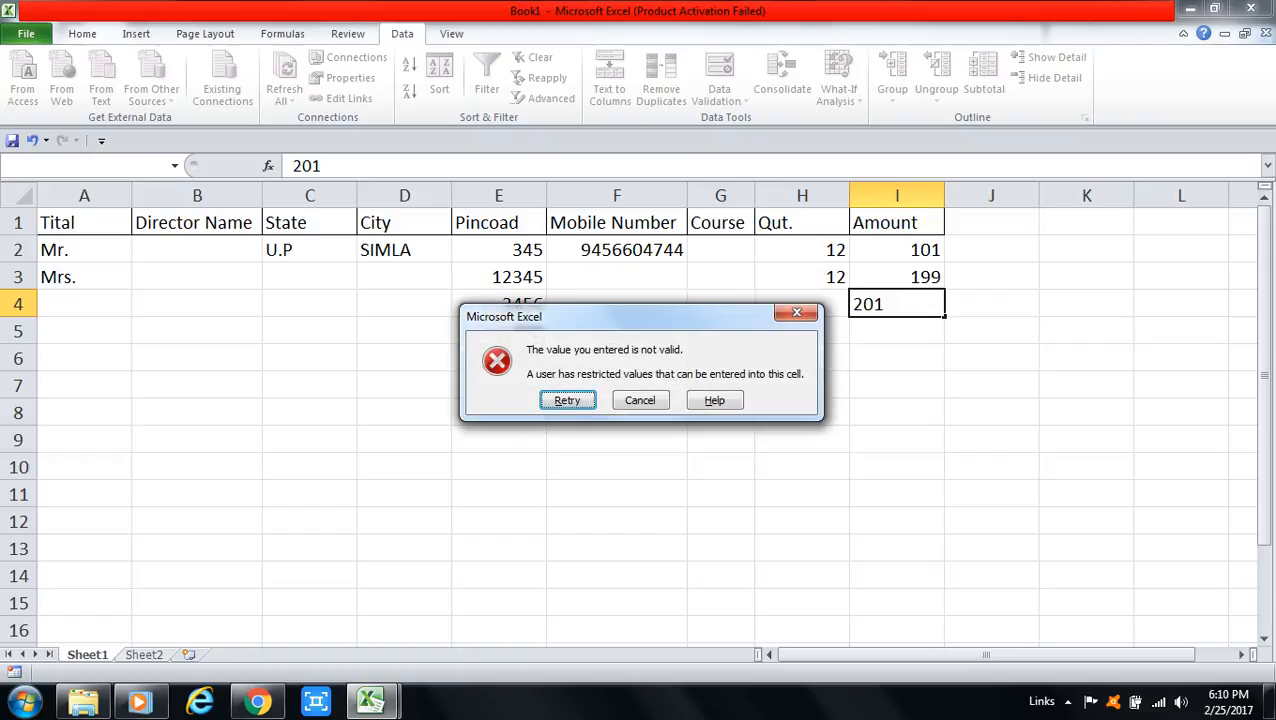
pyautogui.click(797, 313)
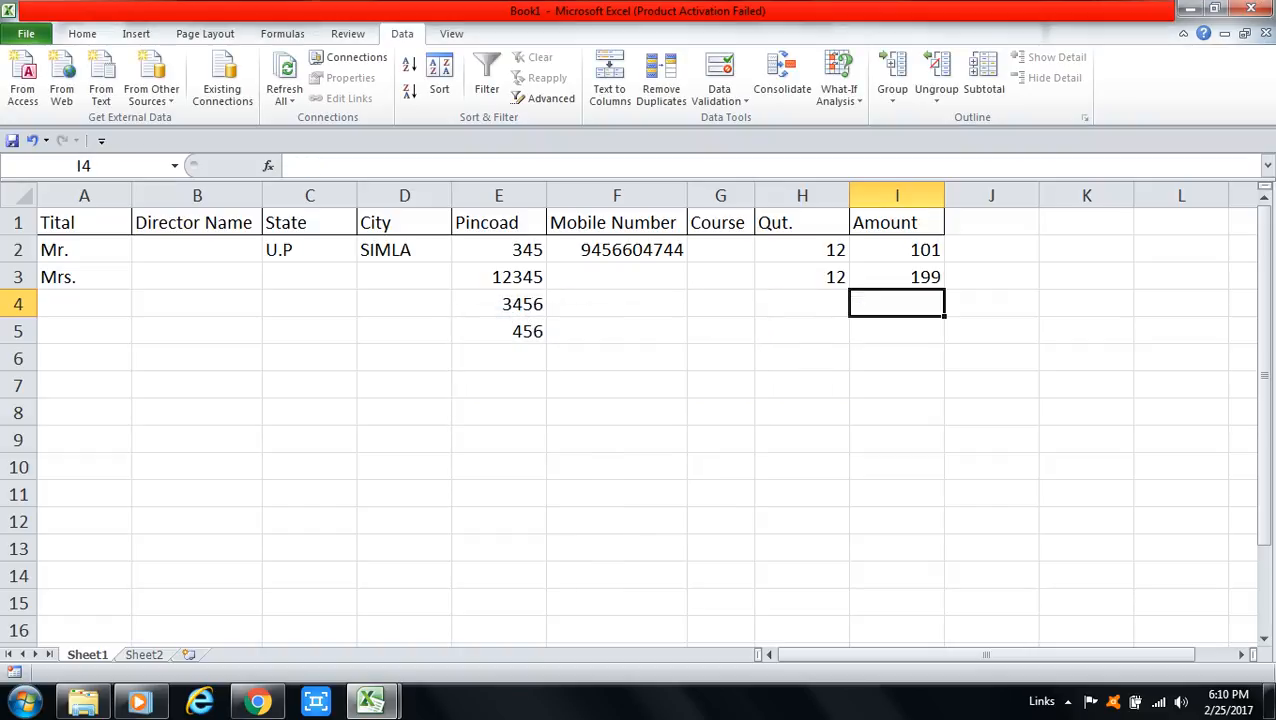
pyautogui.press('Up')
pyautogui.press('Up')
pyautogui.press('Left')
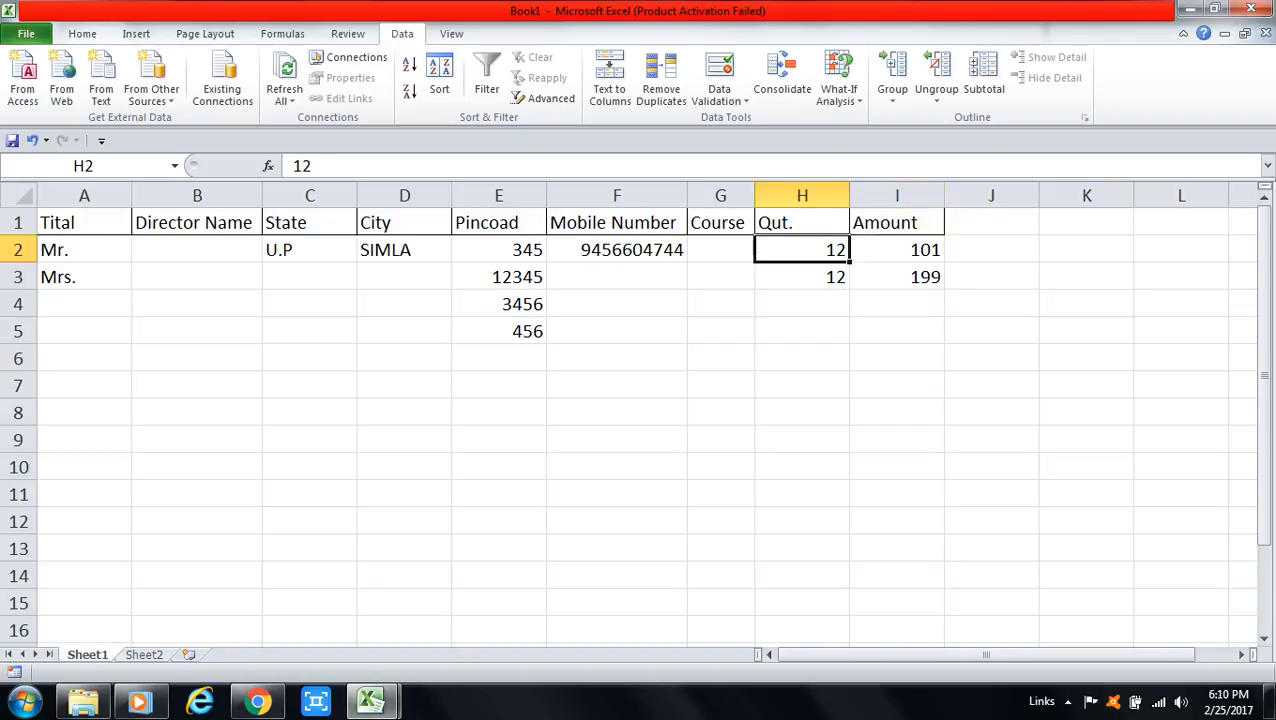